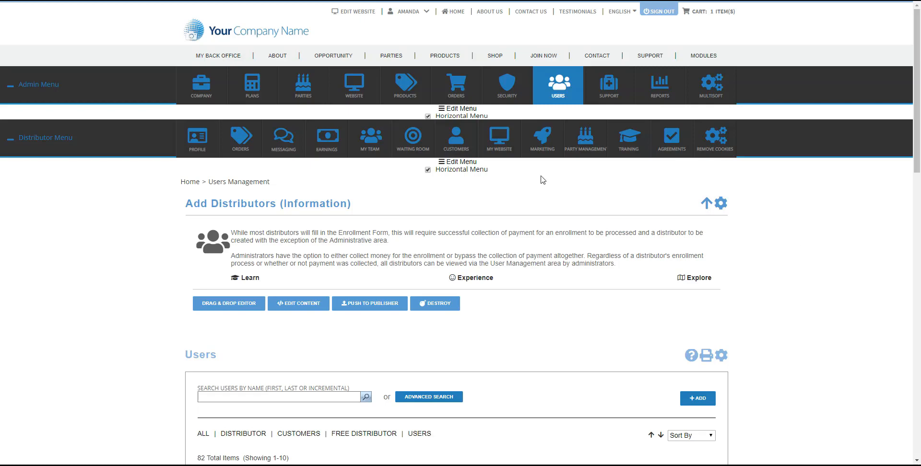
- Open the enrolling sponsor details of the second distributor in the Users list
{"action": "mouse_move", "coordinate": [560, 86]}
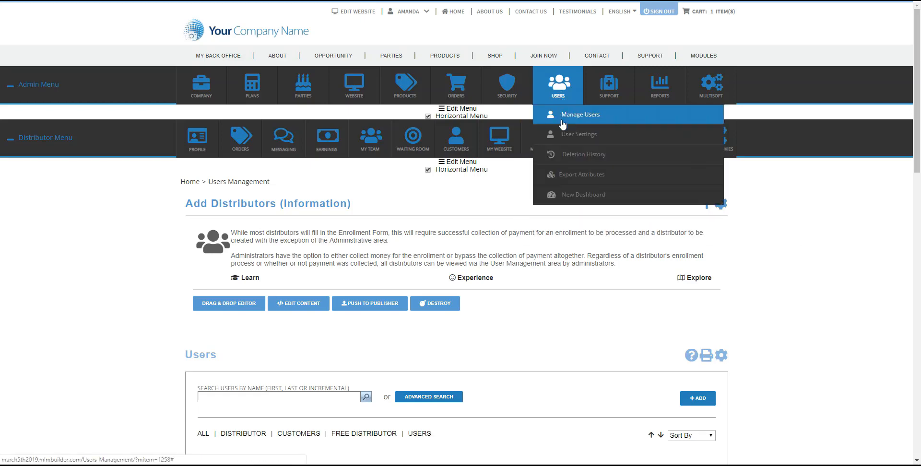
{"action": "scroll", "coordinate": [754, 285], "scroll_direction": "down", "scroll_amount": 5}
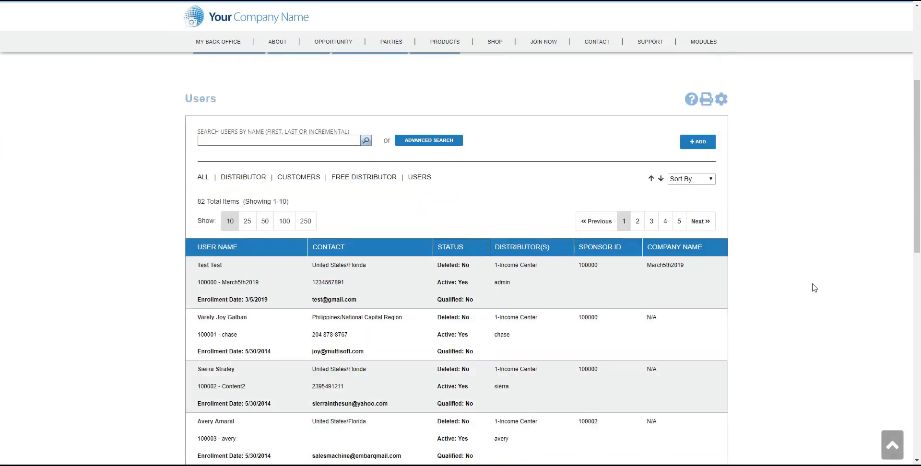
{"action": "mouse_move", "coordinate": [243, 319]}
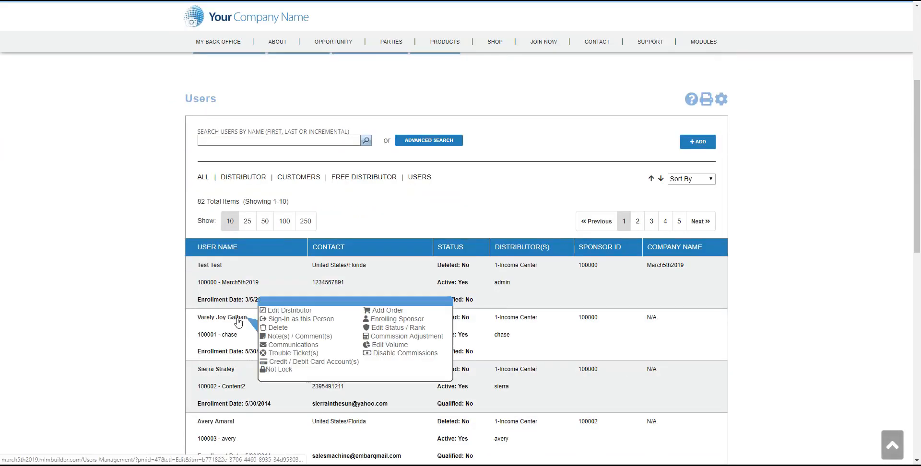
{"action": "left_click", "coordinate": [411, 321]}
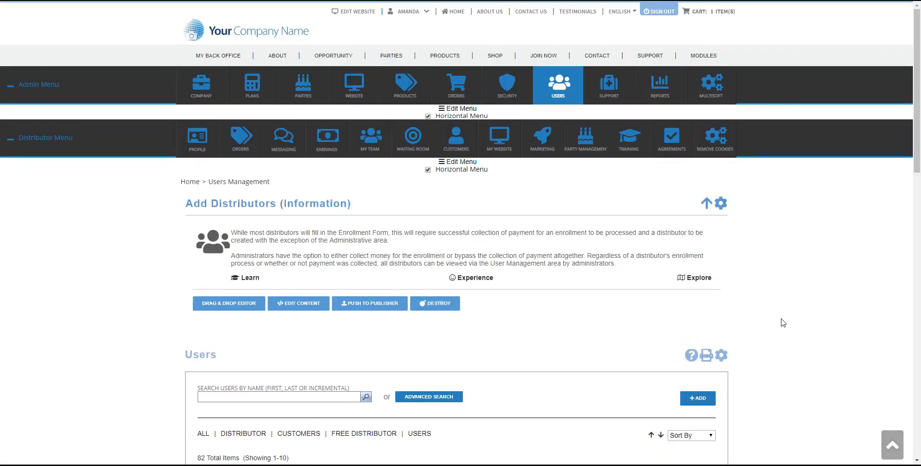
{"action": "scroll", "coordinate": [783, 323], "scroll_direction": "down", "scroll_amount": 5}
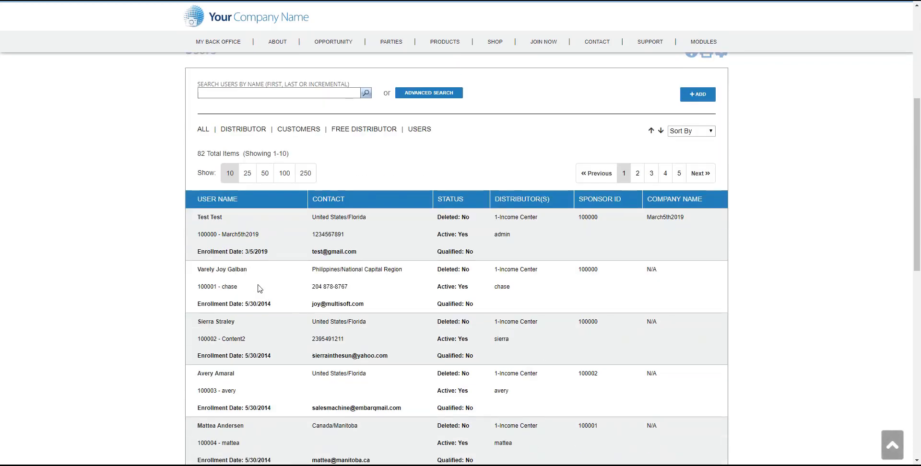
{"action": "mouse_move", "coordinate": [240, 274]}
{"action": "left_click", "coordinate": [394, 276]}
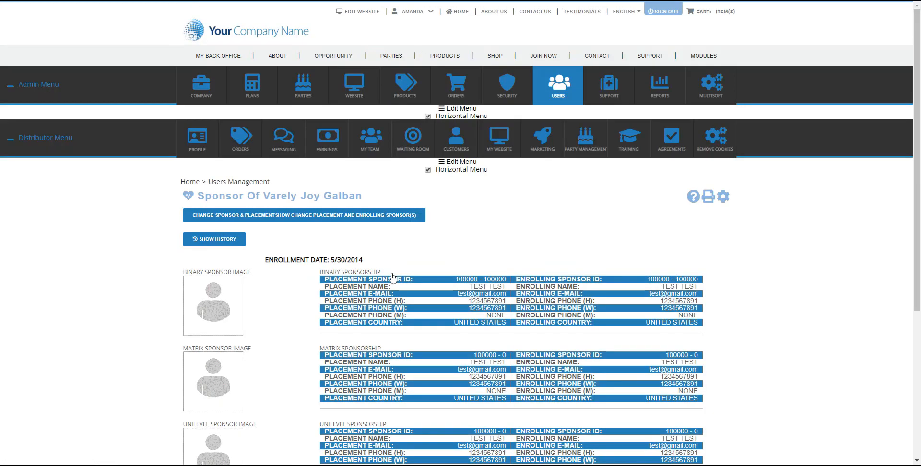
- Review the distributor's binary, matrix and unilevel sponsorships, and show the form for changing placement and enrolling sponsors
{"action": "scroll", "coordinate": [544, 317], "scroll_direction": "down", "scroll_amount": 3}
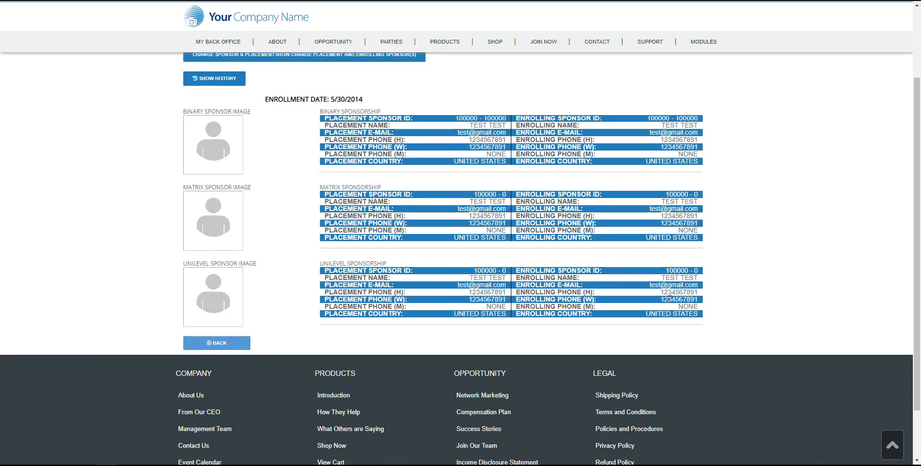
{"action": "scroll", "coordinate": [761, 303], "scroll_direction": "up", "scroll_amount": 4}
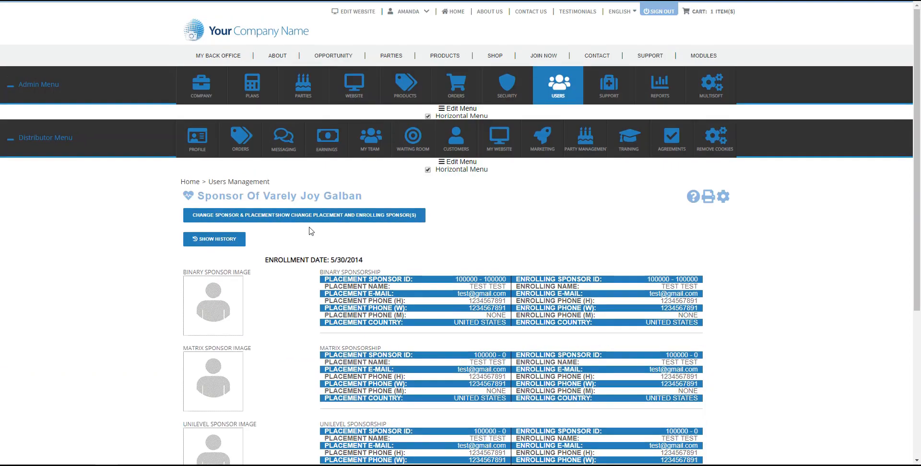
{"action": "left_click", "coordinate": [339, 221]}
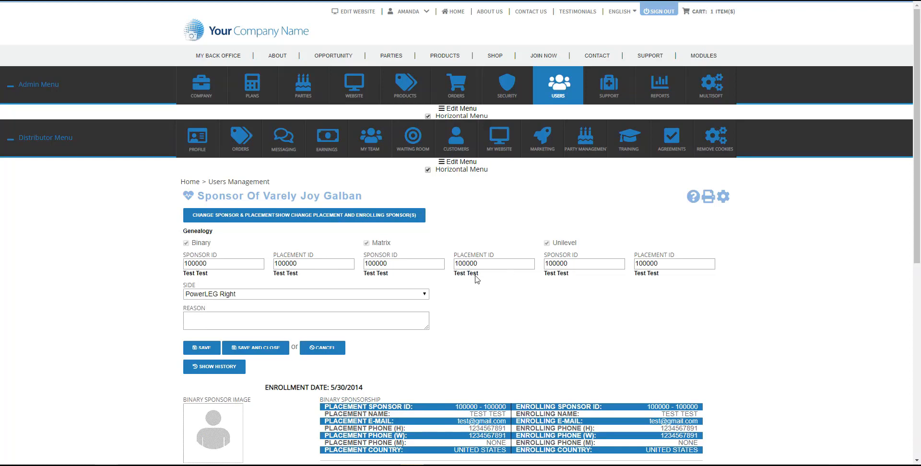
- Open the Company Genealogy and examine the first-level distributors across the unilevel tree
{"action": "mouse_move", "coordinate": [200, 91]}
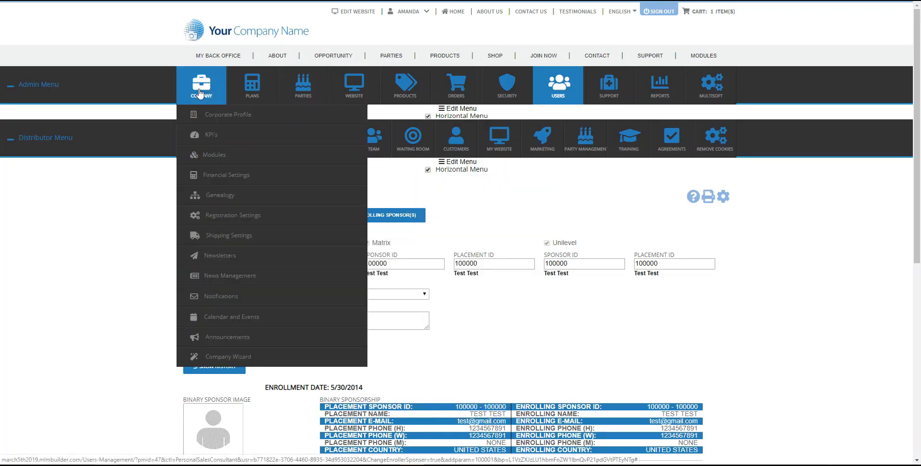
{"action": "mouse_move", "coordinate": [221, 197]}
{"action": "left_click", "coordinate": [389, 200]}
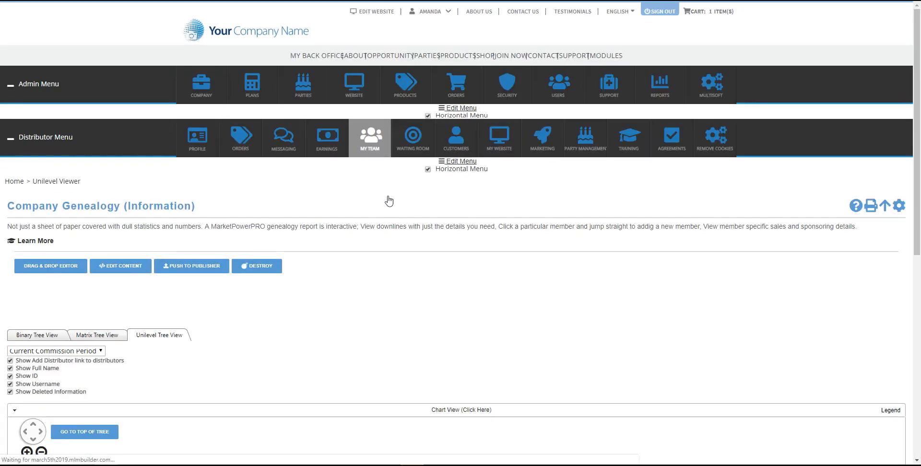
{"action": "scroll", "coordinate": [600, 295], "scroll_direction": "down", "scroll_amount": 3}
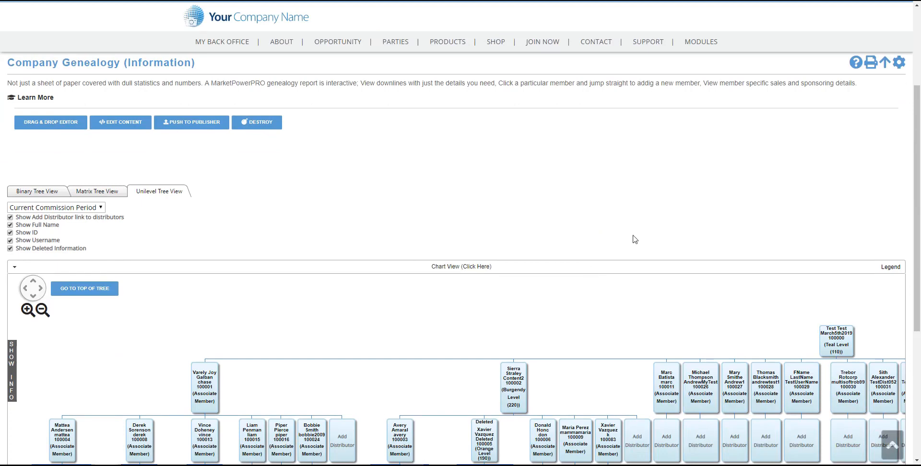
{"action": "scroll", "coordinate": [634, 239], "scroll_direction": "down", "scroll_amount": 3}
{"action": "left_click_drag", "start_coordinate": [679, 196], "coordinate": [464, 195]}
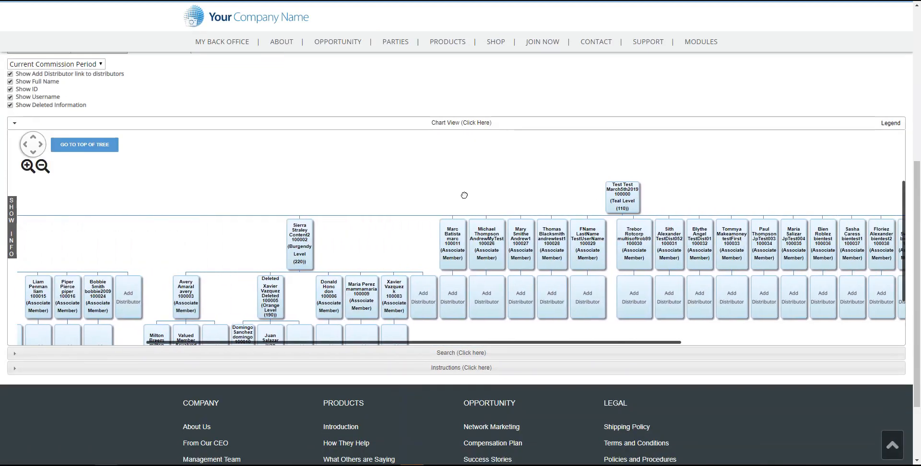
{"action": "left_click_drag", "start_coordinate": [741, 197], "coordinate": [602, 197]}
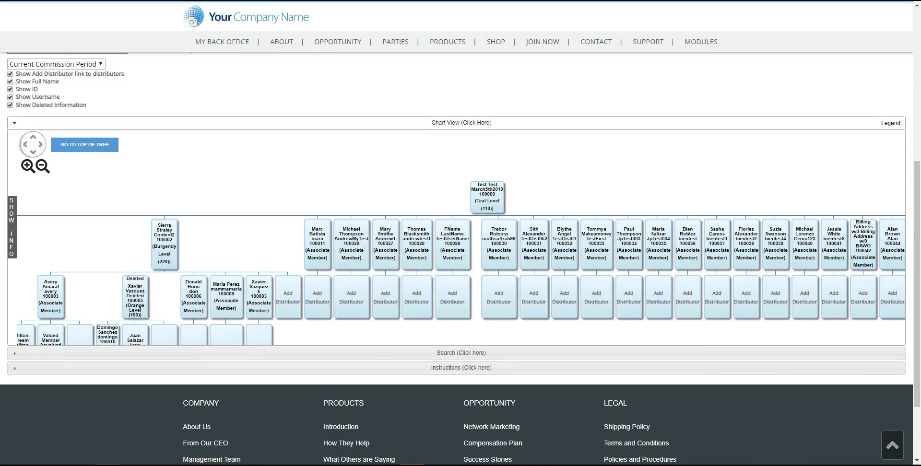
{"action": "scroll", "coordinate": [709, 150], "scroll_direction": "up", "scroll_amount": 2}
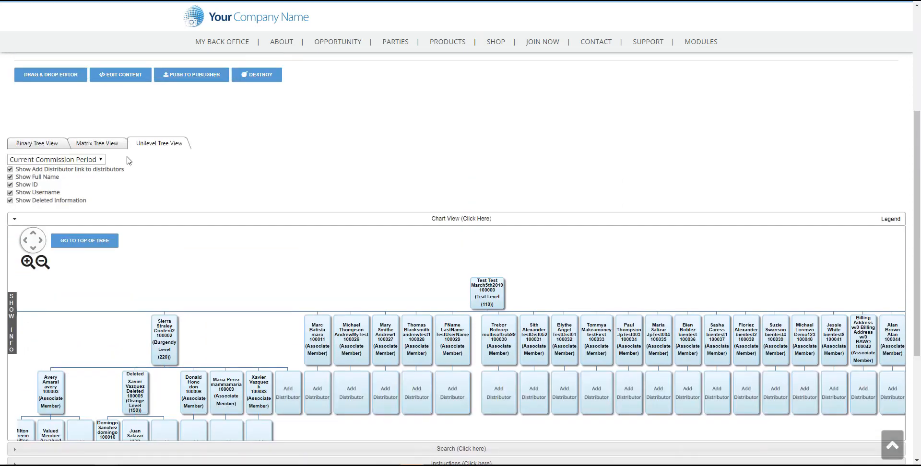
- Switch the genealogy to the Matrix Tree View and examine how distributors are placed beneath the top member
{"action": "left_click", "coordinate": [104, 143]}
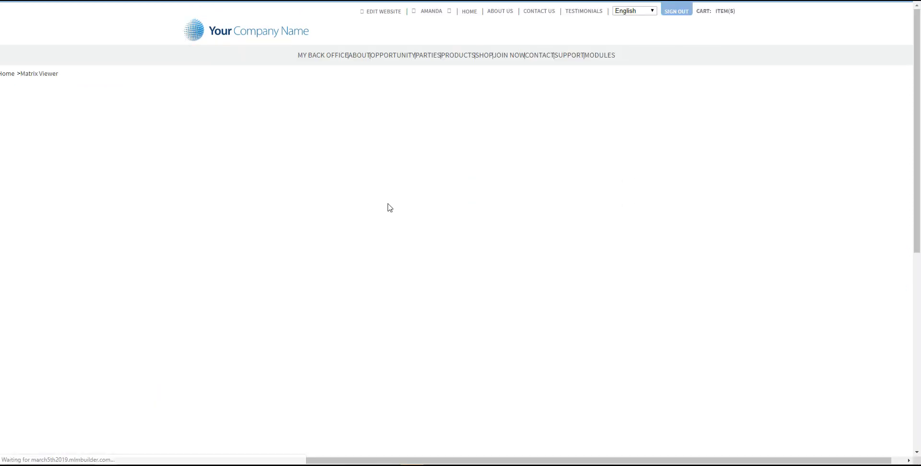
{"action": "scroll", "coordinate": [714, 253], "scroll_direction": "down", "scroll_amount": 3}
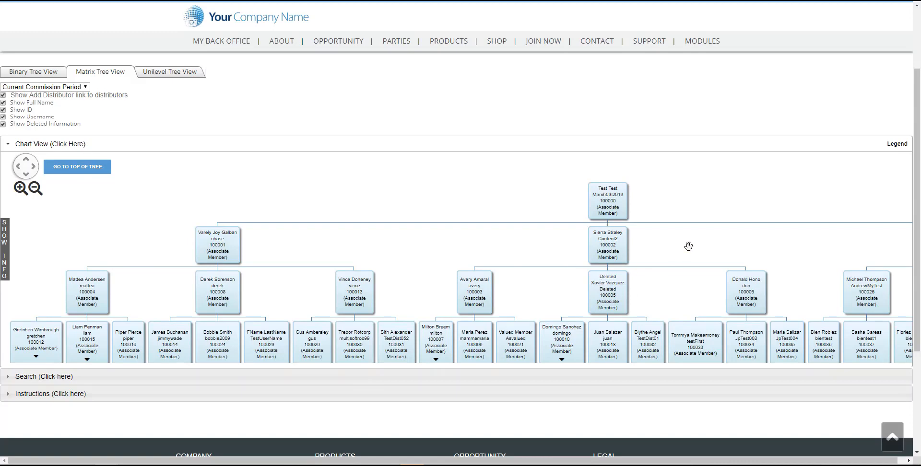
{"action": "scroll", "coordinate": [705, 236], "scroll_direction": "down", "scroll_amount": 1}
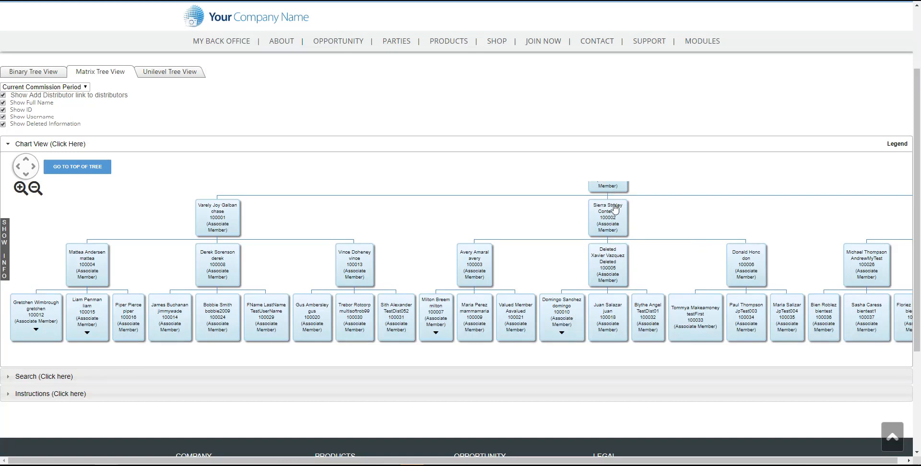
- Switch the genealogy to the Binary Tree View and examine its two legs down to the lowest displayed level
{"action": "left_click", "coordinate": [38, 73]}
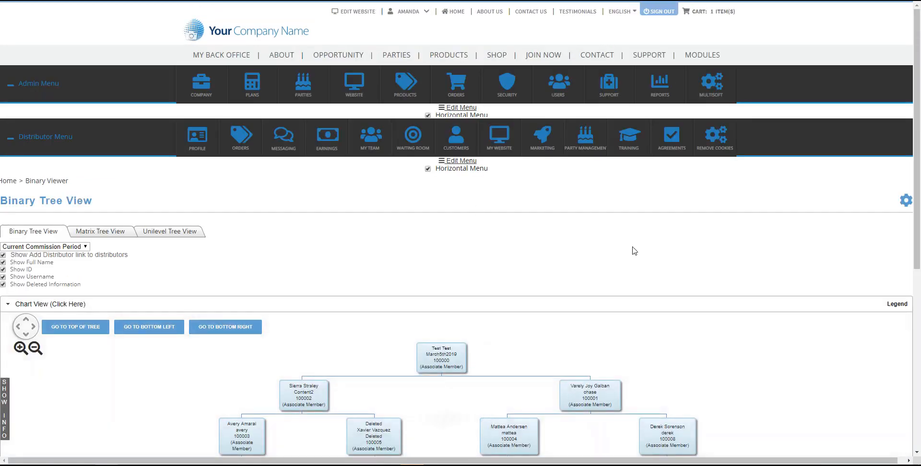
{"action": "scroll", "coordinate": [634, 251], "scroll_direction": "down", "scroll_amount": 4}
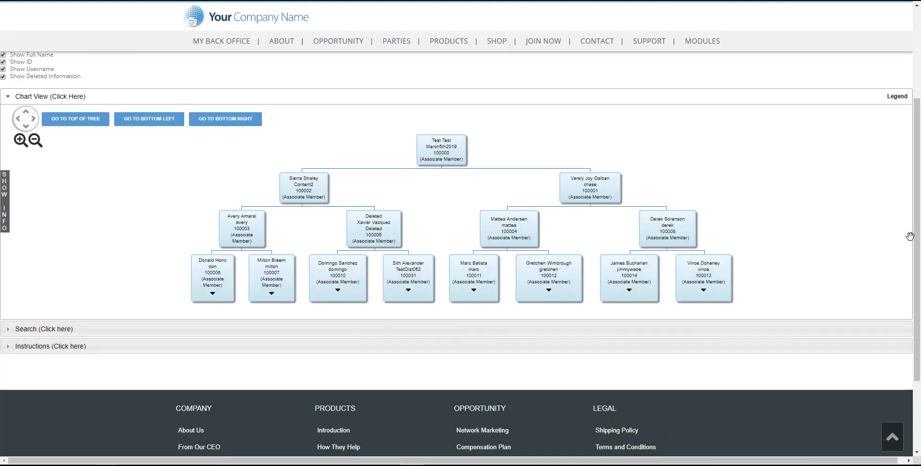
{"action": "scroll", "coordinate": [911, 236], "scroll_direction": "up", "scroll_amount": 4}
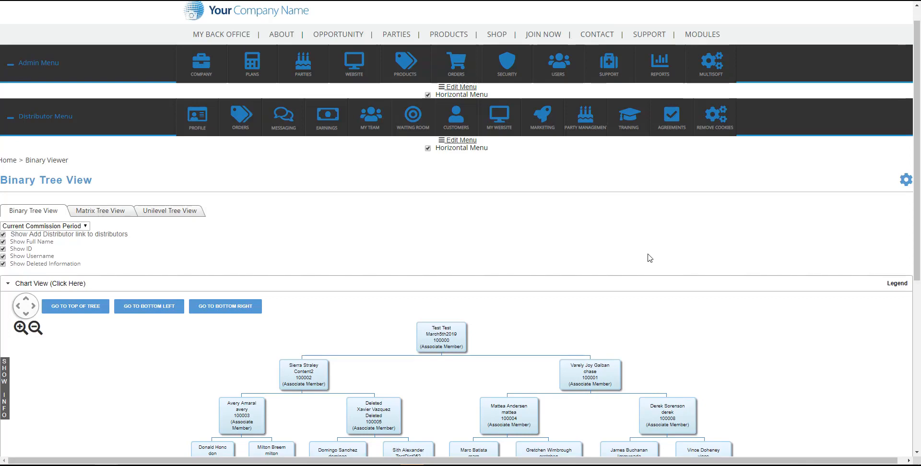
- Return to the Users list and show the available actions for the distributor in the seventh row
{"action": "mouse_move", "coordinate": [559, 76]}
{"action": "left_click", "coordinate": [556, 92]}
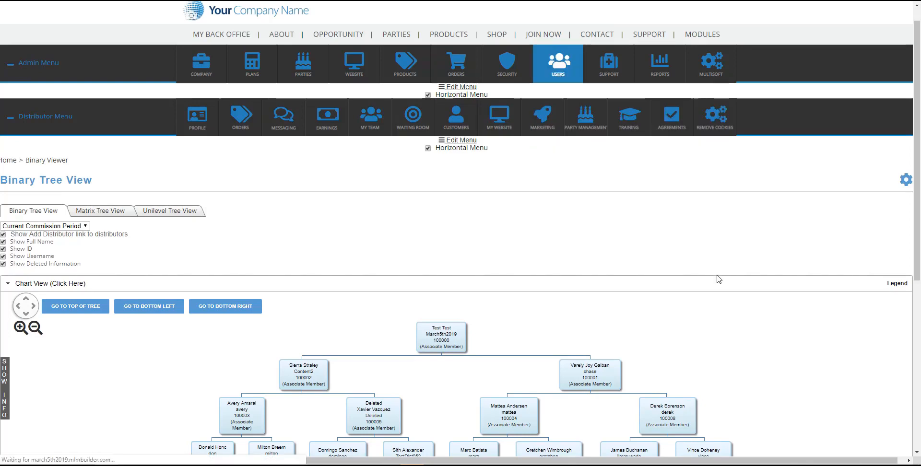
{"action": "scroll", "coordinate": [718, 280], "scroll_direction": "down", "scroll_amount": 8}
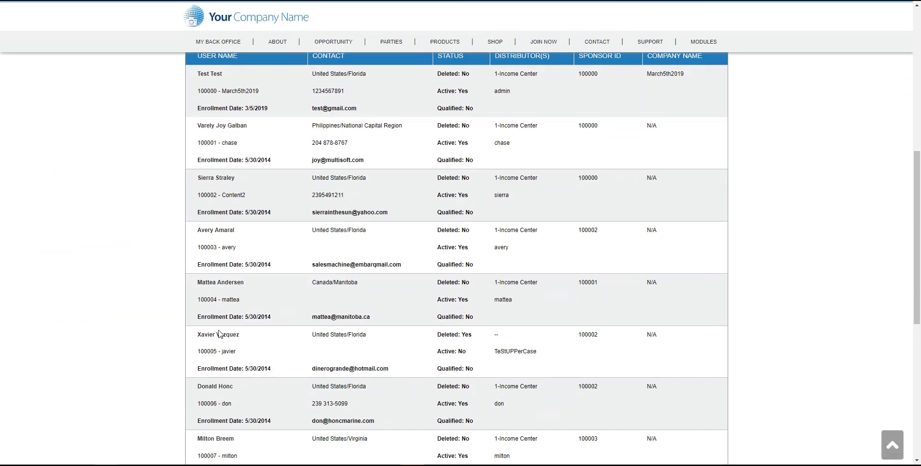
{"action": "mouse_move", "coordinate": [221, 338]}
{"action": "scroll", "coordinate": [225, 355], "scroll_direction": "down", "scroll_amount": 2}
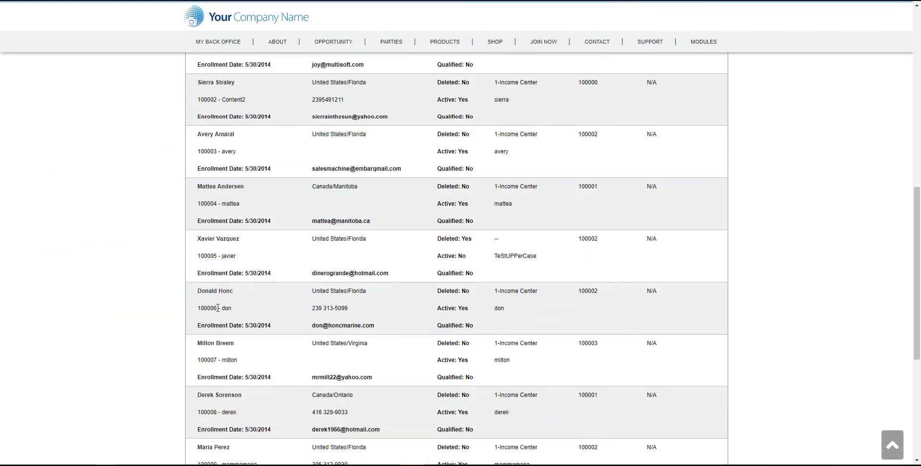
{"action": "mouse_move", "coordinate": [215, 296]}
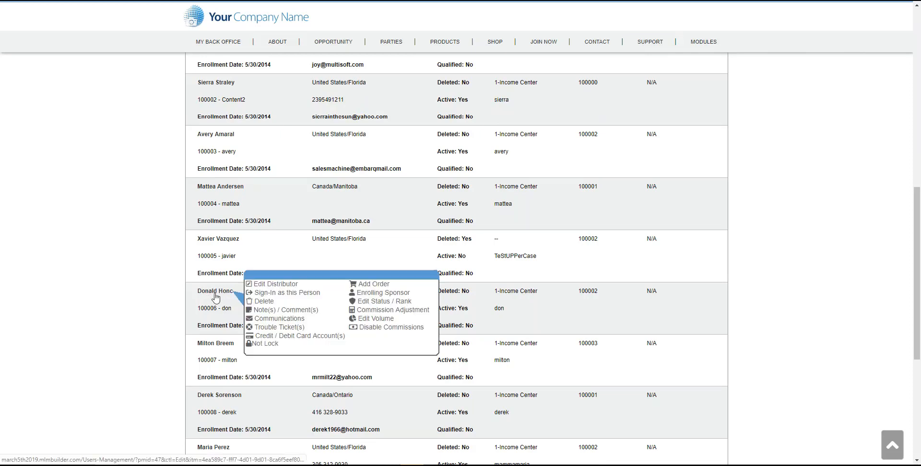
- Reopen the Company Genealogy and examine the unilevel downlines, including the deleted member's position and the distributors around it
{"action": "scroll", "coordinate": [895, 259], "scroll_direction": "up", "scroll_amount": 15}
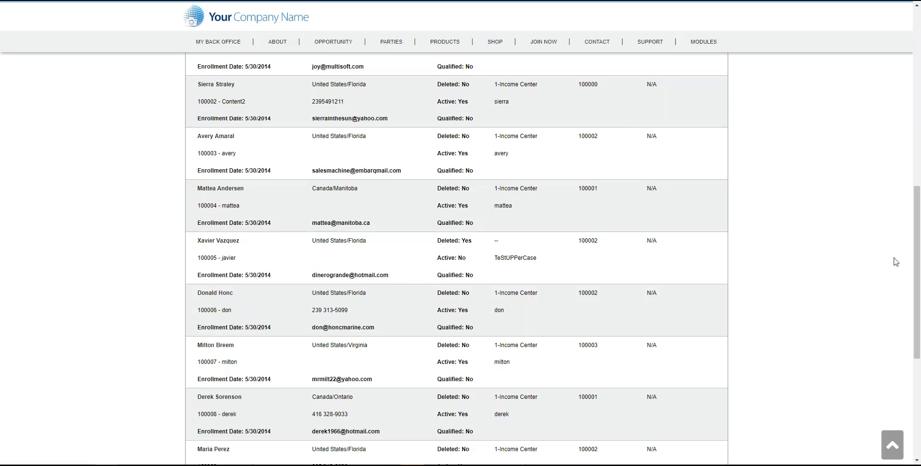
{"action": "left_click", "coordinate": [191, 82]}
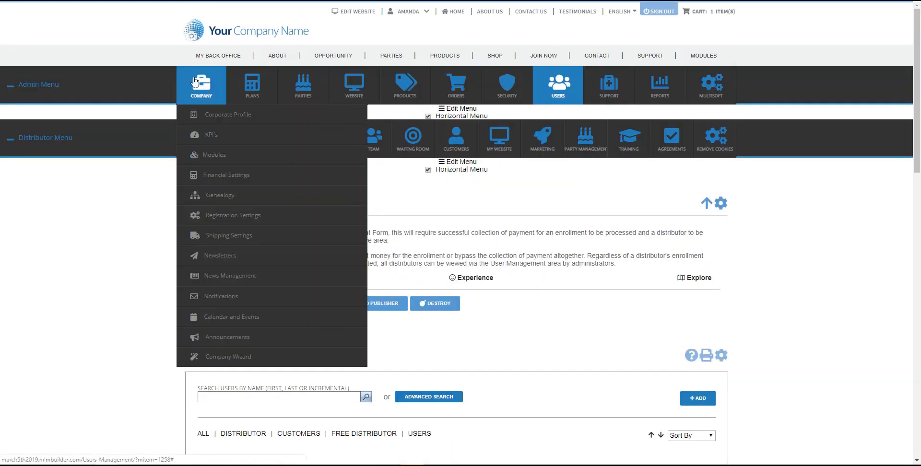
{"action": "mouse_move", "coordinate": [216, 203]}
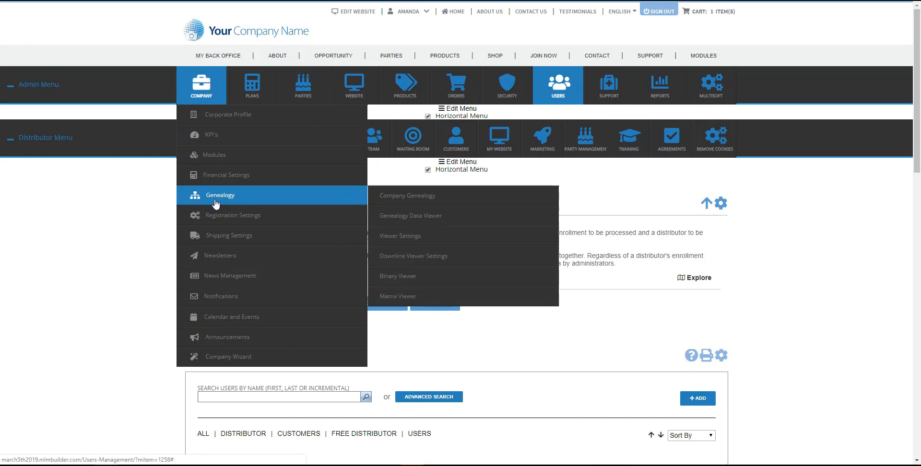
{"action": "left_click", "coordinate": [399, 195]}
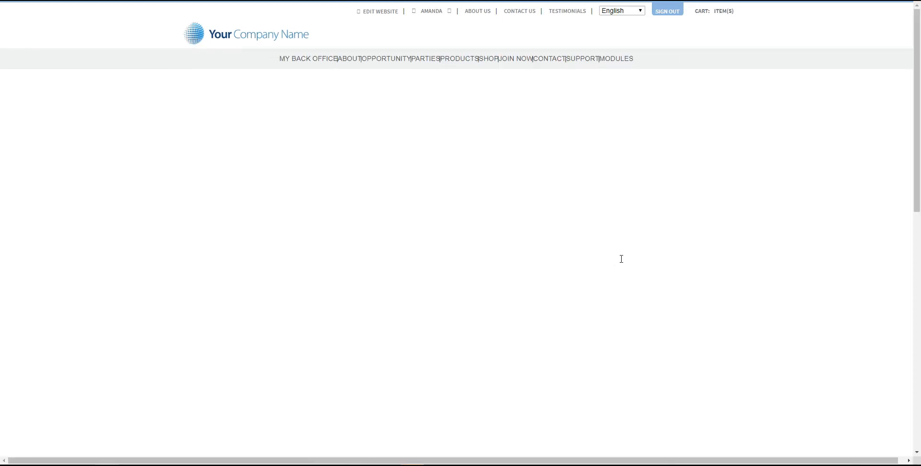
{"action": "scroll", "coordinate": [582, 276], "scroll_direction": "down", "scroll_amount": 4}
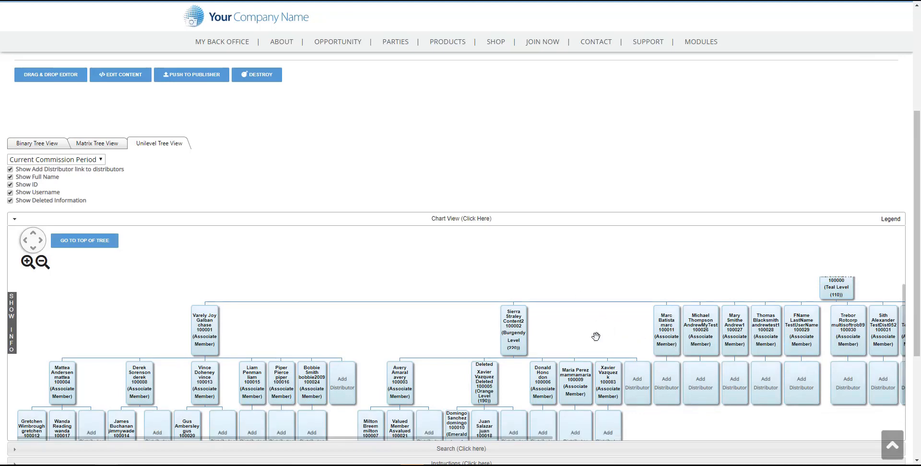
{"action": "scroll", "coordinate": [594, 336], "scroll_direction": "down", "scroll_amount": 1}
{"action": "scroll", "coordinate": [690, 405], "scroll_direction": "down", "scroll_amount": 1}
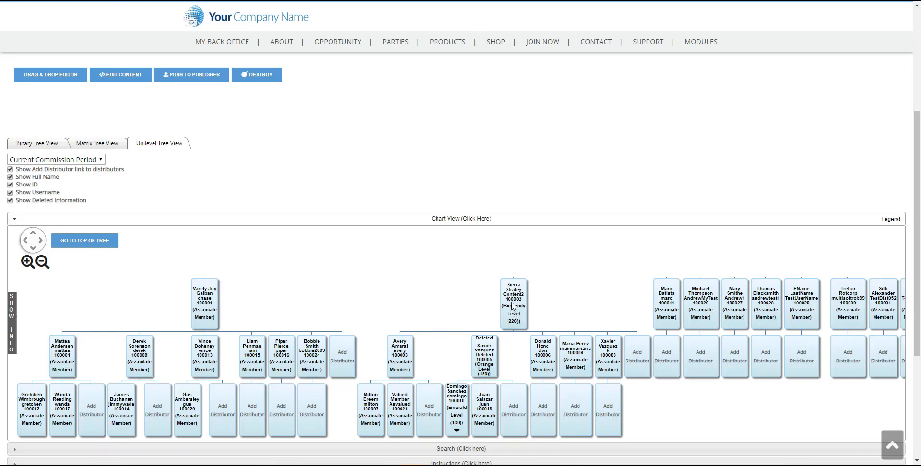
{"action": "scroll", "coordinate": [596, 310], "scroll_direction": "up", "scroll_amount": 1}
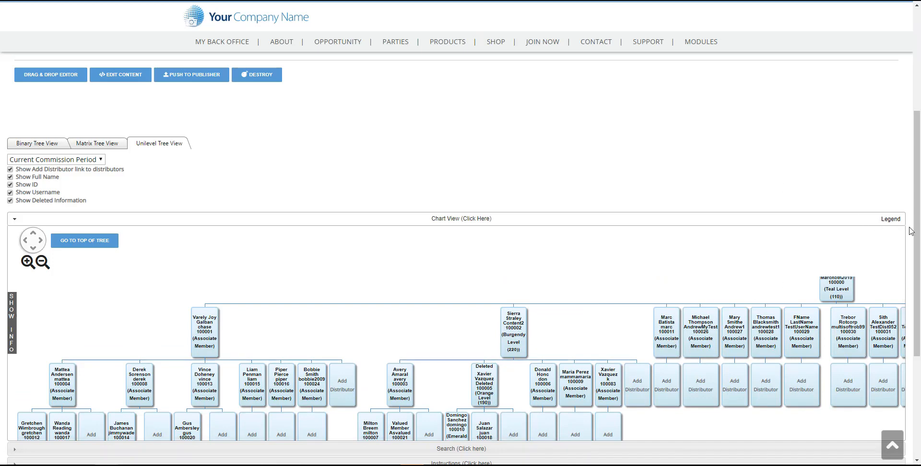
- Return to the Users list, open the Enrolling Sponsor page of the distributor in the third row, and show its sponsor and placement change form
{"action": "left_click_drag", "start_coordinate": [916, 231], "coordinate": [882, 109]}
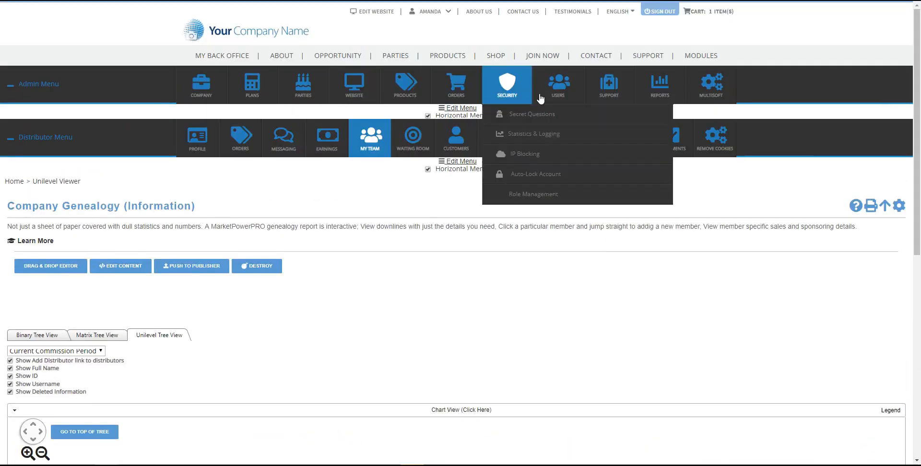
{"action": "left_click", "coordinate": [566, 115]}
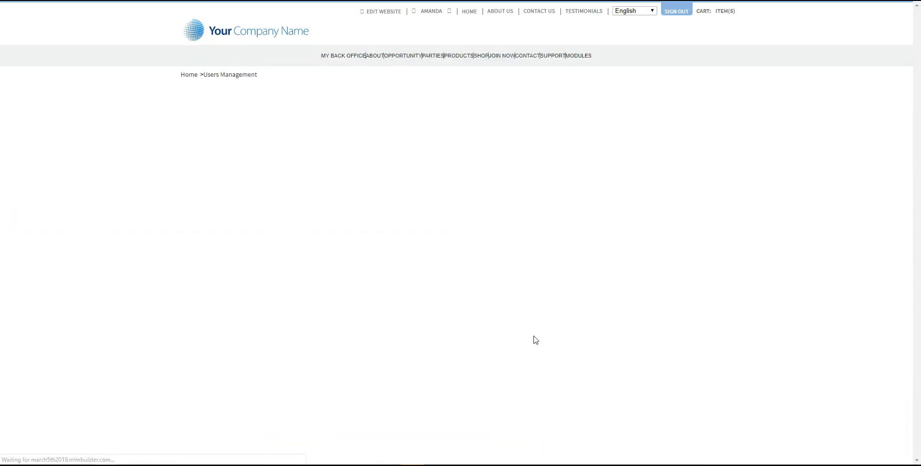
{"action": "scroll", "coordinate": [511, 309], "scroll_direction": "down", "scroll_amount": 8}
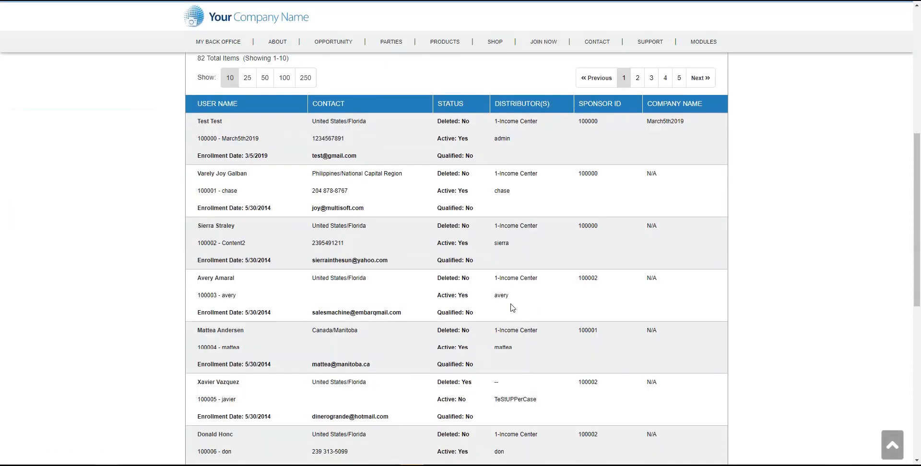
{"action": "mouse_move", "coordinate": [214, 225]}
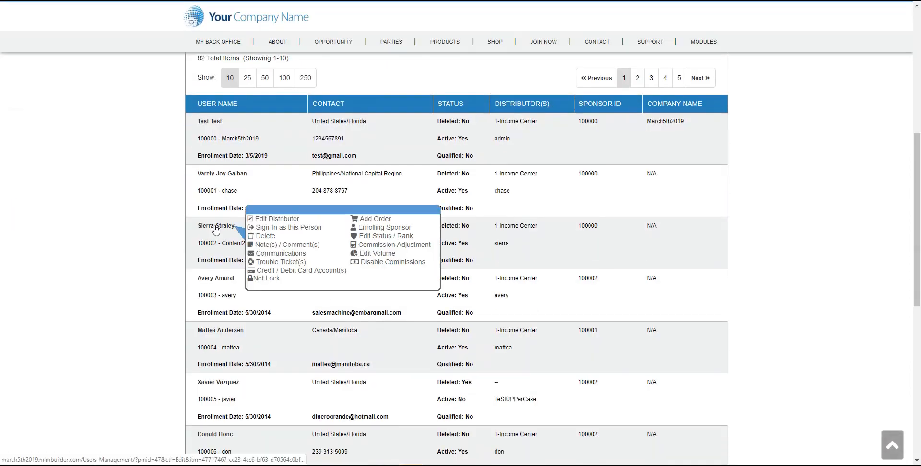
{"action": "left_click", "coordinate": [371, 229]}
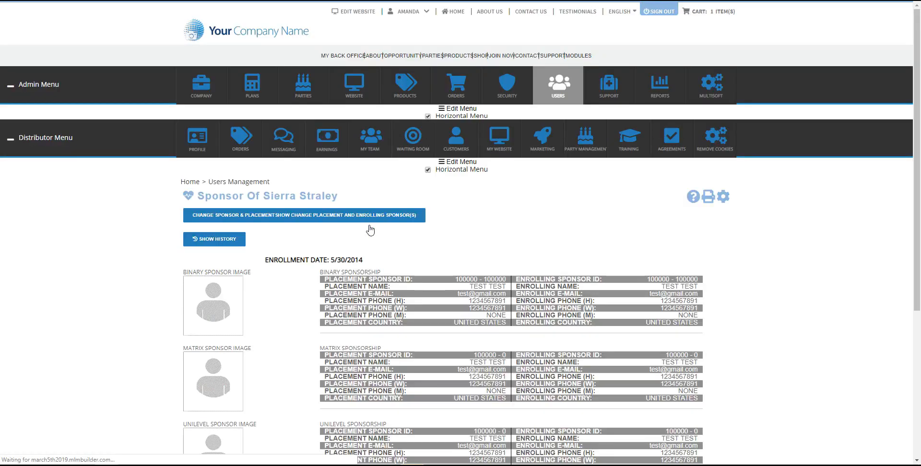
{"action": "left_click", "coordinate": [302, 216]}
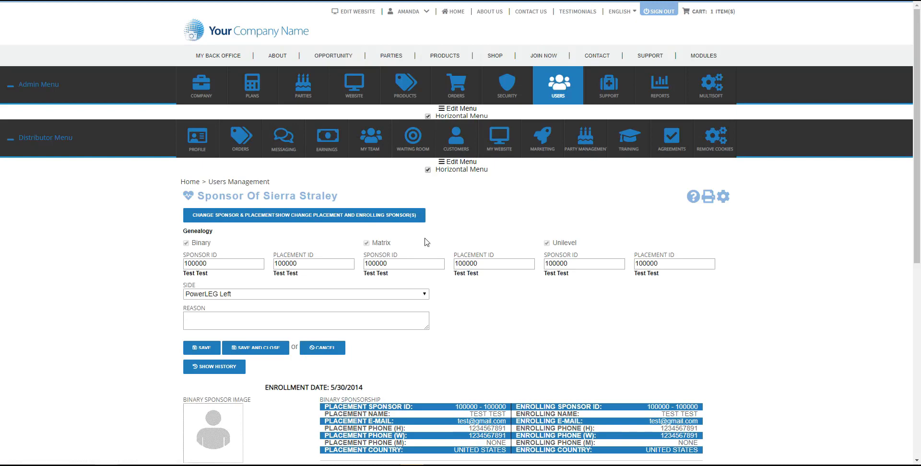
- Set both the binary Sponsor ID and Placement ID to the ID of the distributor in the second row of the Users list
{"action": "left_click", "coordinate": [227, 264]}
{"action": "left_click_drag", "start_coordinate": [239, 275], "coordinate": [187, 273]}
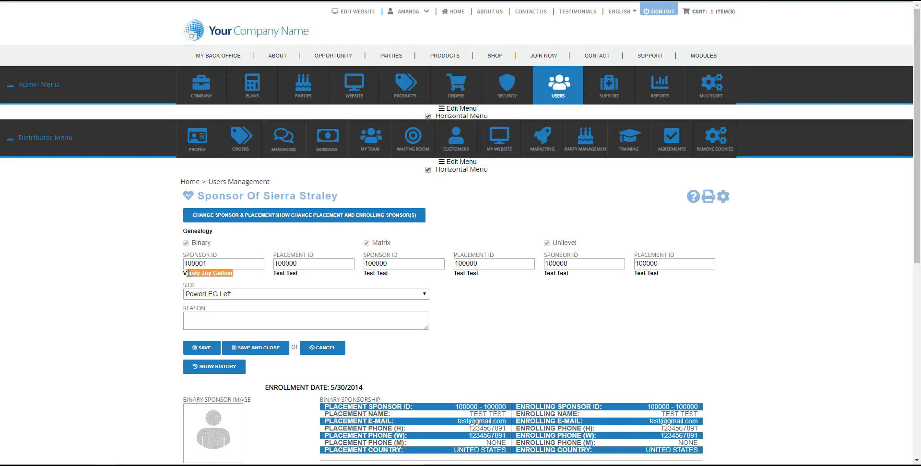
{"action": "left_click", "coordinate": [267, 283]}
{"action": "left_click", "coordinate": [310, 259]}
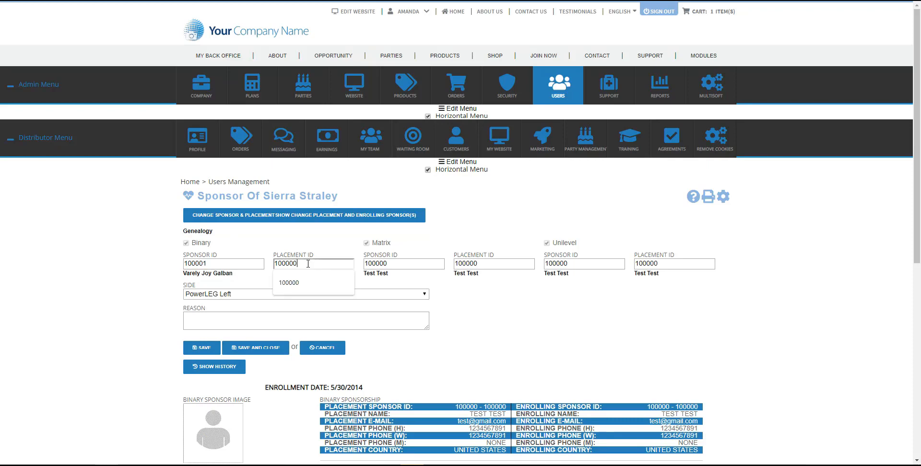
{"action": "left_click_drag", "start_coordinate": [310, 261], "coordinate": [260, 267]}
{"action": "type", "text": "10000"}
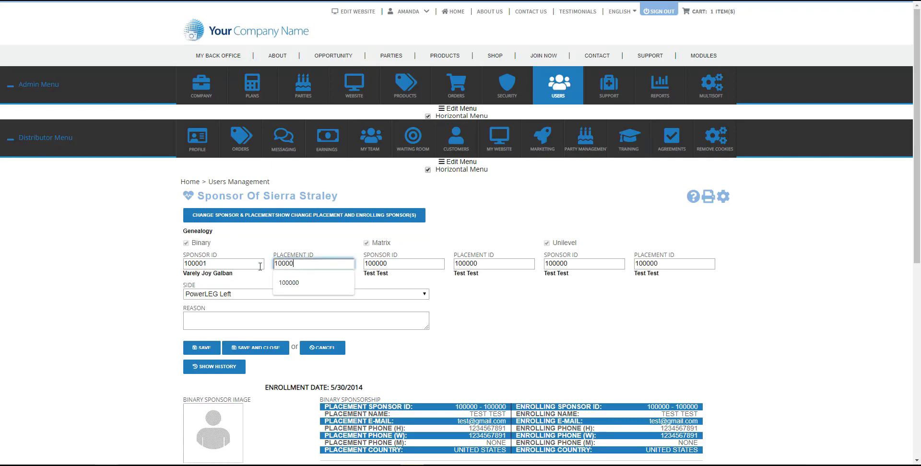
{"action": "type", "text": "1"}
{"action": "left_click", "coordinate": [329, 236]}
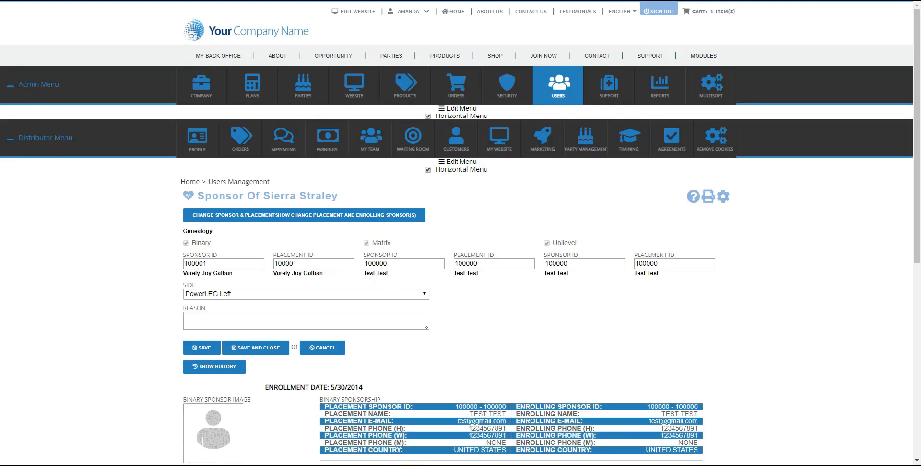
- Copy the binary Placement ID into the matrix Sponsor ID and Placement ID
{"action": "double_click", "coordinate": [344, 265]}
{"action": "right_click", "coordinate": [288, 265]}
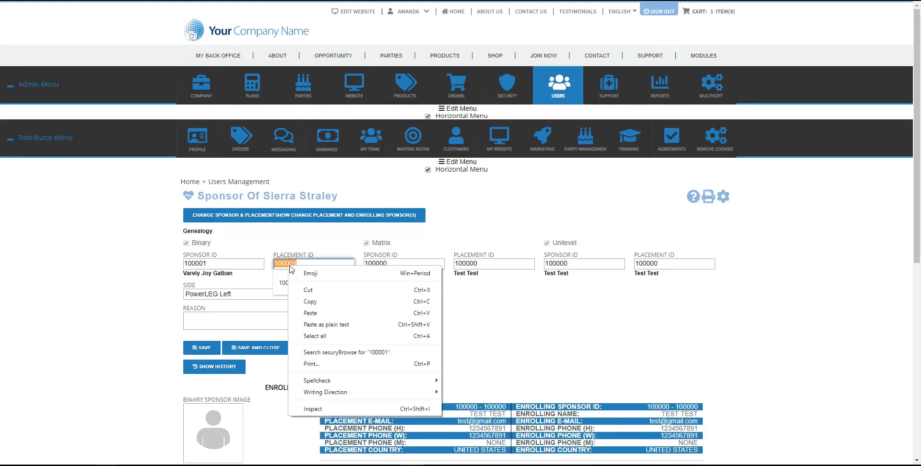
{"action": "left_click", "coordinate": [317, 303]}
{"action": "double_click", "coordinate": [384, 264]}
{"action": "key", "text": "ctrl+v"}
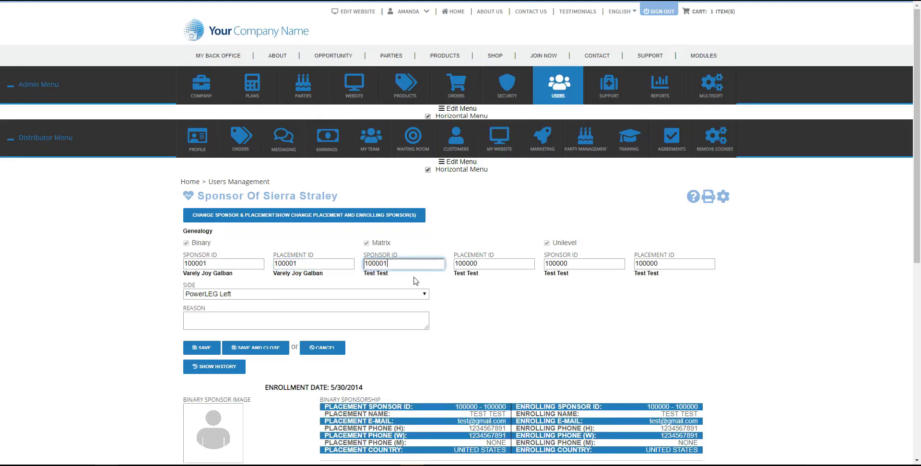
{"action": "left_click", "coordinate": [469, 294]}
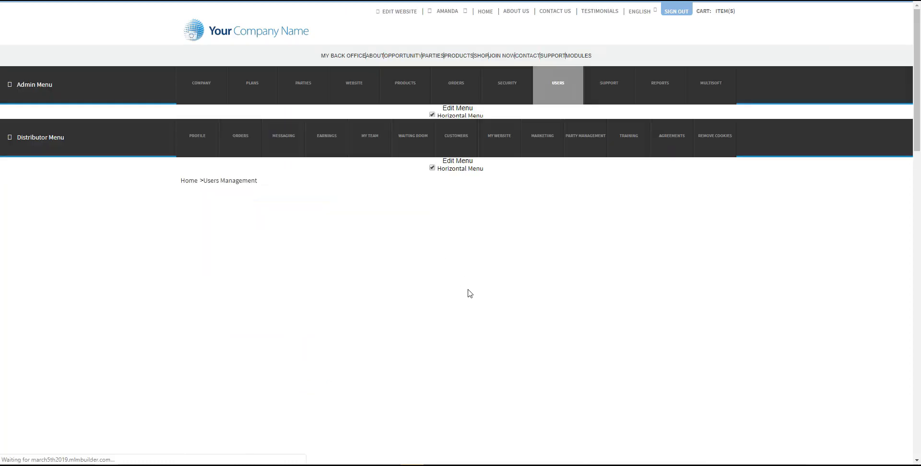
{"action": "key", "text": "ctrl+v"}
{"action": "left_click", "coordinate": [487, 300]}
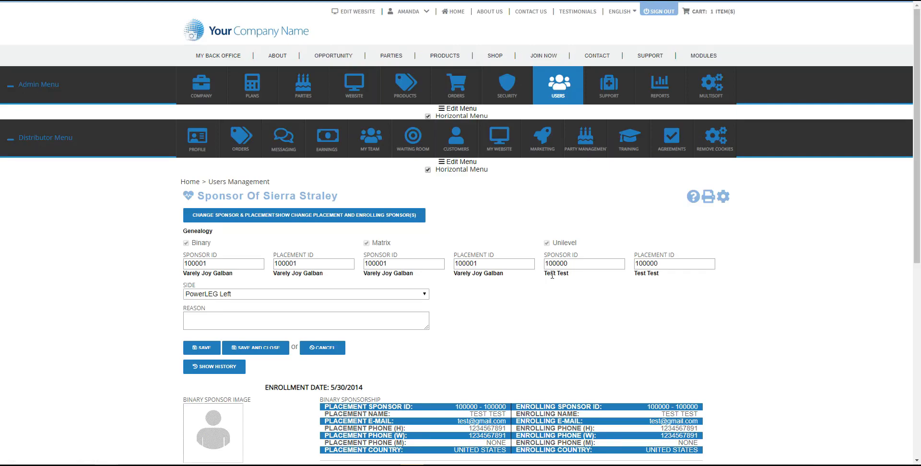
- Paste the copied distributor ID into the unilevel Sponsor ID and Placement ID
{"action": "key", "text": "ctrl+v"}
{"action": "left_click", "coordinate": [581, 331]}
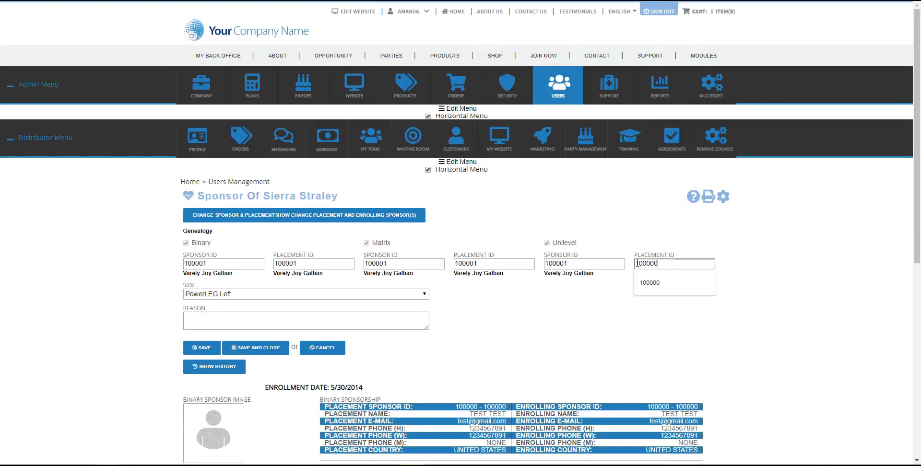
{"action": "key", "text": "ctrl+v"}
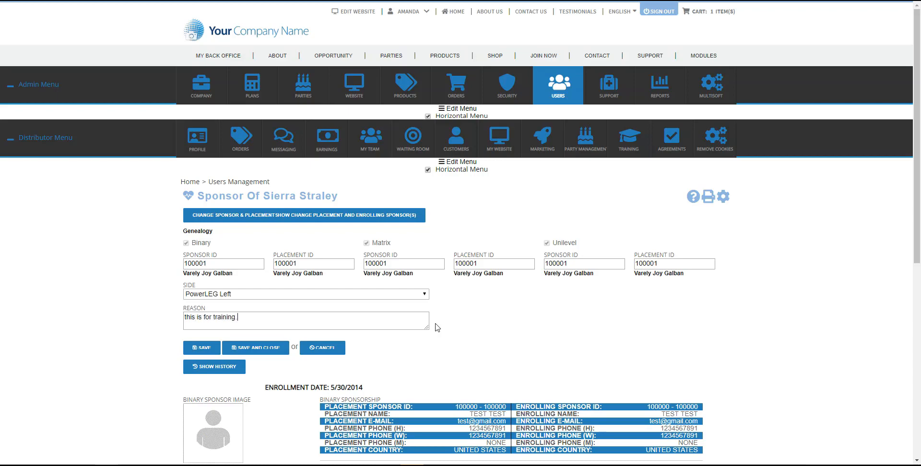
- Set the side to Auto Balance with the reason "this is for training", then save the sponsor change and review the updated sponsorship details
{"action": "left_click", "coordinate": [425, 298]}
{"action": "left_click", "coordinate": [412, 321]}
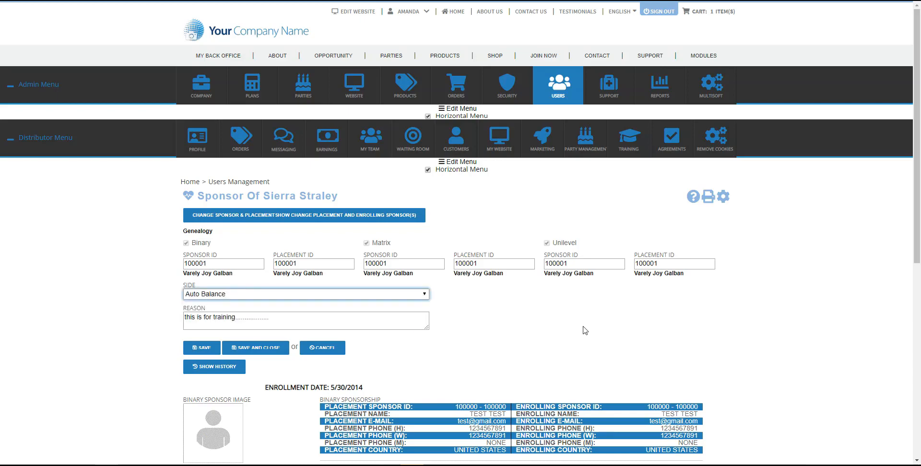
{"action": "left_click", "coordinate": [209, 352]}
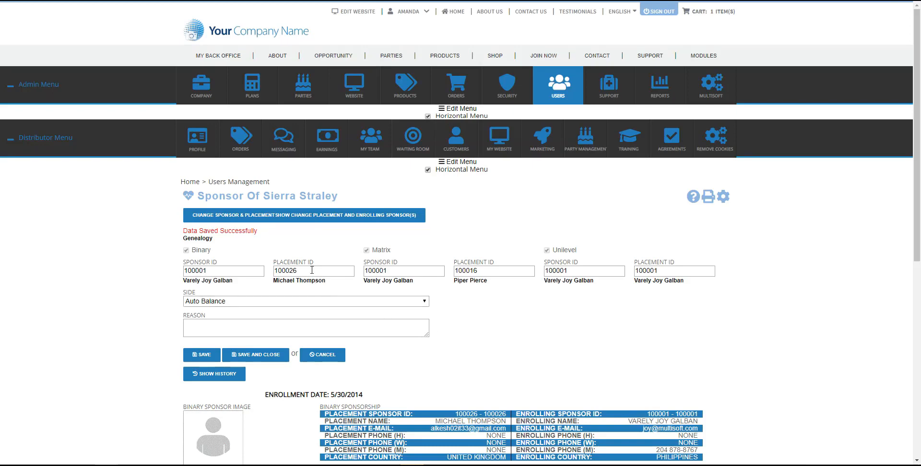
{"action": "left_click_drag", "start_coordinate": [317, 263], "coordinate": [274, 262]}
{"action": "left_click", "coordinate": [232, 279]}
{"action": "scroll", "coordinate": [669, 342], "scroll_direction": "down", "scroll_amount": 4}
{"action": "scroll", "coordinate": [670, 342], "scroll_direction": "up", "scroll_amount": 4}
- Open the Company Genealogy and examine the moved distributor's position under the new sponsor in the Unilevel Tree View
{"action": "mouse_move", "coordinate": [202, 93]}
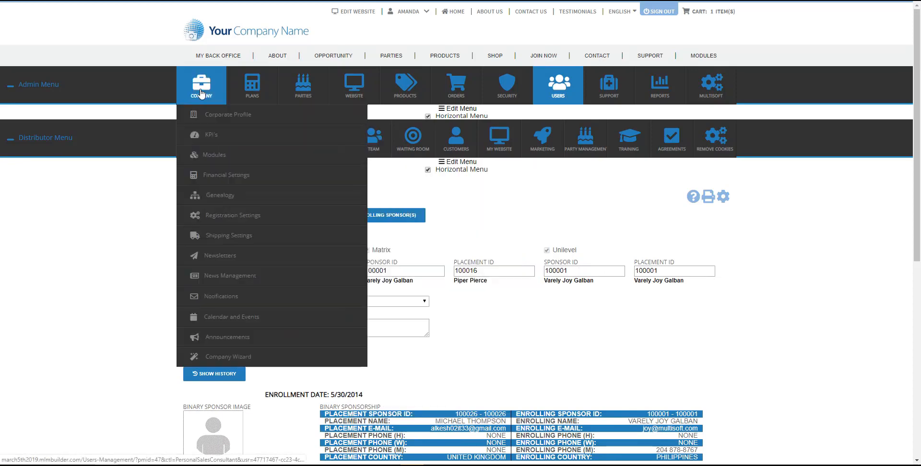
{"action": "mouse_move", "coordinate": [203, 196]}
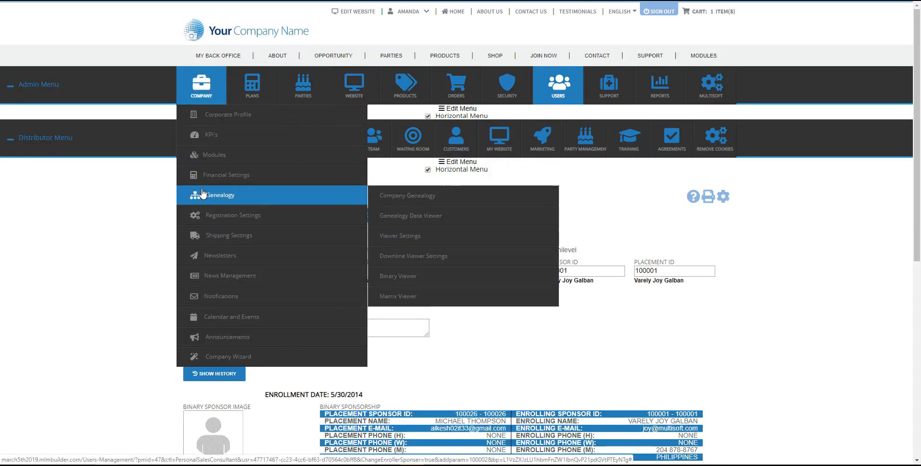
{"action": "left_click", "coordinate": [414, 197]}
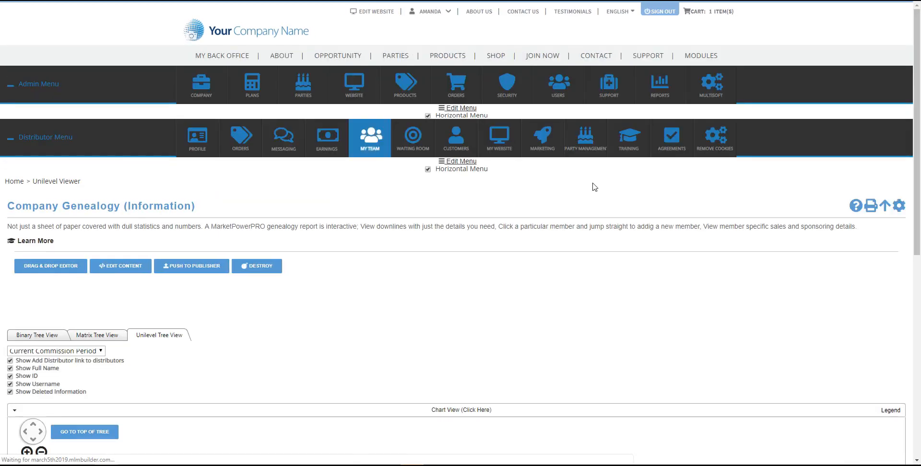
{"action": "scroll", "coordinate": [560, 185], "scroll_direction": "down", "scroll_amount": 1}
{"action": "scroll", "coordinate": [560, 185], "scroll_direction": "down", "scroll_amount": 3}
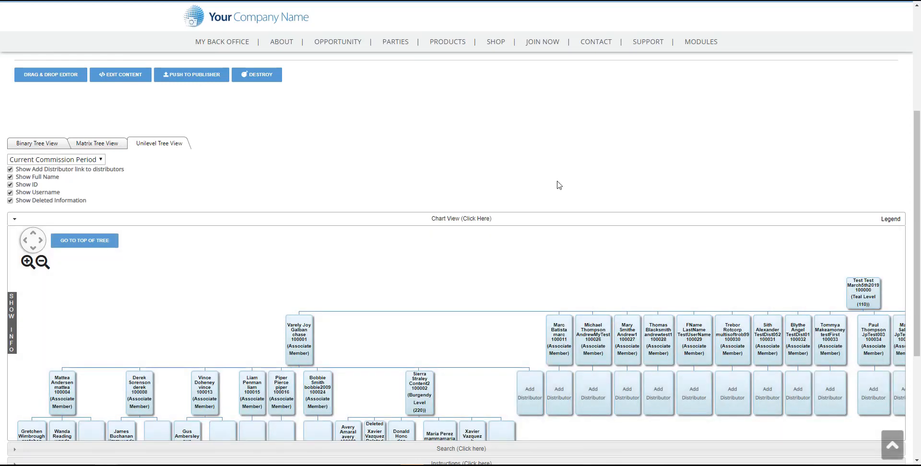
{"action": "scroll", "coordinate": [559, 186], "scroll_direction": "down", "scroll_amount": 2}
{"action": "left_click_drag", "start_coordinate": [670, 195], "coordinate": [691, 178]}
{"action": "left_click_drag", "start_coordinate": [397, 204], "coordinate": [413, 201]}
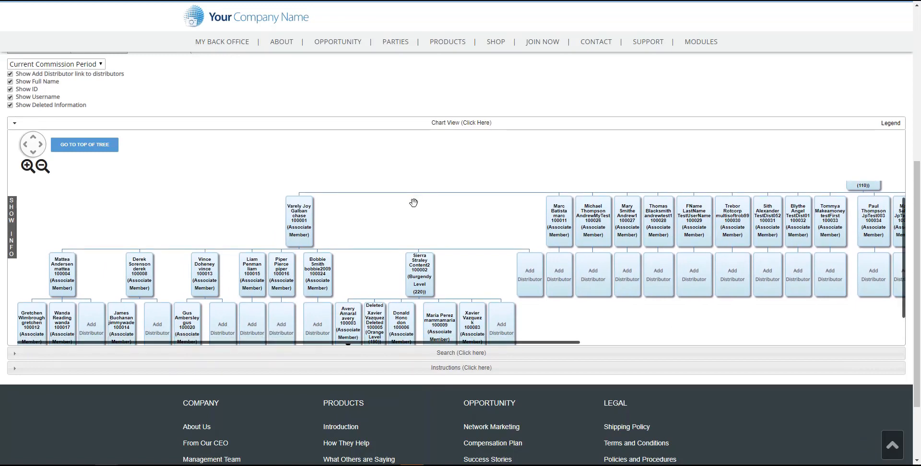
{"action": "scroll", "coordinate": [442, 235], "scroll_direction": "down", "scroll_amount": 1}
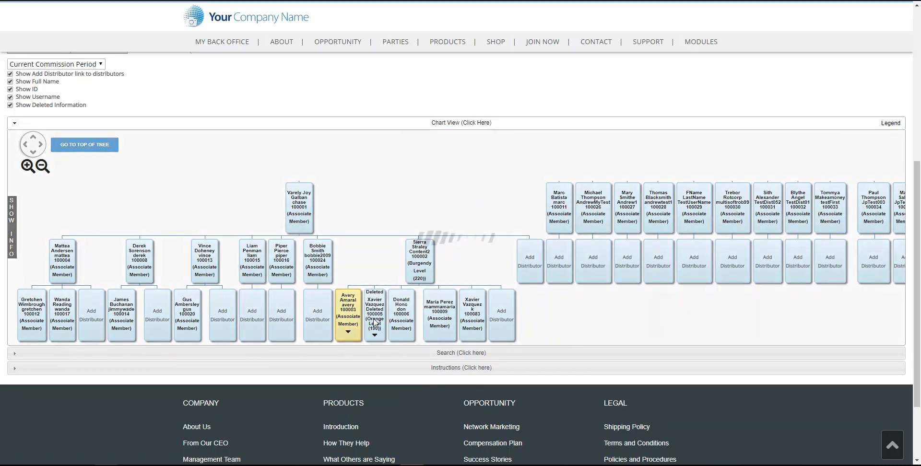
- Expand the first downline member below the moved distributor and examine the levels beneath and above it in the unilevel tree
{"action": "left_click", "coordinate": [349, 319]}
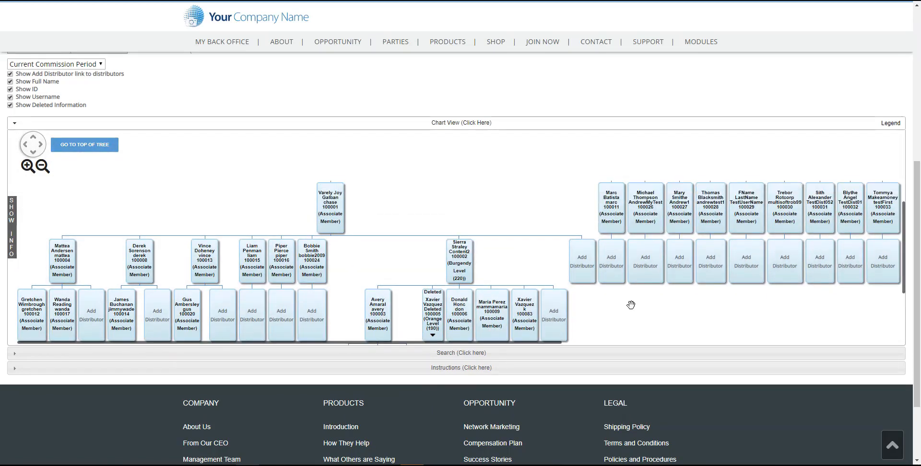
{"action": "scroll", "coordinate": [574, 304], "scroll_direction": "up", "scroll_amount": 1}
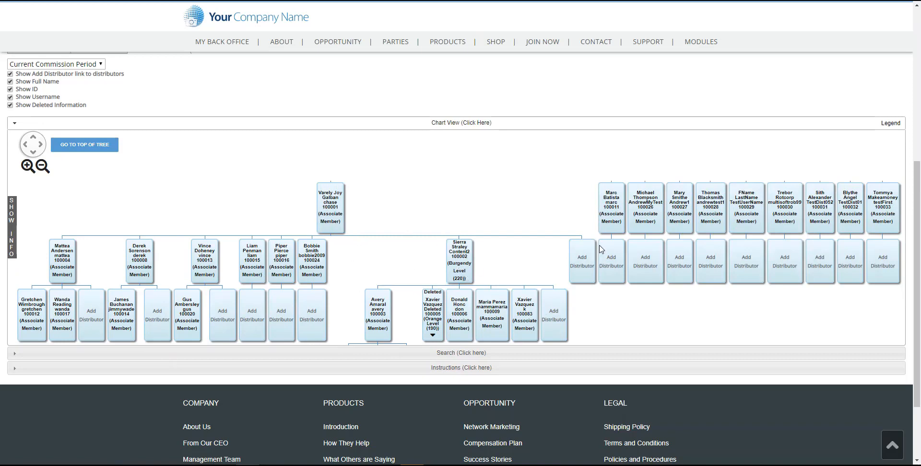
{"action": "scroll", "coordinate": [655, 315], "scroll_direction": "down", "scroll_amount": 2}
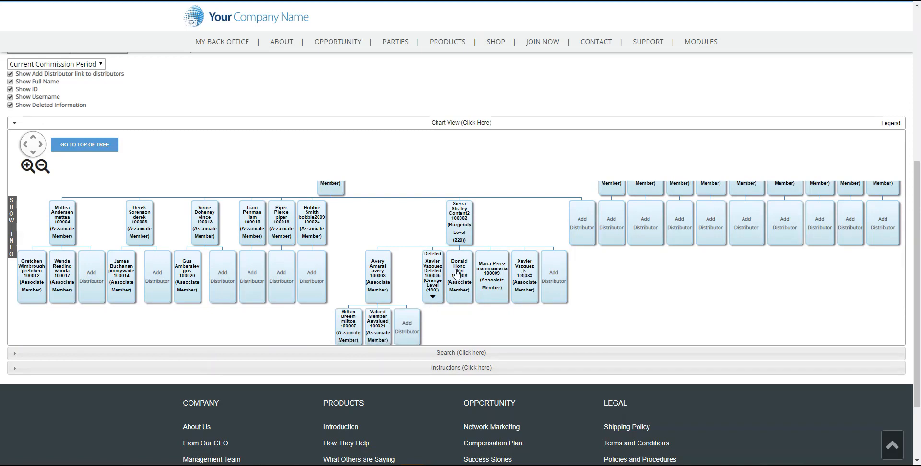
{"action": "scroll", "coordinate": [581, 298], "scroll_direction": "down", "scroll_amount": 1}
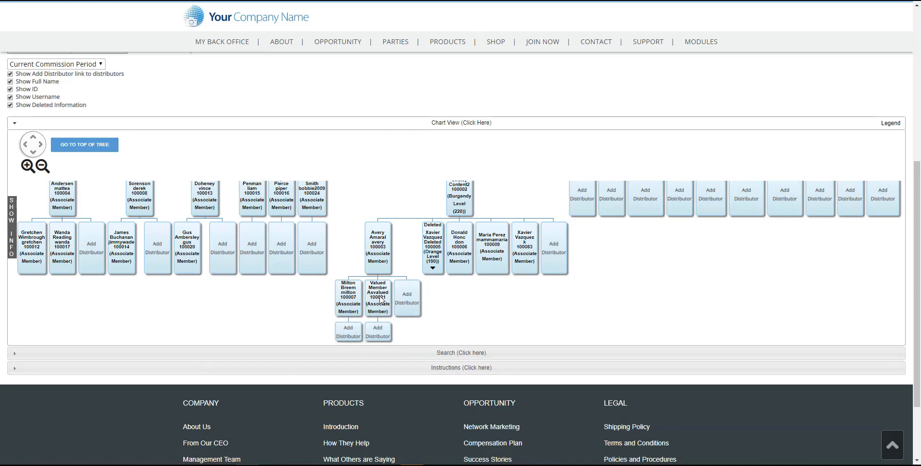
{"action": "scroll", "coordinate": [556, 303], "scroll_direction": "up", "scroll_amount": 3}
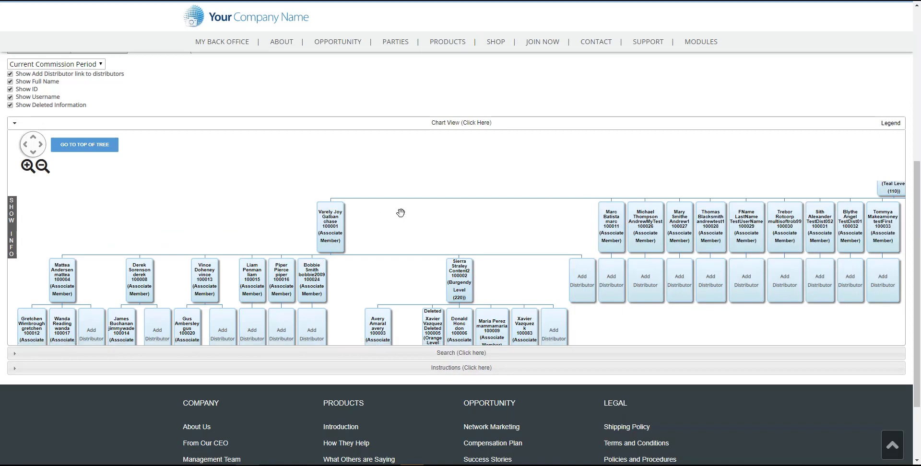
{"action": "scroll", "coordinate": [710, 221], "scroll_direction": "up", "scroll_amount": 1}
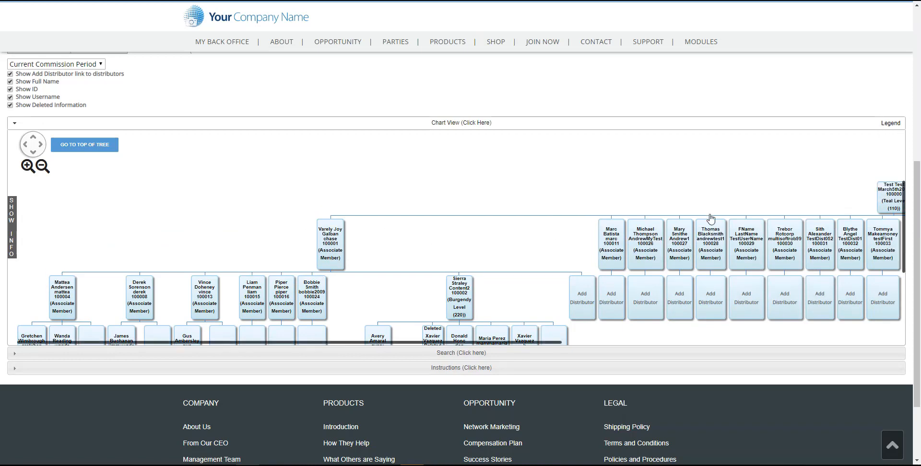
- Return to the Users list and check the Sponsor ID values of the moved distributor and the distributors below
{"action": "scroll", "coordinate": [895, 80], "scroll_direction": "up", "scroll_amount": 5}
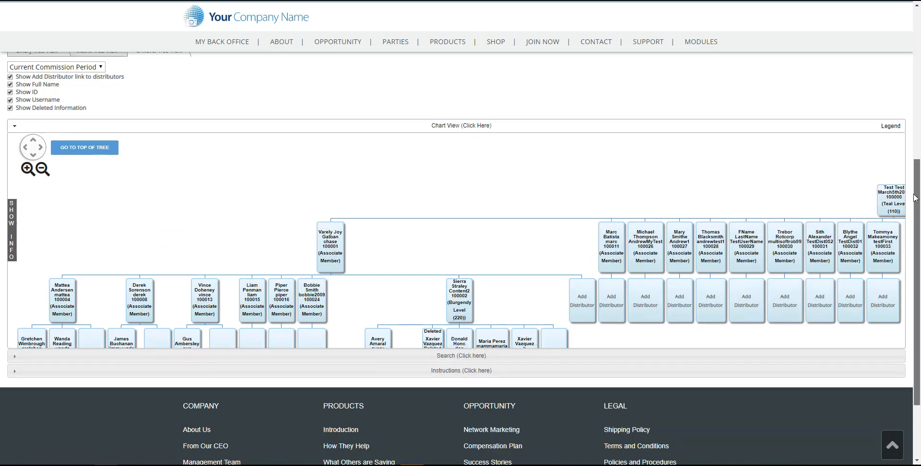
{"action": "left_click", "coordinate": [558, 47]}
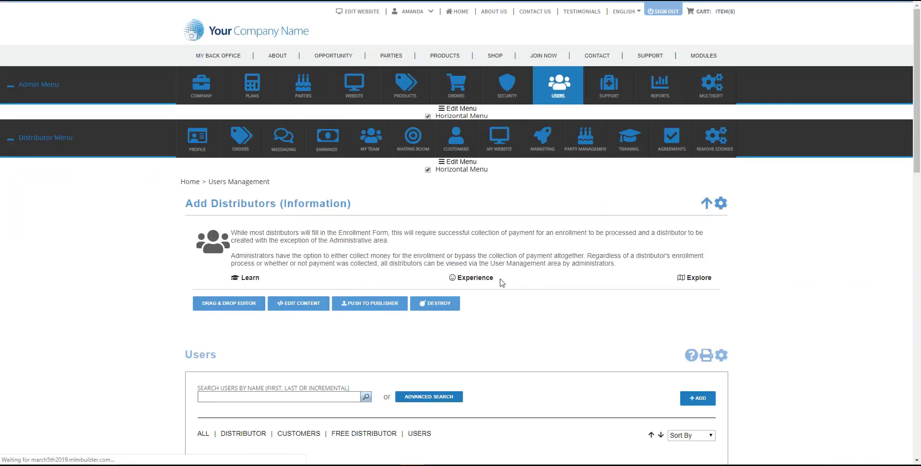
{"action": "scroll", "coordinate": [502, 283], "scroll_direction": "down", "scroll_amount": 5}
{"action": "scroll", "coordinate": [502, 283], "scroll_direction": "down", "scroll_amount": 3}
{"action": "mouse_move", "coordinate": [223, 336]}
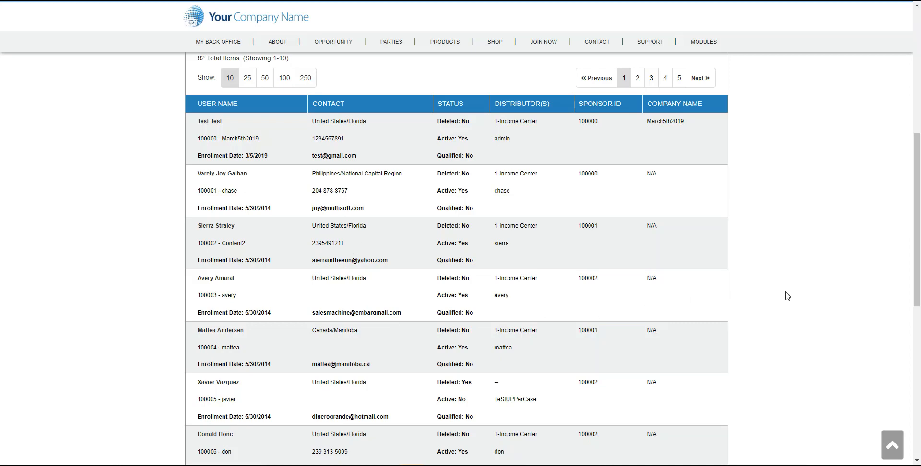
- Open the Company Genealogy and examine the downline of the first distributor below the top in the Unilevel Tree View
{"action": "scroll", "coordinate": [788, 297], "scroll_direction": "up", "scroll_amount": 1}
{"action": "scroll", "coordinate": [788, 296], "scroll_direction": "up", "scroll_amount": 8}
{"action": "mouse_move", "coordinate": [201, 84]}
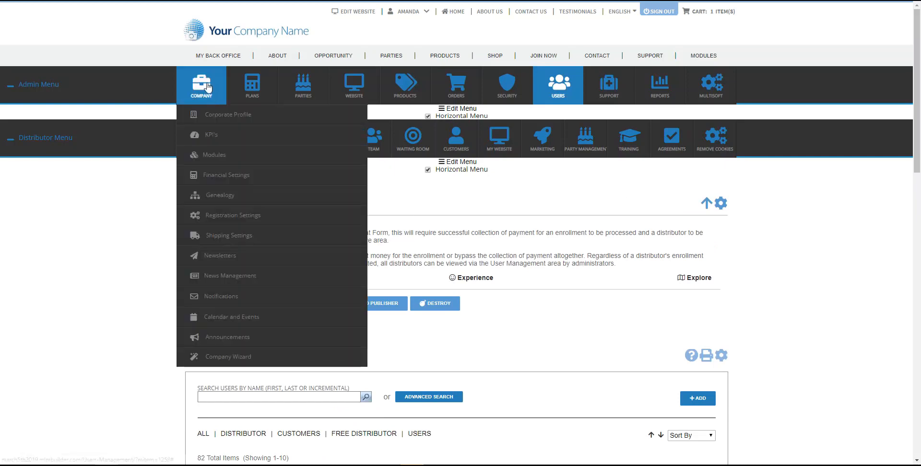
{"action": "mouse_move", "coordinate": [223, 196]}
{"action": "left_click", "coordinate": [407, 198]}
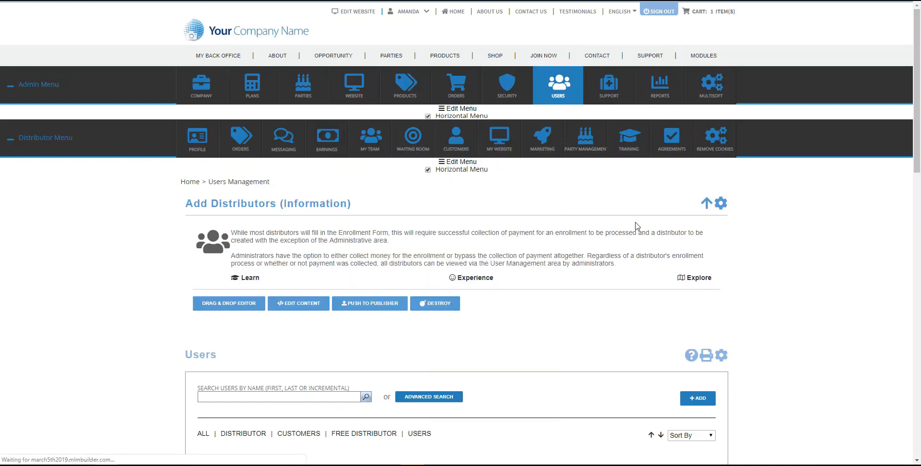
{"action": "scroll", "coordinate": [569, 228], "scroll_direction": "down", "scroll_amount": 4}
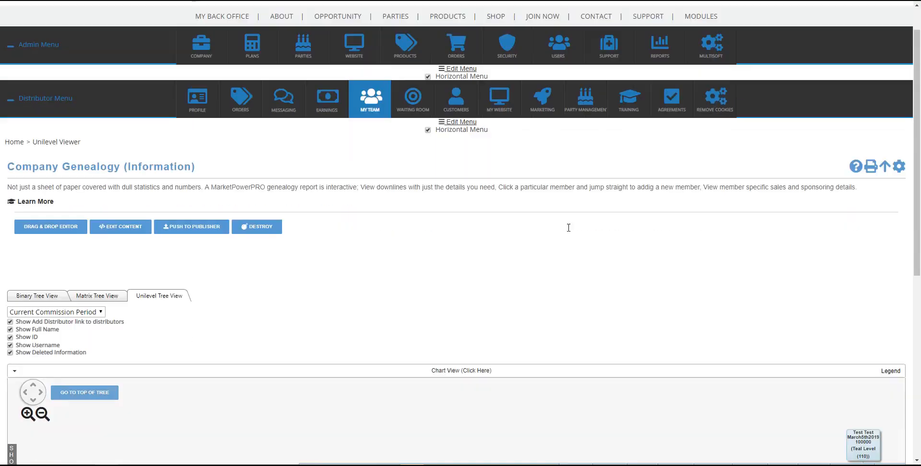
{"action": "scroll", "coordinate": [571, 232], "scroll_direction": "down", "scroll_amount": 2}
{"action": "mouse_move", "coordinate": [704, 203]}
{"action": "left_mouse_down"}
{"action": "mouse_move", "coordinate": [460, 202]}
{"action": "mouse_move", "coordinate": [701, 192]}
{"action": "left_mouse_up"}
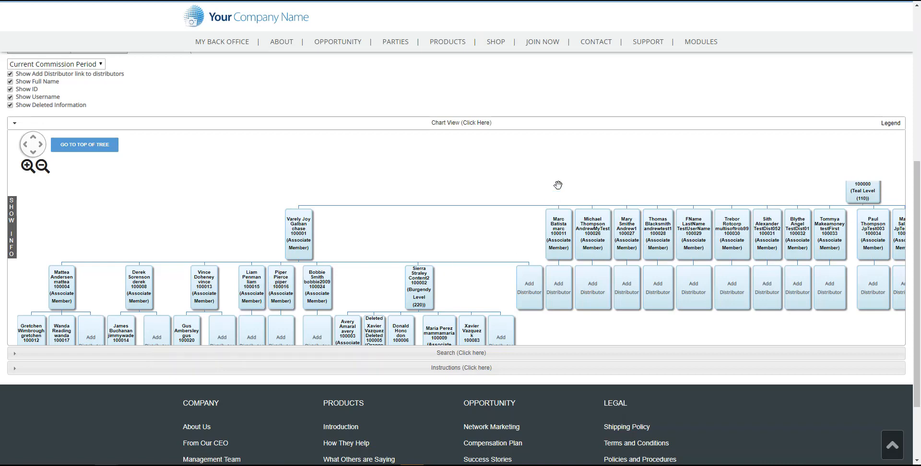
- Return to the Users list and open the sponsor and placement change form for the second distributor's enrolling sponsor
{"action": "left_click_drag", "start_coordinate": [917, 206], "coordinate": [885, 78]}
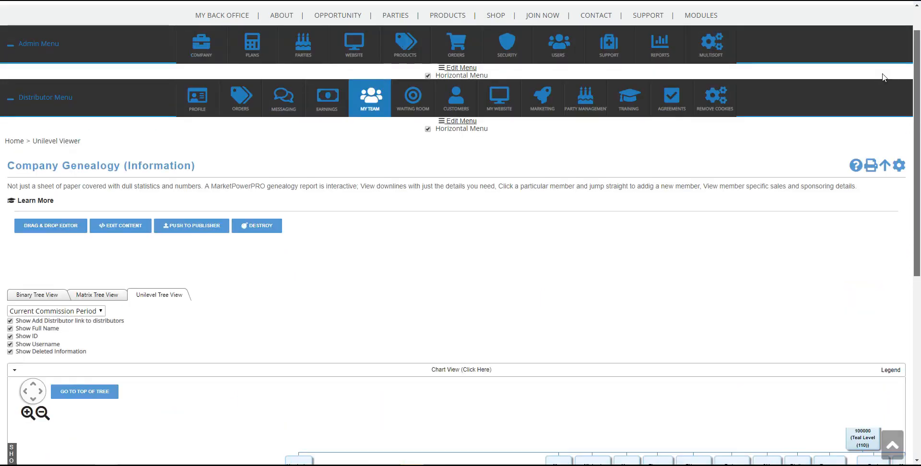
{"action": "left_click", "coordinate": [556, 74]}
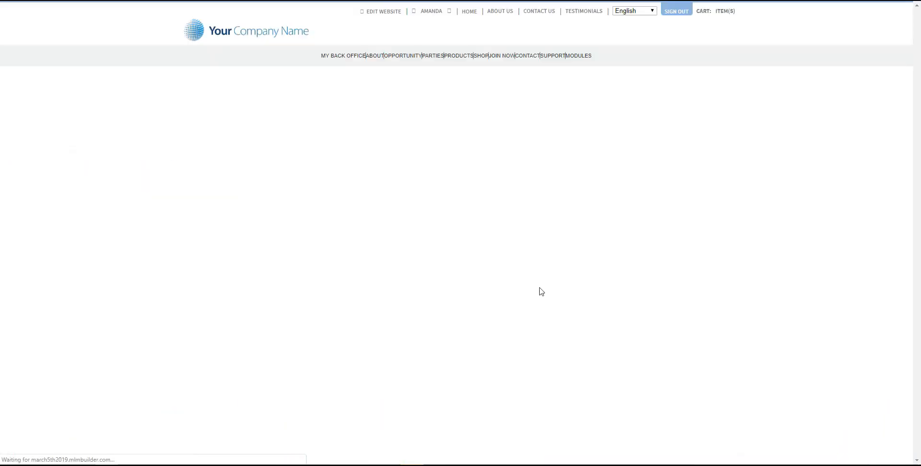
{"action": "scroll", "coordinate": [477, 301], "scroll_direction": "down", "scroll_amount": 5}
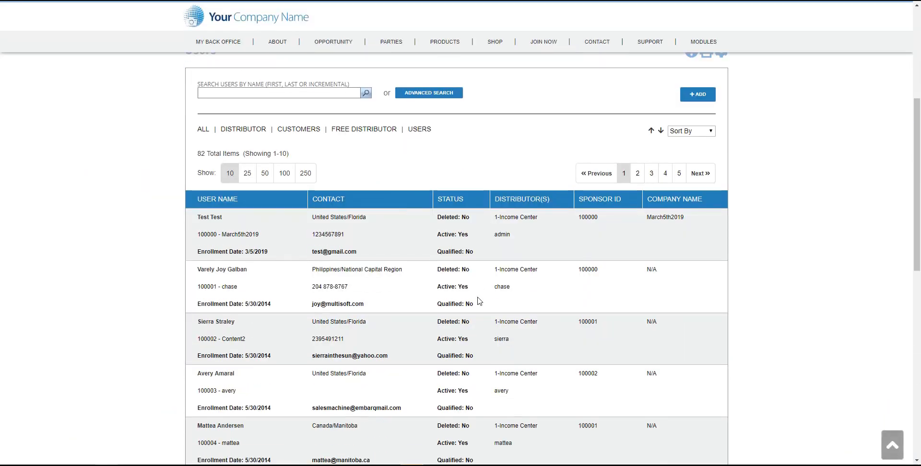
{"action": "mouse_move", "coordinate": [216, 277]}
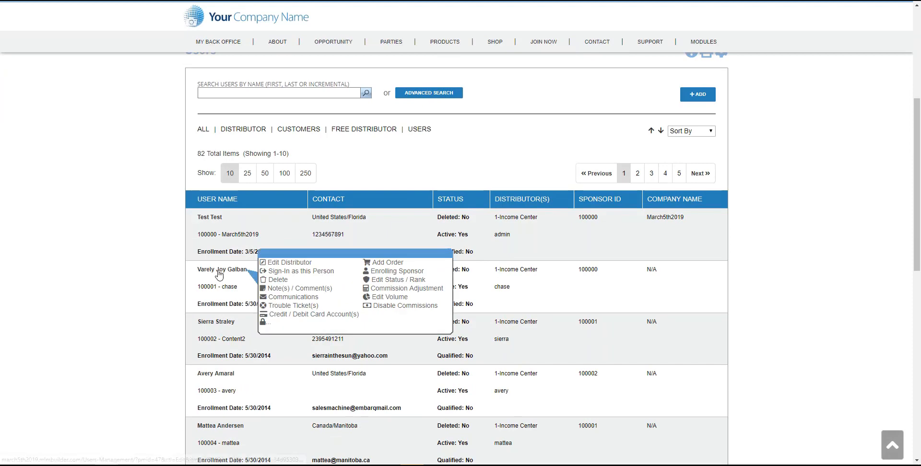
{"action": "left_click", "coordinate": [385, 280]}
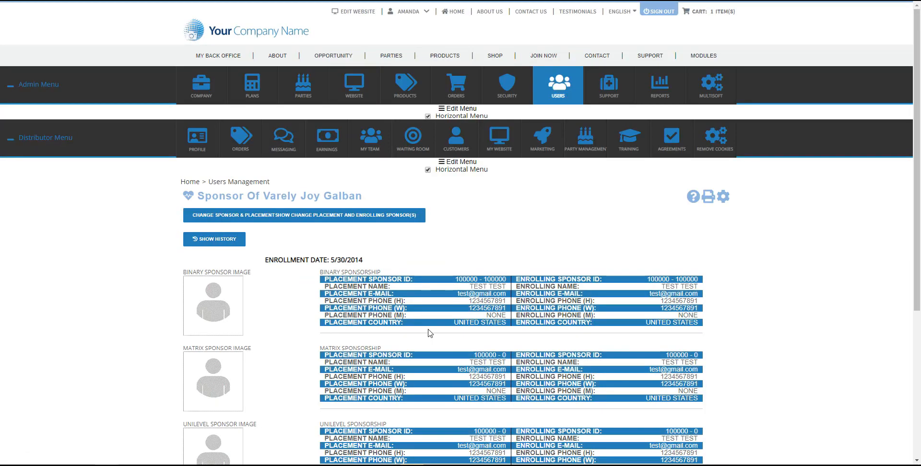
{"action": "left_click", "coordinate": [311, 217]}
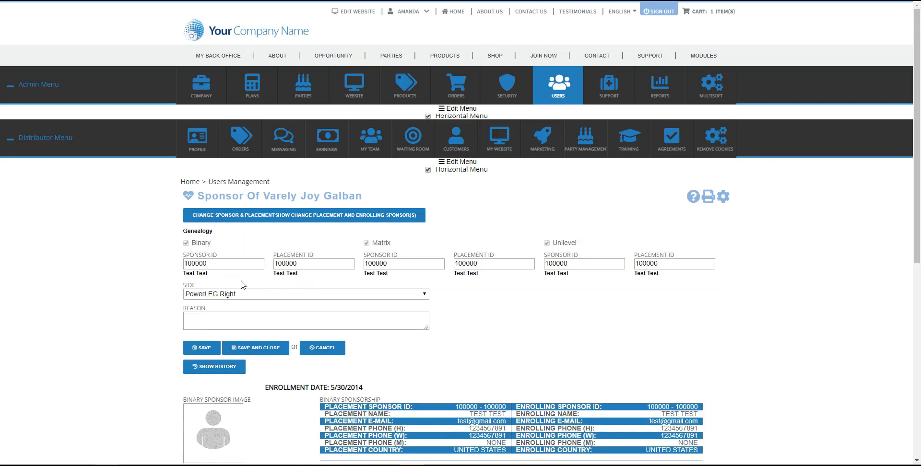
- Replace the binary Sponsor ID with the ID of one of this distributor's own first-level downline members
{"action": "left_click_drag", "start_coordinate": [211, 264], "coordinate": [183, 271]}
{"action": "type", "text": "000"}
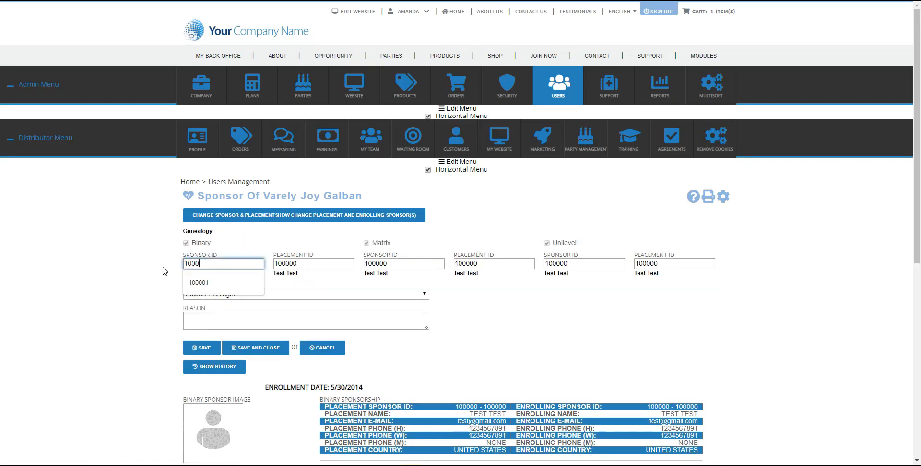
{"action": "type", "text": "16"}
{"action": "left_click", "coordinate": [254, 231]}
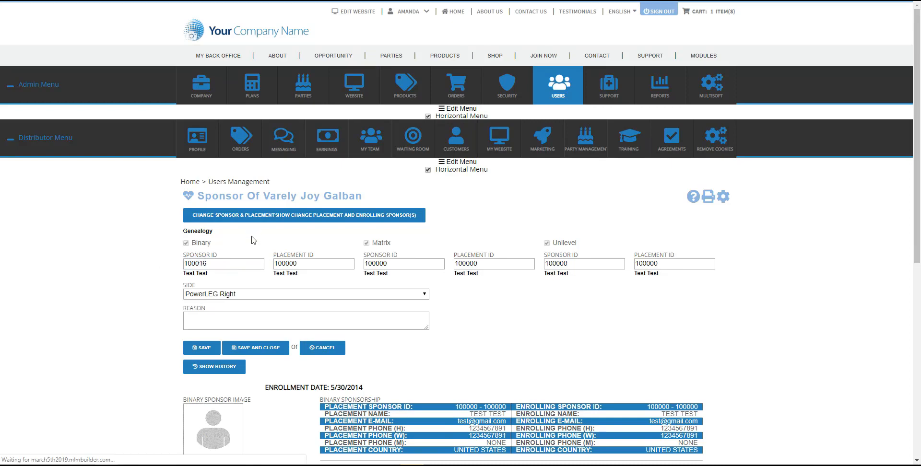
{"action": "left_click", "coordinate": [384, 263]}
{"action": "type", "text": "1000"}
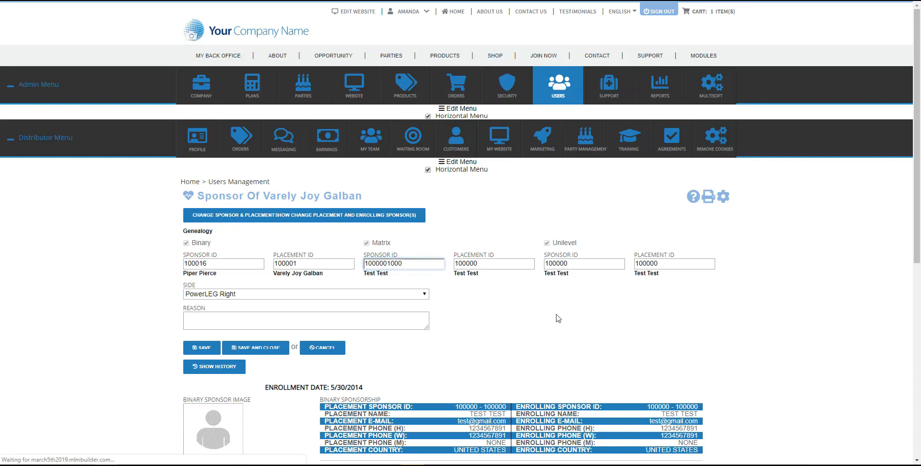
{"action": "left_click", "coordinate": [558, 319]}
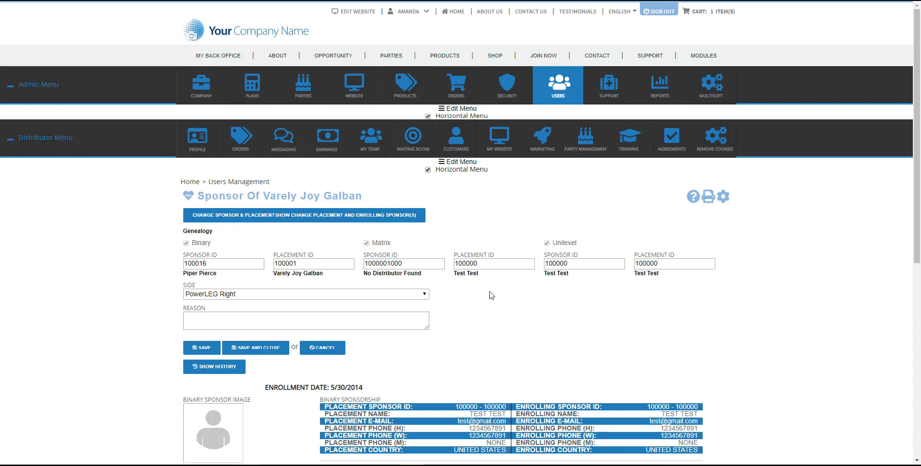
{"action": "left_click", "coordinate": [413, 264]}
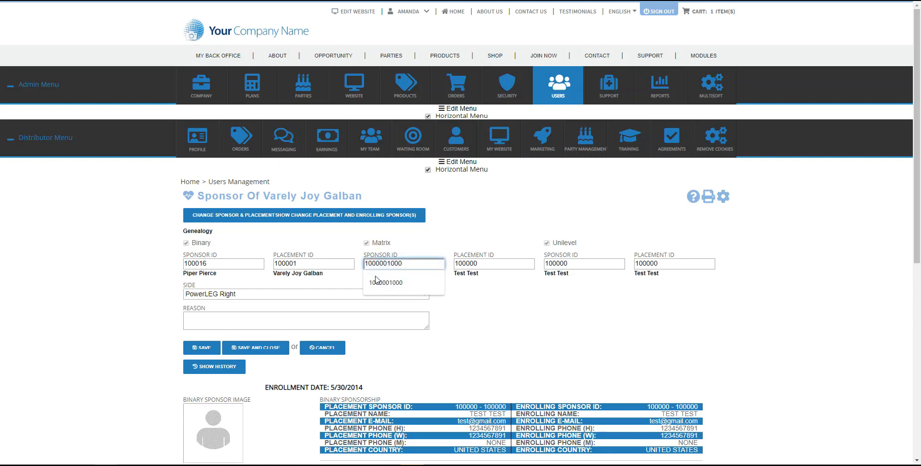
{"action": "left_click", "coordinate": [477, 298]}
- Replace the matrix Sponsor ID with the same downline member's ID used for the binary sponsor
{"action": "left_click_drag", "start_coordinate": [415, 265], "coordinate": [356, 269]}
{"action": "type", "text": "100"}
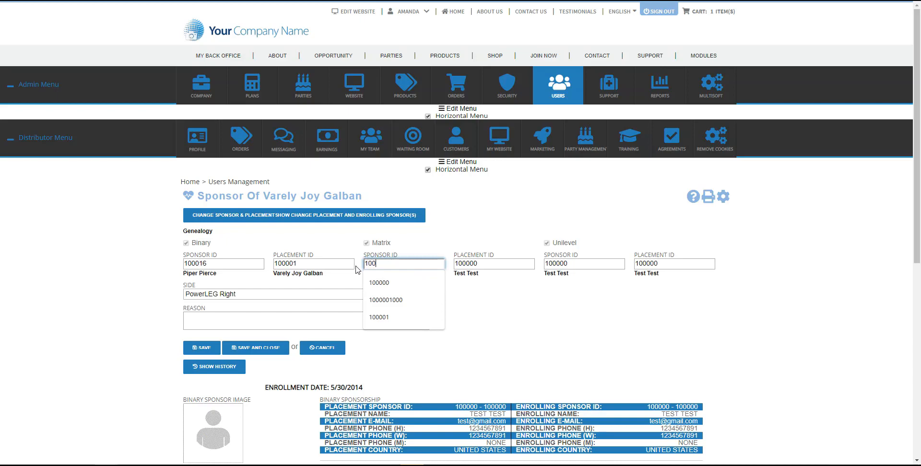
{"action": "type", "text": "016"}
{"action": "left_click", "coordinate": [496, 318]}
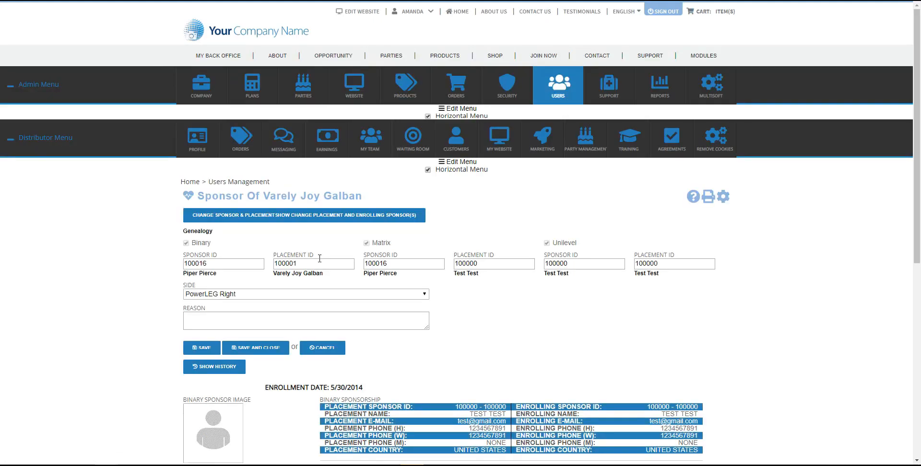
- Set the binary Placement ID to the same downline member's ID as the binary sponsor
{"action": "double_click", "coordinate": [320, 263]}
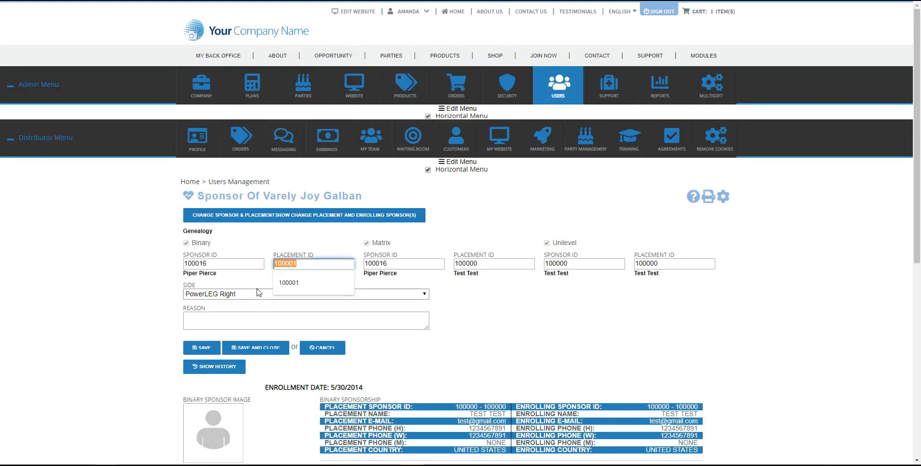
{"action": "type", "text": "100016"}
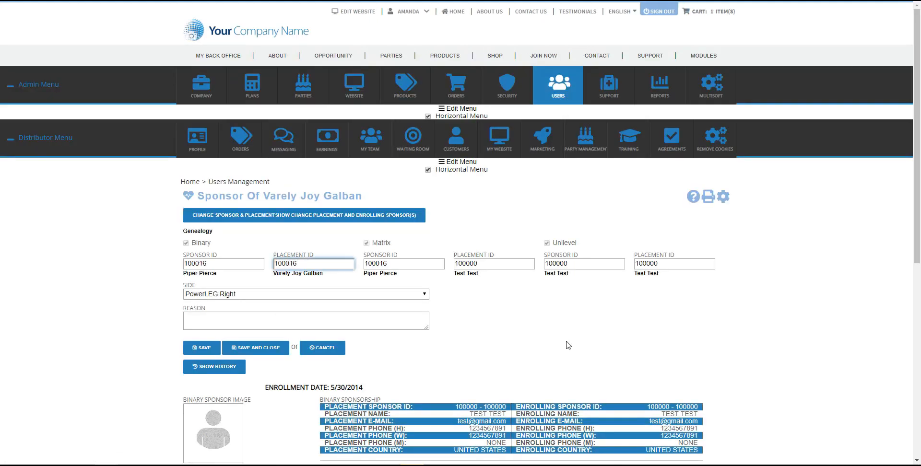
{"action": "left_click", "coordinate": [566, 342]}
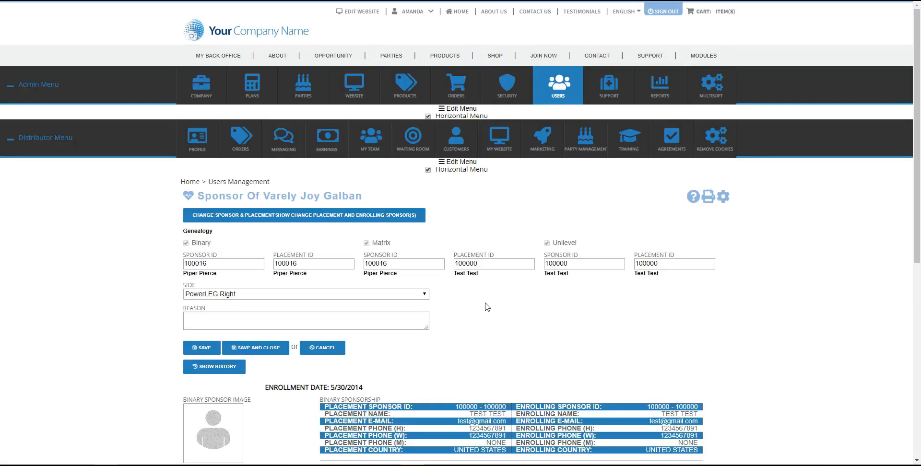
{"action": "left_click", "coordinate": [375, 265]}
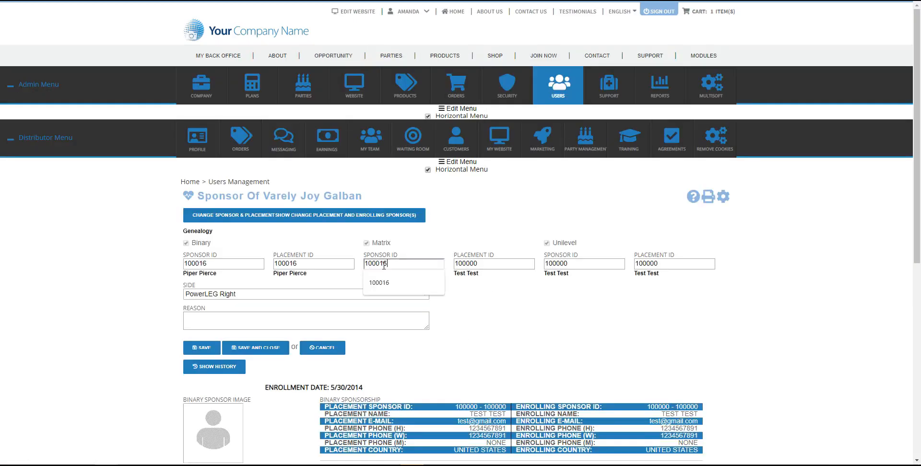
{"action": "double_click", "coordinate": [375, 265]}
{"action": "right_click", "coordinate": [375, 265]}
{"action": "left_click", "coordinate": [397, 299]}
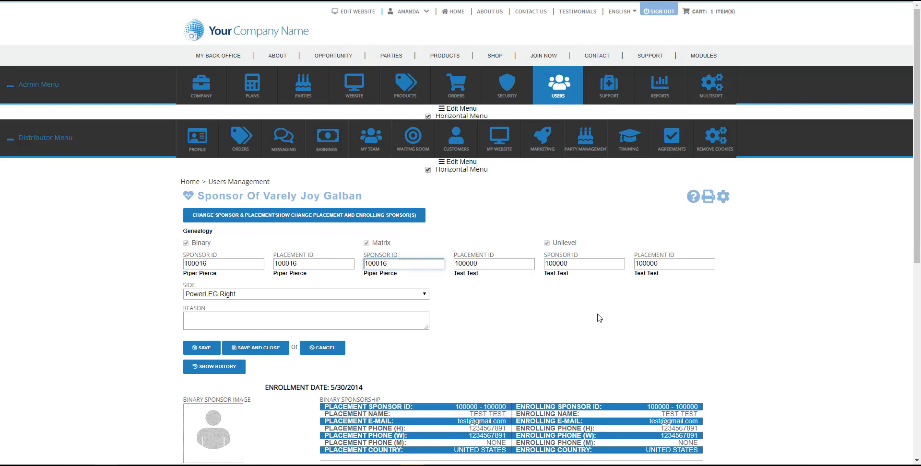
{"action": "key", "text": "Tab"}
{"action": "type", "text": "1000"}
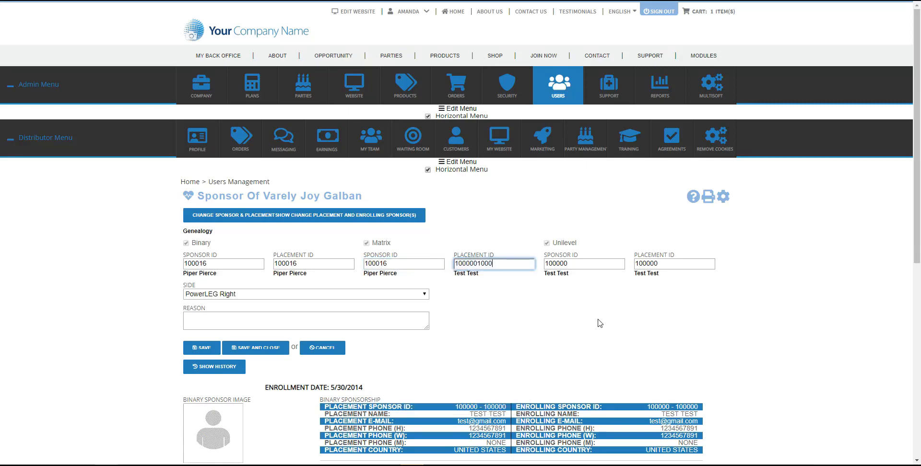
- Replace the matrix Placement ID with the downline member's ID copied from the matrix Sponsor ID
{"action": "left_click_drag", "start_coordinate": [502, 266], "coordinate": [451, 268]}
{"action": "key", "text": "BackSpace"}
{"action": "double_click", "coordinate": [386, 265]}
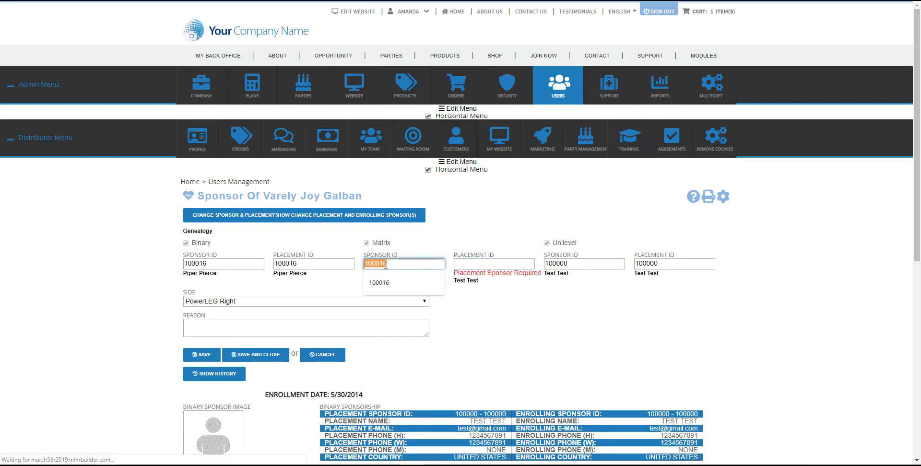
{"action": "right_click", "coordinate": [386, 265]}
{"action": "left_click", "coordinate": [397, 300]}
{"action": "left_click", "coordinate": [578, 322]}
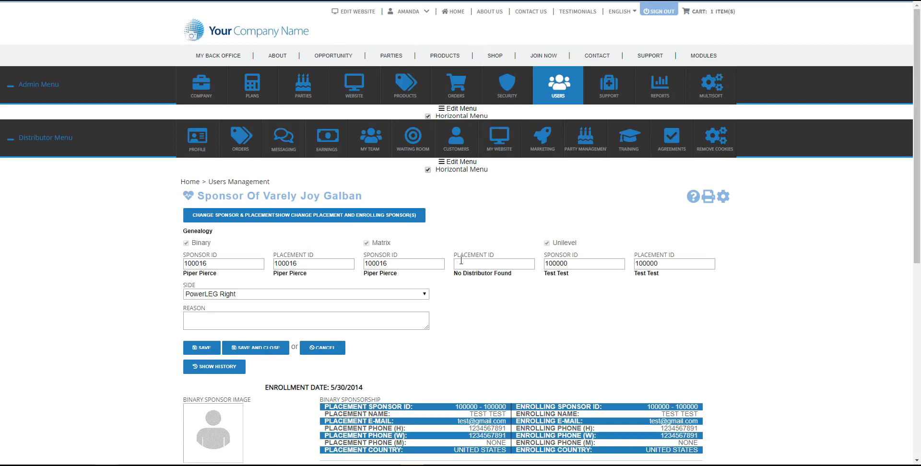
{"action": "left_click", "coordinate": [461, 261]}
{"action": "key", "text": "ctrl+v"}
{"action": "left_click", "coordinate": [482, 313]}
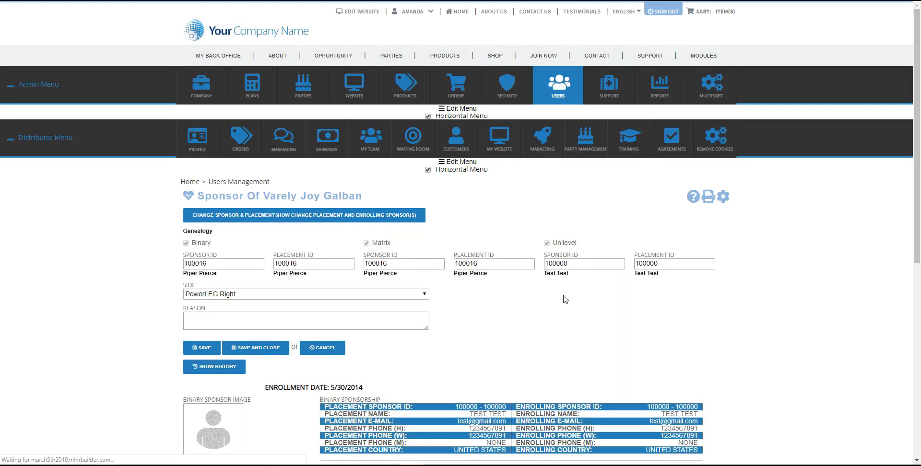
- Fill the unilevel Sponsor ID and Placement ID with the copied downline member's ID
{"action": "key", "text": "ctrl+v"}
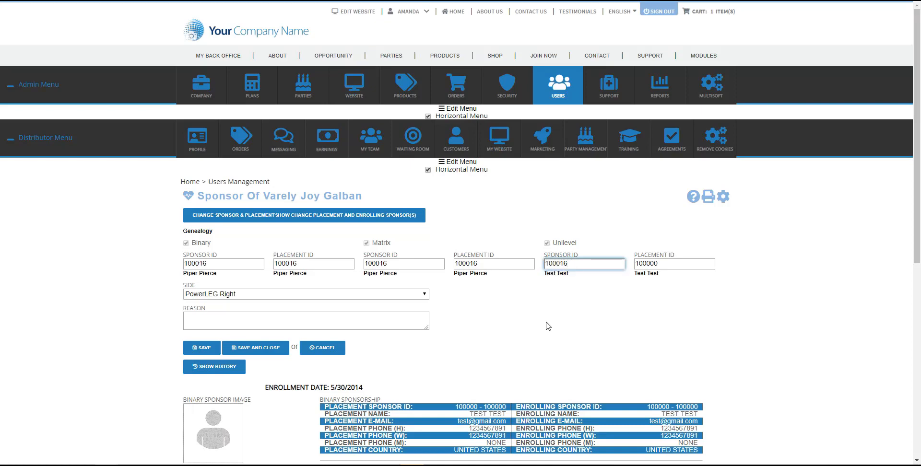
{"action": "left_click", "coordinate": [549, 327]}
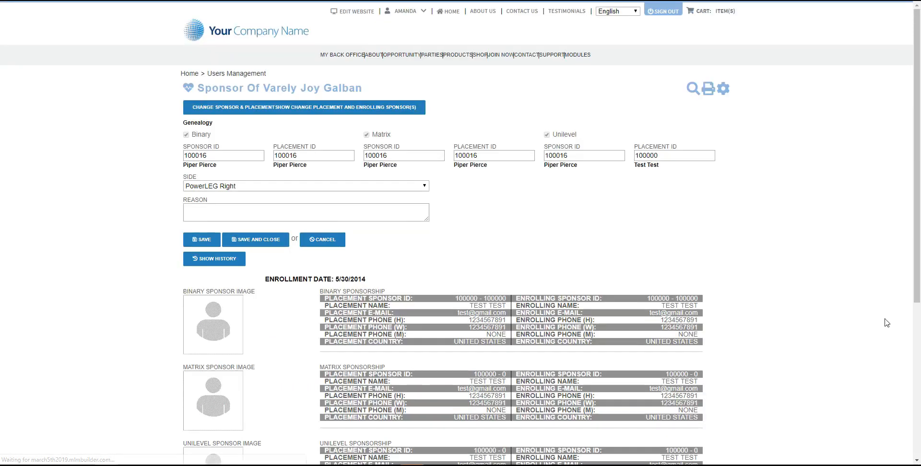
{"action": "key", "text": "ctrl+v"}
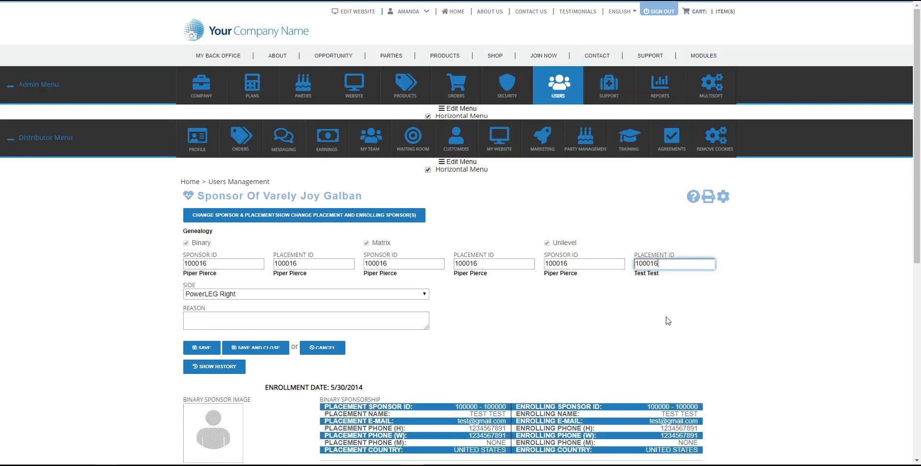
{"action": "left_click", "coordinate": [672, 322]}
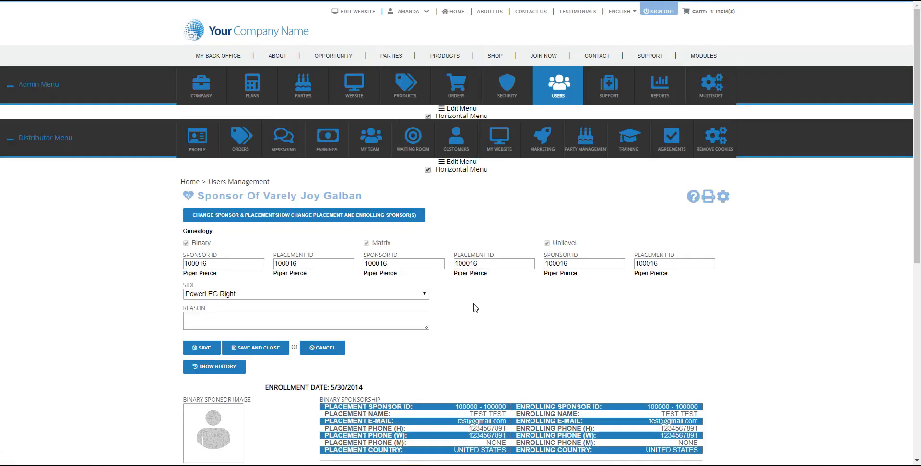
- Set the side to Auto Balance, give "training" followed by dots as the reason, then try to save the change and review the response
{"action": "left_click", "coordinate": [425, 294]}
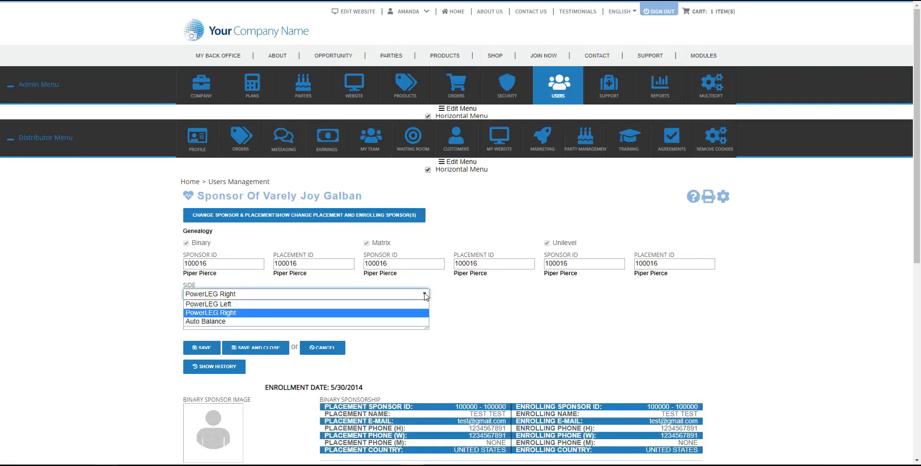
{"action": "left_click", "coordinate": [422, 321]}
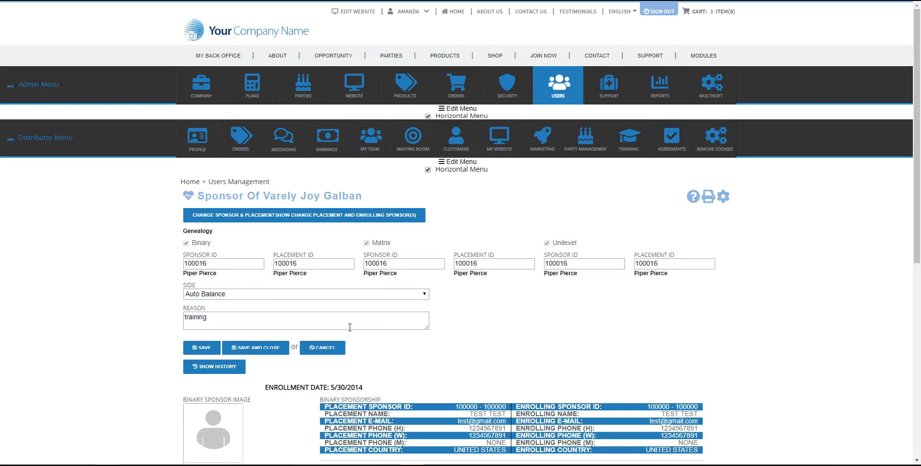
{"action": "type", "text": "......................................"}
{"action": "left_click", "coordinate": [202, 348]}
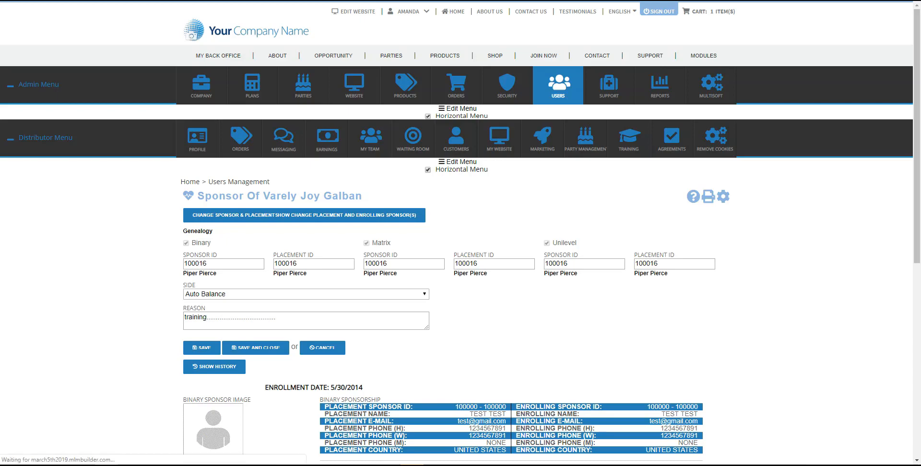
{"action": "scroll", "coordinate": [658, 292], "scroll_direction": "down", "scroll_amount": 1}
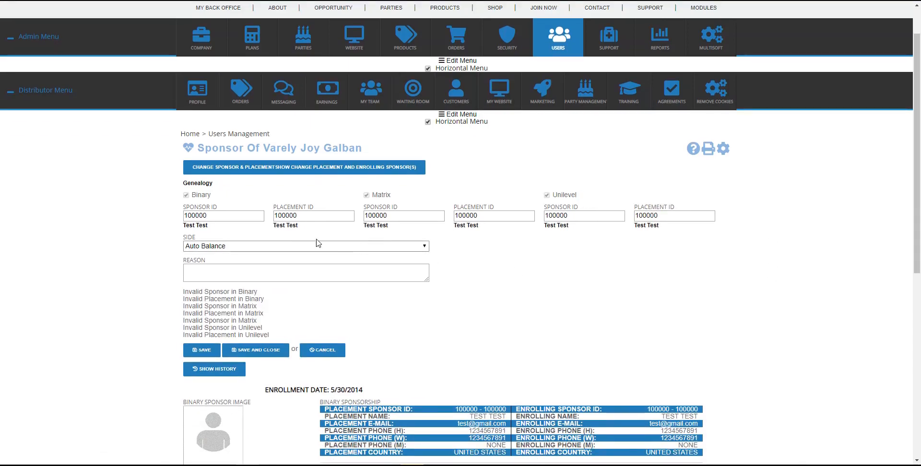
{"action": "scroll", "coordinate": [577, 268], "scroll_direction": "down", "scroll_amount": 2}
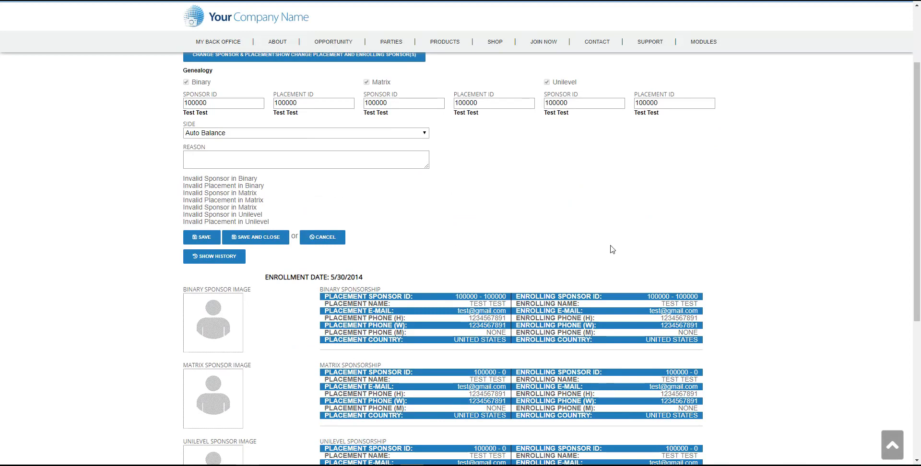
- Return to the Users list and open the status and rank editor for the distributor in the second row
{"action": "scroll", "coordinate": [613, 249], "scroll_direction": "up", "scroll_amount": 3}
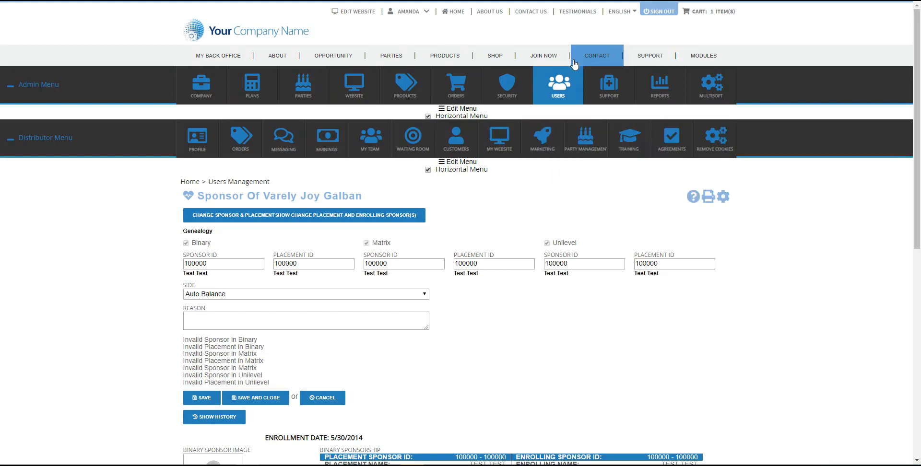
{"action": "mouse_move", "coordinate": [558, 86]}
{"action": "left_click", "coordinate": [562, 117]}
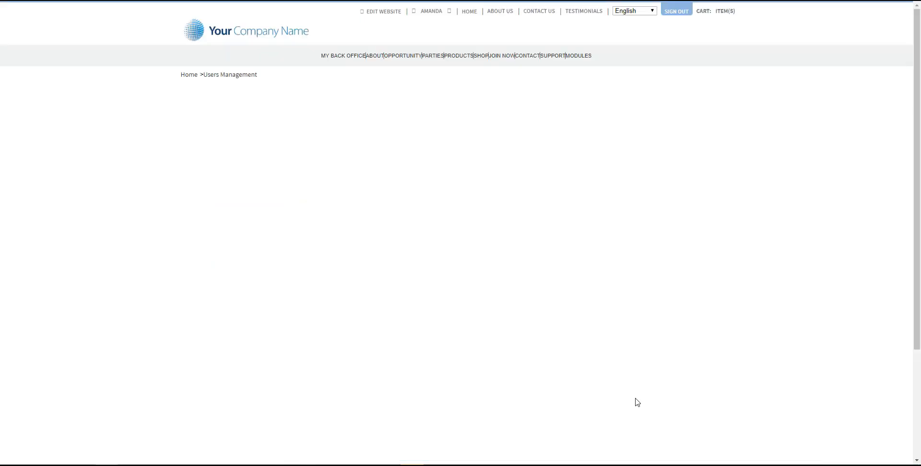
{"action": "scroll", "coordinate": [579, 420], "scroll_direction": "down", "scroll_amount": 3}
{"action": "scroll", "coordinate": [579, 420], "scroll_direction": "down", "scroll_amount": 3}
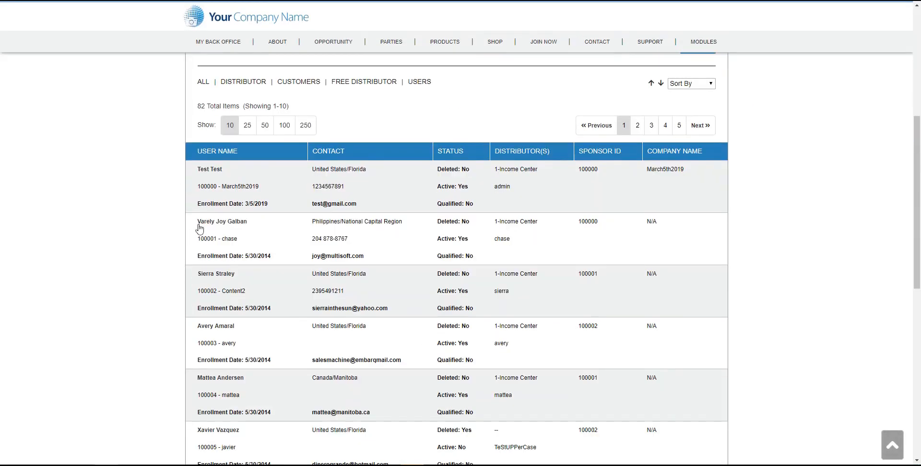
{"action": "mouse_move", "coordinate": [199, 225]}
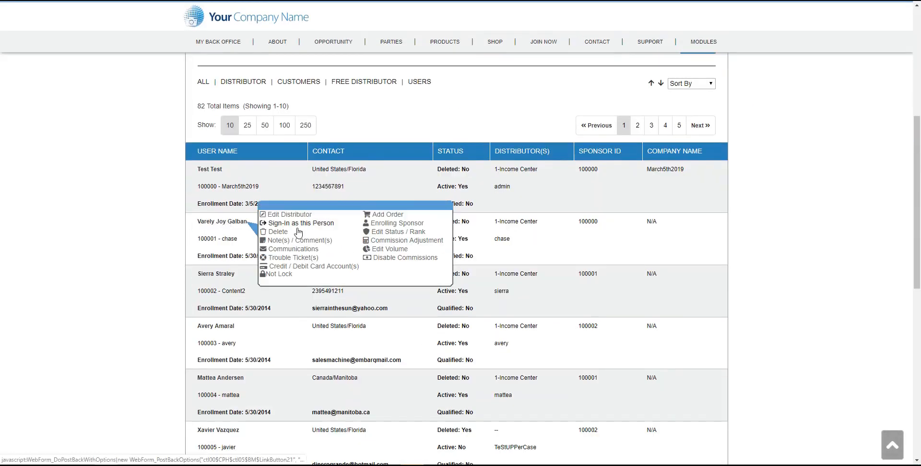
{"action": "left_click", "coordinate": [413, 235]}
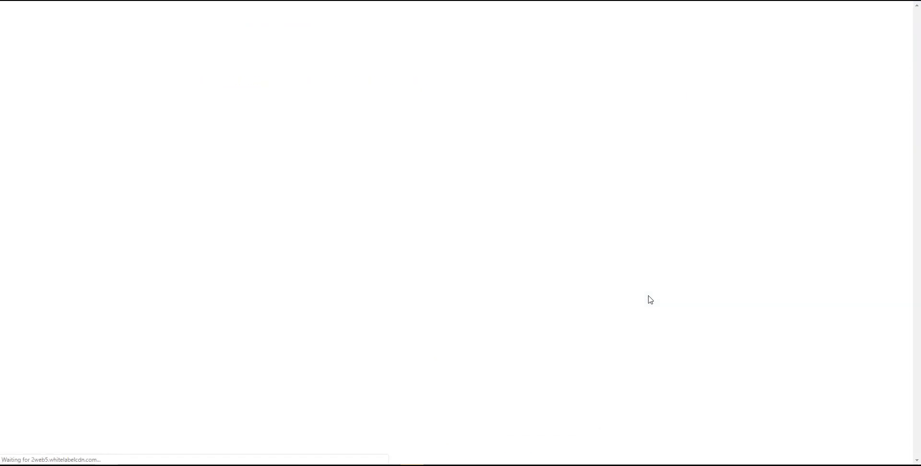
{"action": "scroll", "coordinate": [480, 275], "scroll_direction": "down", "scroll_amount": 3}
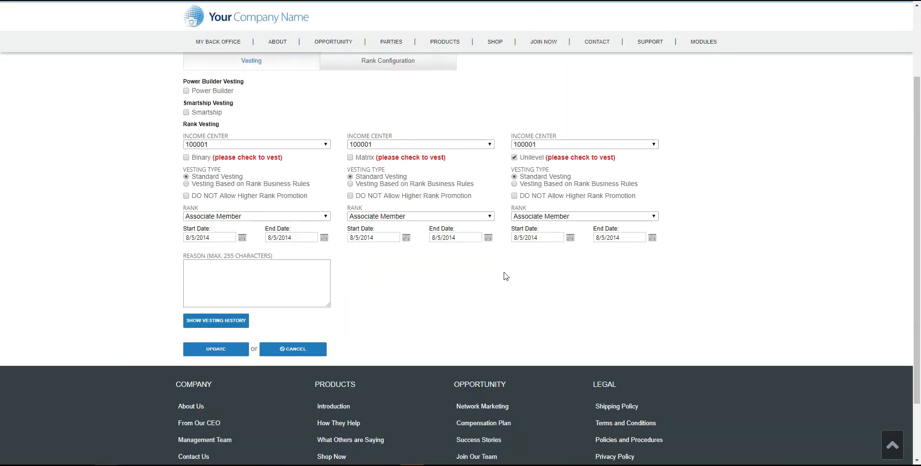
- Enable Binary and Matrix rank vesting, and set the Unilevel vesting rank to Teal Level (110)
{"action": "left_click", "coordinate": [186, 158]}
{"action": "left_click", "coordinate": [350, 158]}
{"action": "left_click", "coordinate": [655, 217]}
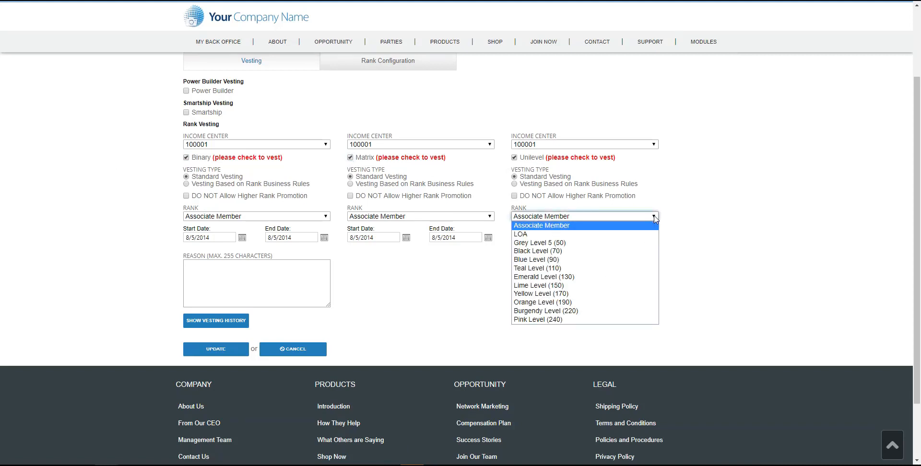
{"action": "left_click", "coordinate": [650, 269]}
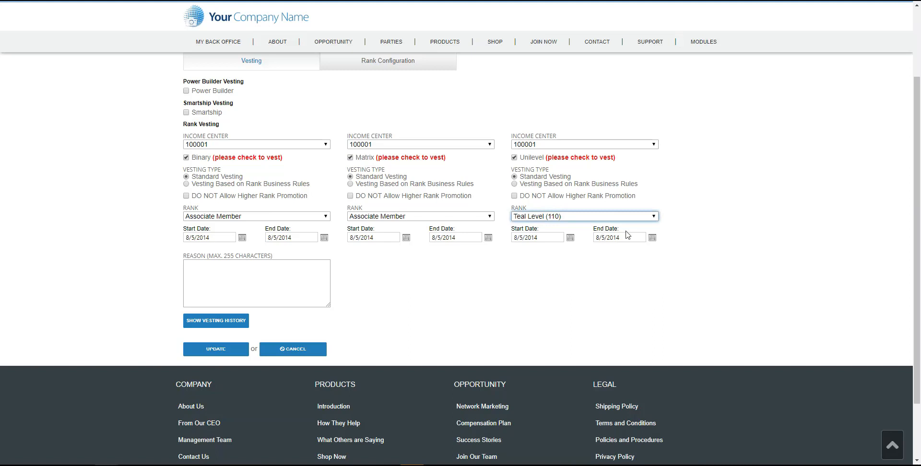
- Set the Unilevel vesting end date to 1/23/2025
{"action": "left_click", "coordinate": [652, 237]}
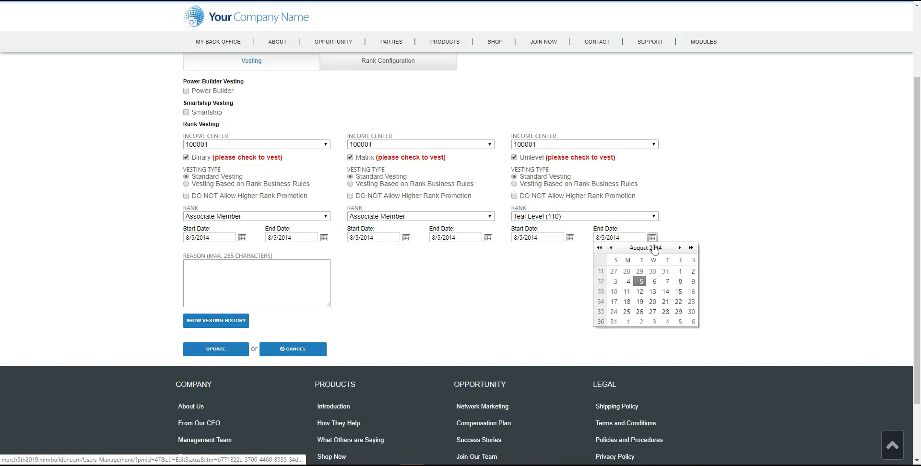
{"action": "left_click", "coordinate": [680, 248]}
{"action": "left_click", "coordinate": [679, 248]}
{"action": "left_click", "coordinate": [680, 247]}
{"action": "left_click", "coordinate": [680, 248]}
{"action": "left_click", "coordinate": [680, 247]}
{"action": "left_click", "coordinate": [679, 248]}
{"action": "left_click", "coordinate": [680, 247]}
{"action": "left_click", "coordinate": [680, 247]}
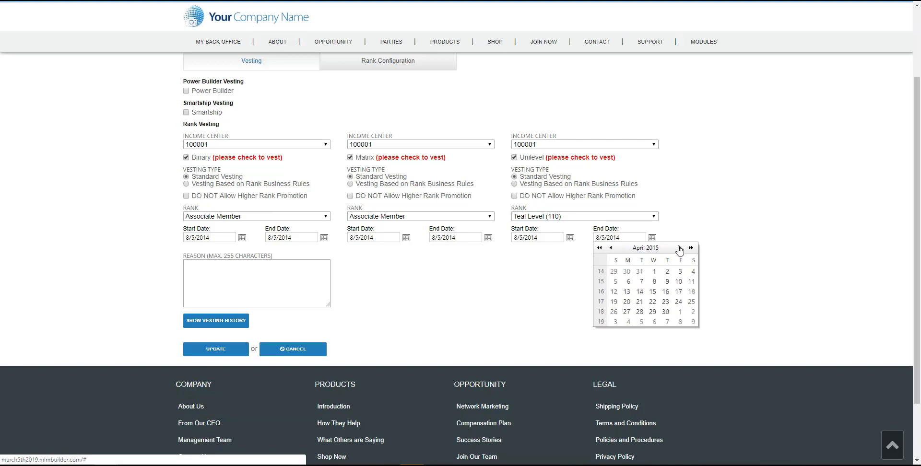
{"action": "left_click", "coordinate": [679, 248]}
{"action": "left_click", "coordinate": [680, 247]}
{"action": "left_click", "coordinate": [679, 247]}
{"action": "left_click", "coordinate": [680, 248]}
{"action": "left_click", "coordinate": [680, 248]}
{"action": "left_click", "coordinate": [680, 247]}
{"action": "left_click", "coordinate": [691, 248]}
{"action": "double_click", "coordinate": [691, 248]}
{"action": "double_click", "coordinate": [691, 247]}
{"action": "left_click", "coordinate": [691, 248]}
{"action": "double_click", "coordinate": [691, 248]}
{"action": "left_click", "coordinate": [691, 248]}
{"action": "double_click", "coordinate": [691, 248]}
{"action": "left_click", "coordinate": [691, 248]}
{"action": "double_click", "coordinate": [691, 248]}
{"action": "left_click", "coordinate": [691, 247]}
{"action": "double_click", "coordinate": [691, 248]}
{"action": "left_click", "coordinate": [691, 248]}
{"action": "double_click", "coordinate": [691, 248]}
{"action": "left_click", "coordinate": [691, 248]}
{"action": "double_click", "coordinate": [691, 247]}
{"action": "left_click", "coordinate": [692, 248]}
{"action": "double_click", "coordinate": [691, 248]}
{"action": "double_click", "coordinate": [691, 248]}
{"action": "left_click", "coordinate": [691, 247]}
{"action": "double_click", "coordinate": [691, 248]}
{"action": "double_click", "coordinate": [691, 247]}
{"action": "double_click", "coordinate": [691, 247]}
{"action": "double_click", "coordinate": [691, 248]}
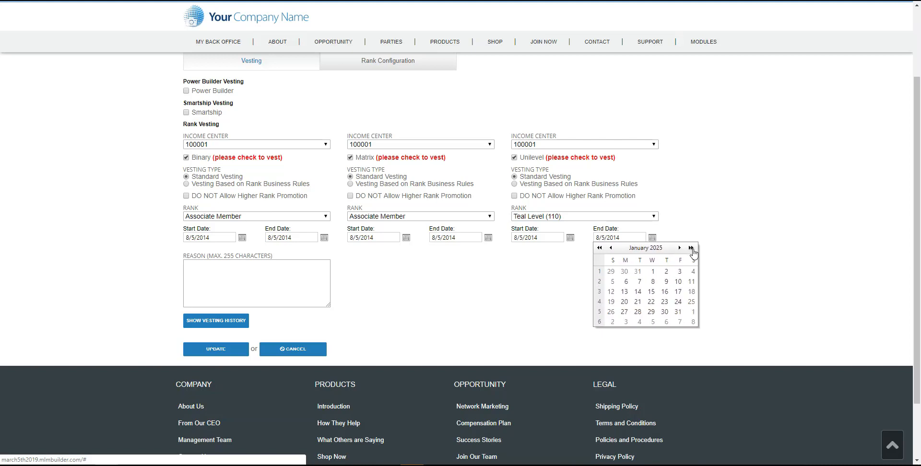
{"action": "left_click", "coordinate": [665, 302]}
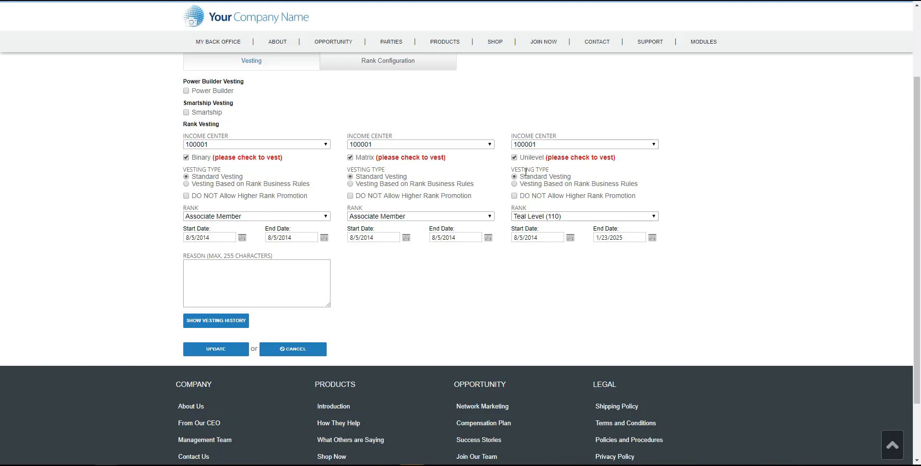
- Disable Matrix and Binary rank vesting, and give "this is for testing" followed by dots as the reason
{"action": "left_click", "coordinate": [351, 158]}
{"action": "left_click", "coordinate": [186, 157]}
{"action": "scroll", "coordinate": [470, 296], "scroll_direction": "up", "scroll_amount": 3}
{"action": "scroll", "coordinate": [228, 318], "scroll_direction": "down", "scroll_amount": 5}
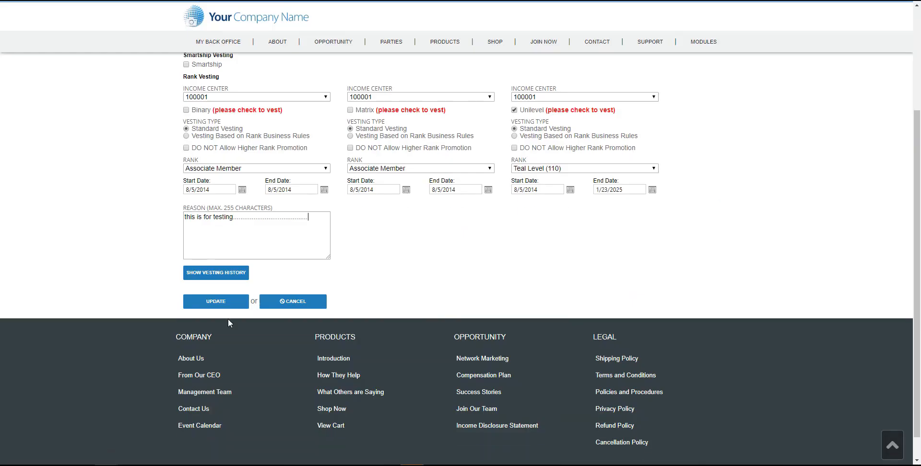
- Show the vesting history, review its past rank changes, and submit the vesting update
{"action": "left_click", "coordinate": [223, 273]}
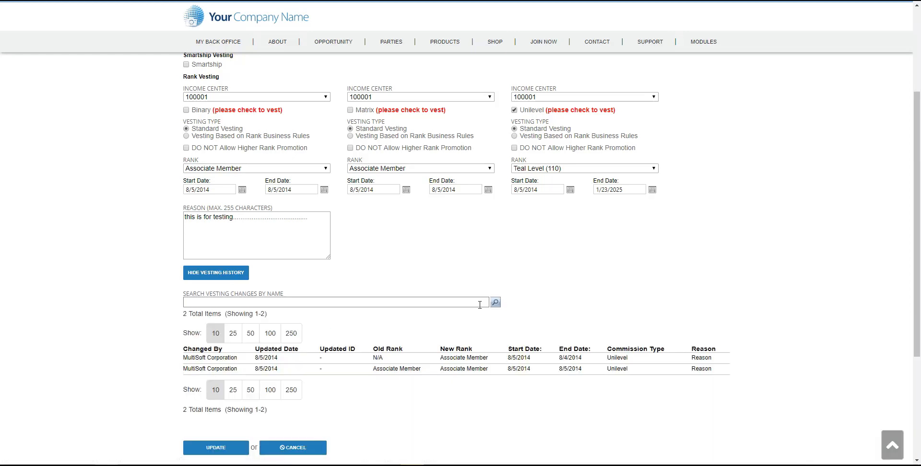
{"action": "scroll", "coordinate": [604, 331], "scroll_direction": "down", "scroll_amount": 2}
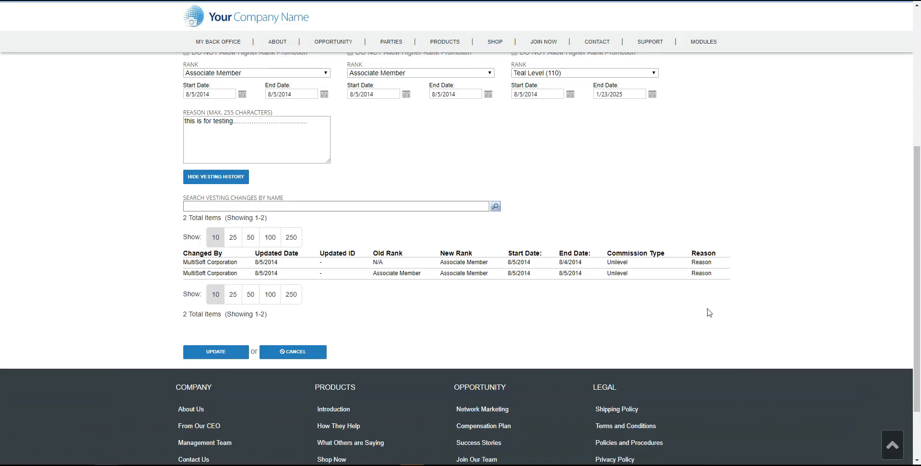
{"action": "scroll", "coordinate": [710, 325], "scroll_direction": "up", "scroll_amount": 3}
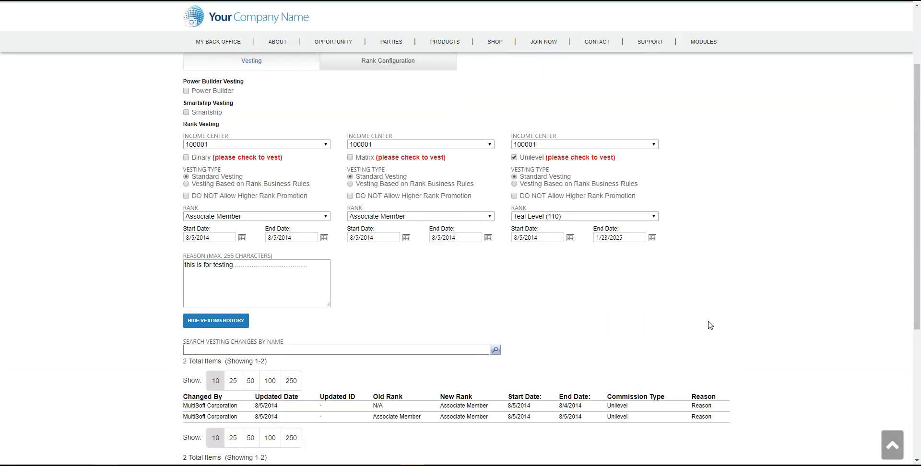
{"action": "scroll", "coordinate": [552, 411], "scroll_direction": "down", "scroll_amount": 2}
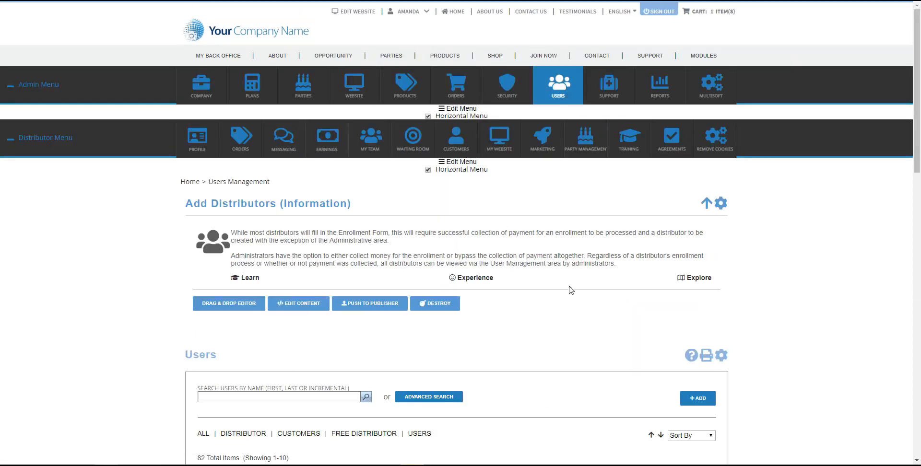
- Reopen the same distributor's status and rank editor from the Users list and check the saved Unilevel vesting settings
{"action": "scroll", "coordinate": [571, 290], "scroll_direction": "down", "scroll_amount": 6}
{"action": "scroll", "coordinate": [571, 290], "scroll_direction": "down", "scroll_amount": 1}
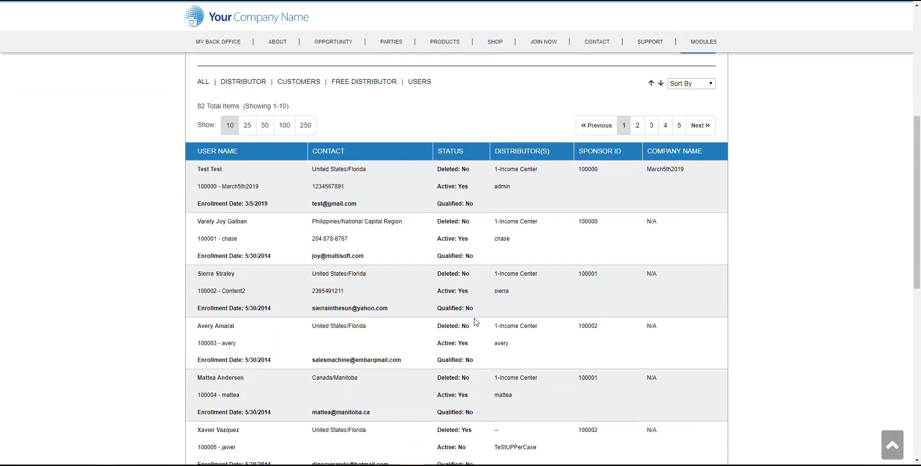
{"action": "scroll", "coordinate": [476, 322], "scroll_direction": "down", "scroll_amount": 1}
{"action": "mouse_move", "coordinate": [240, 176]}
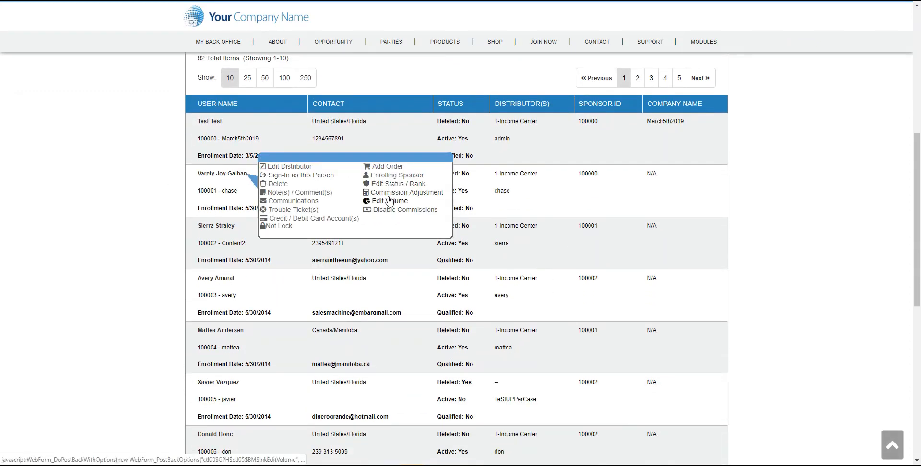
{"action": "left_click", "coordinate": [398, 185]}
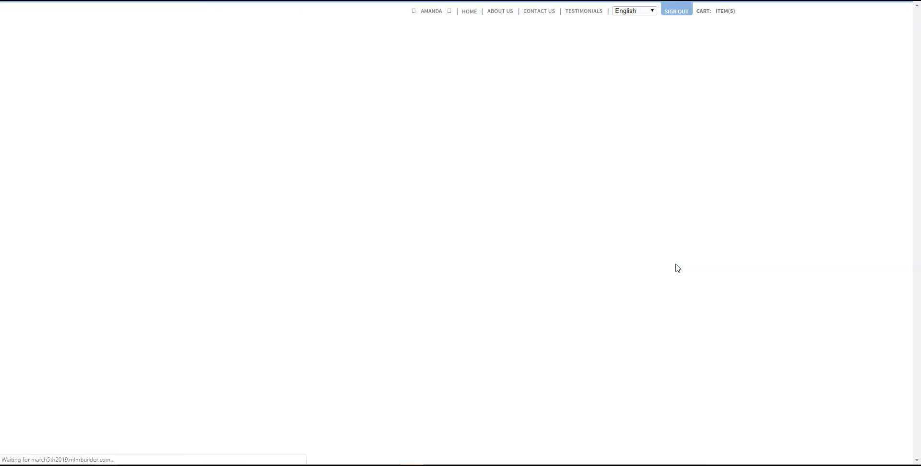
{"action": "scroll", "coordinate": [678, 269], "scroll_direction": "down", "scroll_amount": 5}
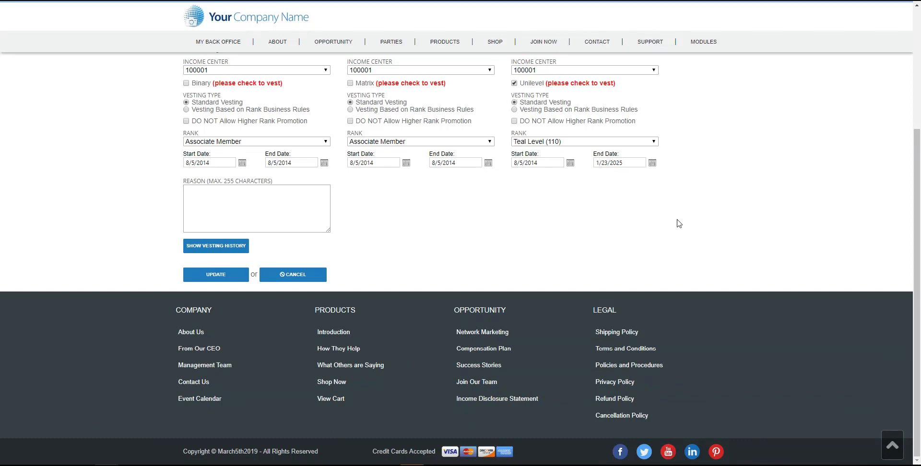
{"action": "scroll", "coordinate": [706, 242], "scroll_direction": "up", "scroll_amount": 1}
{"action": "scroll", "coordinate": [704, 254], "scroll_direction": "up", "scroll_amount": 3}
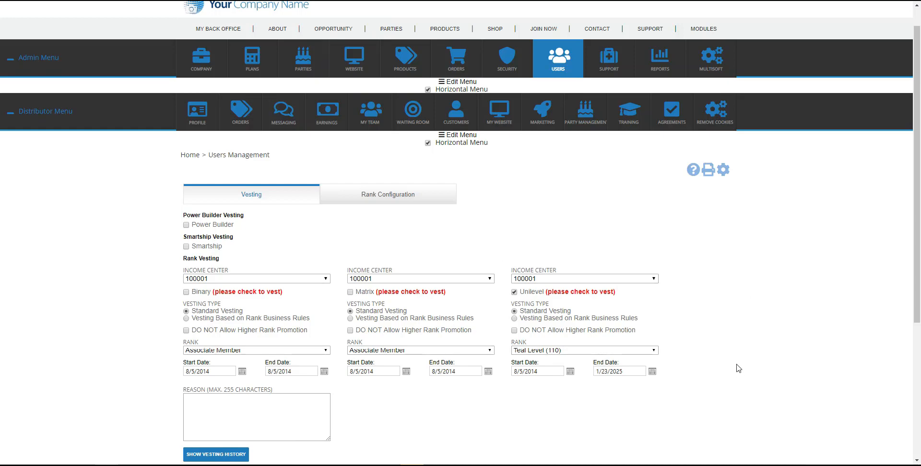
{"action": "scroll", "coordinate": [668, 353], "scroll_direction": "down", "scroll_amount": 3}
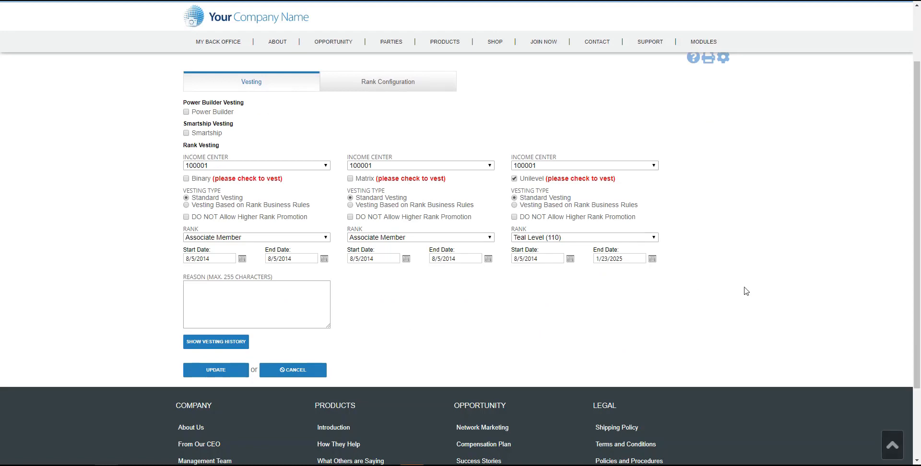
{"action": "scroll", "coordinate": [746, 292], "scroll_direction": "up", "scroll_amount": 4}
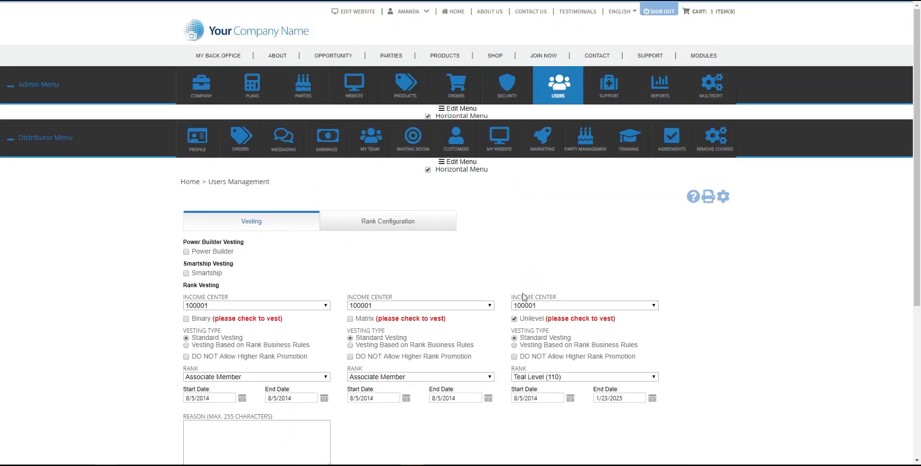
- Open the plan's Calculate & Review page for commissions
{"action": "mouse_move", "coordinate": [209, 87]}
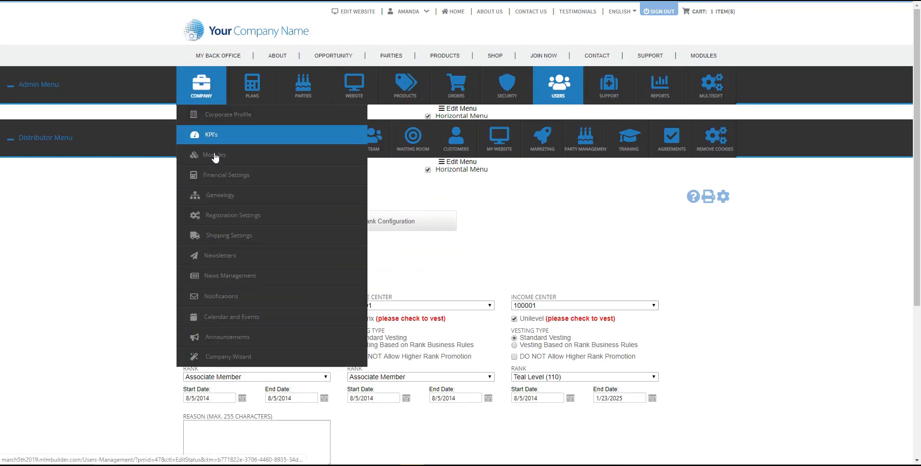
{"action": "mouse_move", "coordinate": [211, 244]}
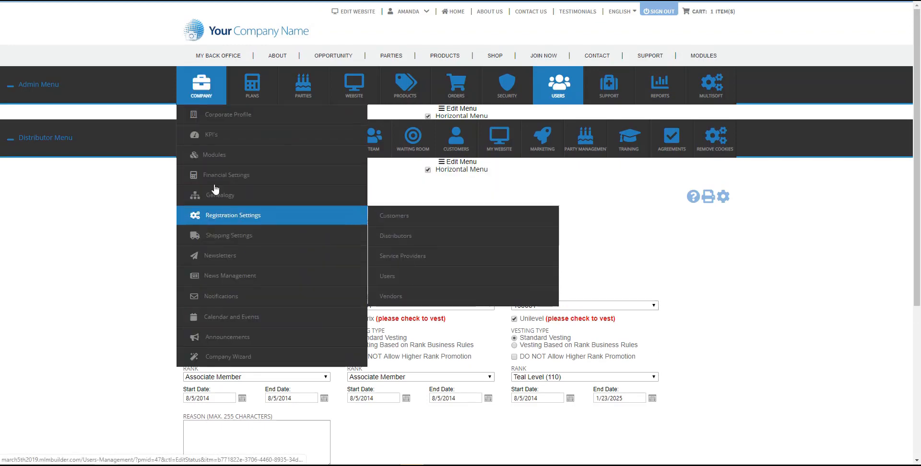
{"action": "mouse_move", "coordinate": [252, 89]}
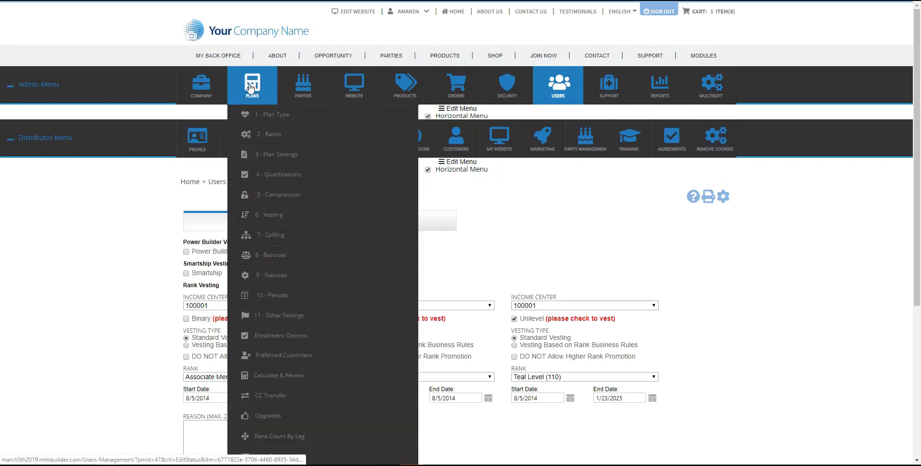
{"action": "left_click", "coordinate": [269, 375]}
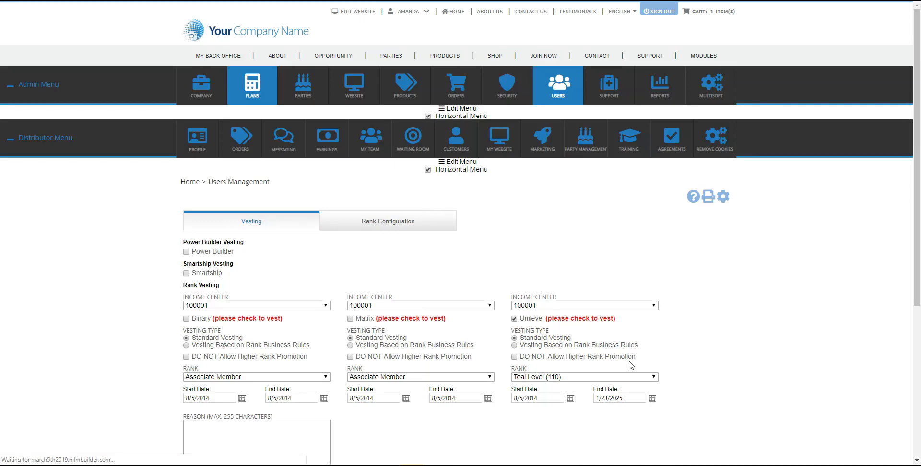
{"action": "mouse_move", "coordinate": [240, 73]}
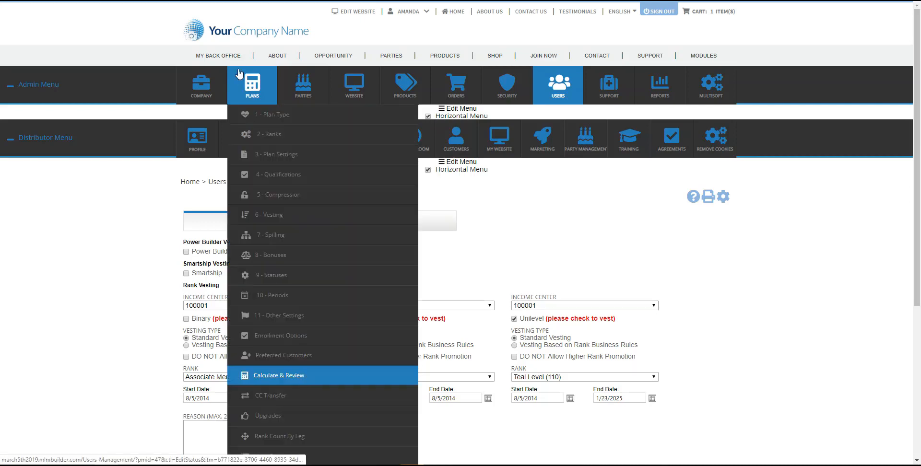
{"action": "left_click", "coordinate": [319, 384]}
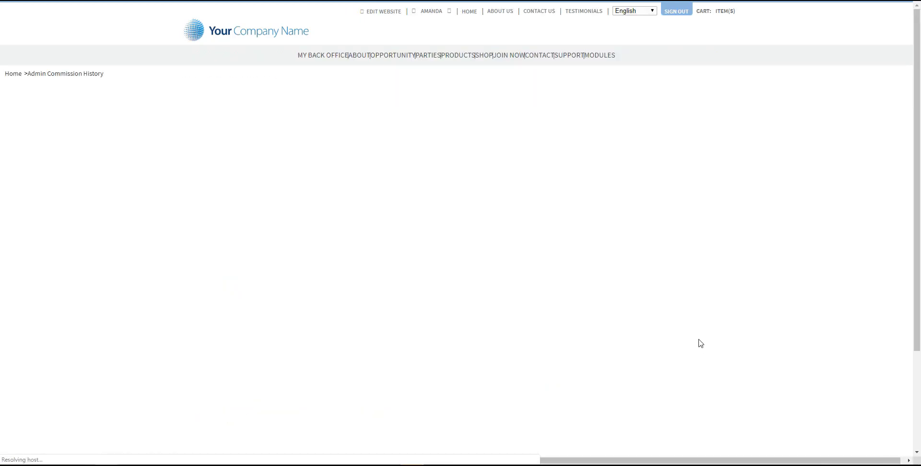
- Calculate the Unilevel commissions for the open period
{"action": "scroll", "coordinate": [698, 344], "scroll_direction": "down", "scroll_amount": 3}
{"action": "left_click", "coordinate": [592, 231]}
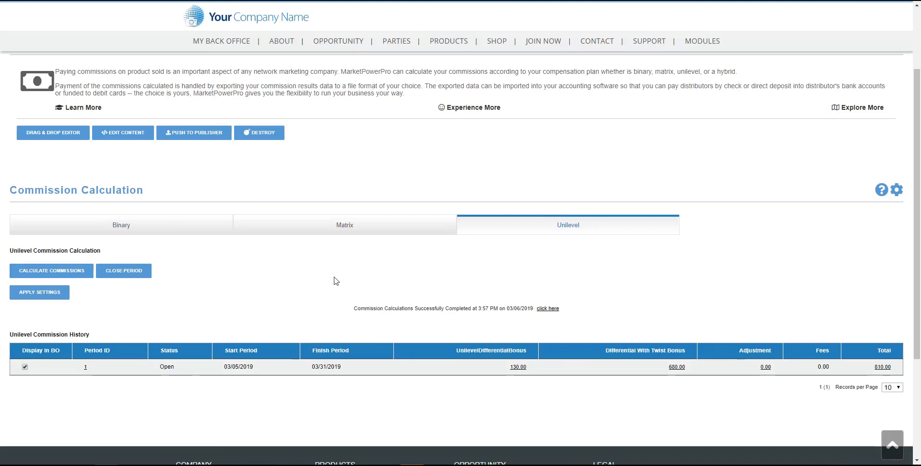
{"action": "left_click", "coordinate": [82, 272]}
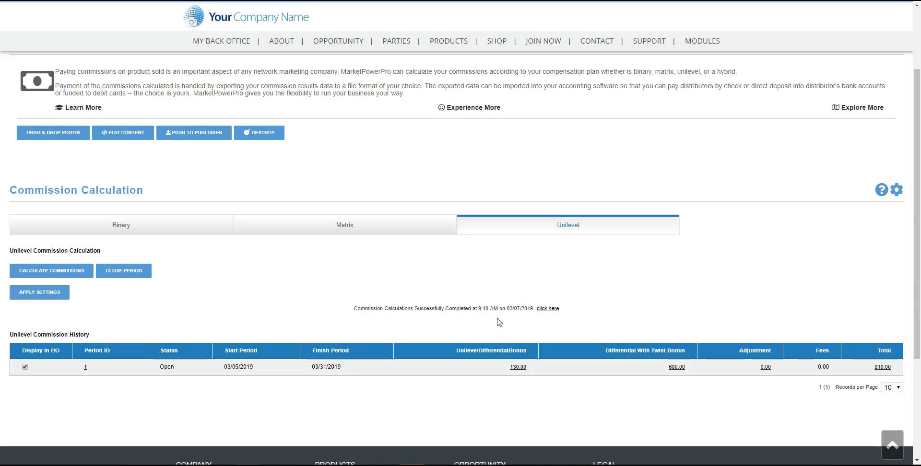
- Open the period's Unilevel commission data and search by the vested distributor's ID, including income centers that have not earned any commissions
{"action": "scroll", "coordinate": [499, 322], "scroll_direction": "down", "scroll_amount": 2}
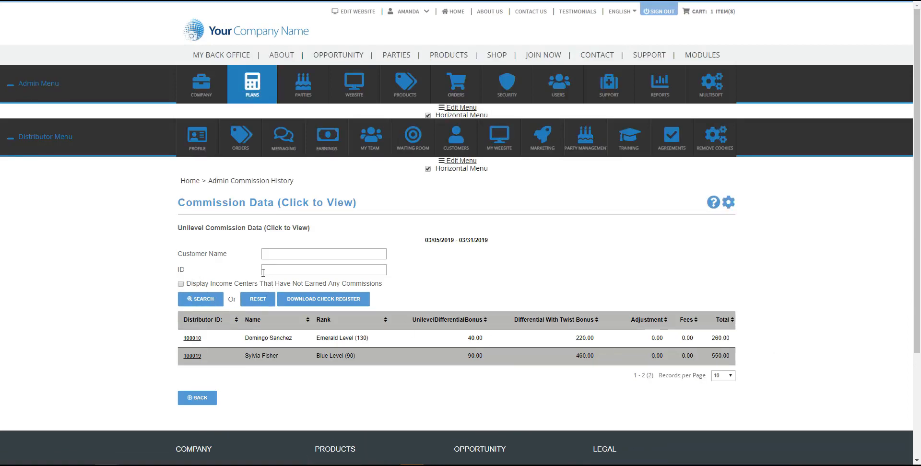
{"action": "left_click", "coordinate": [181, 283]}
{"action": "left_click", "coordinate": [285, 270]}
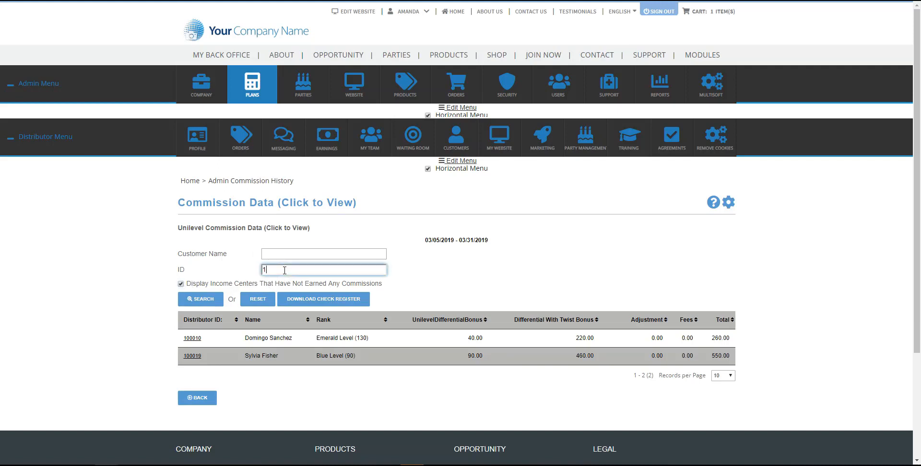
{"action": "type", "text": "100001"}
{"action": "left_click", "coordinate": [199, 299]}
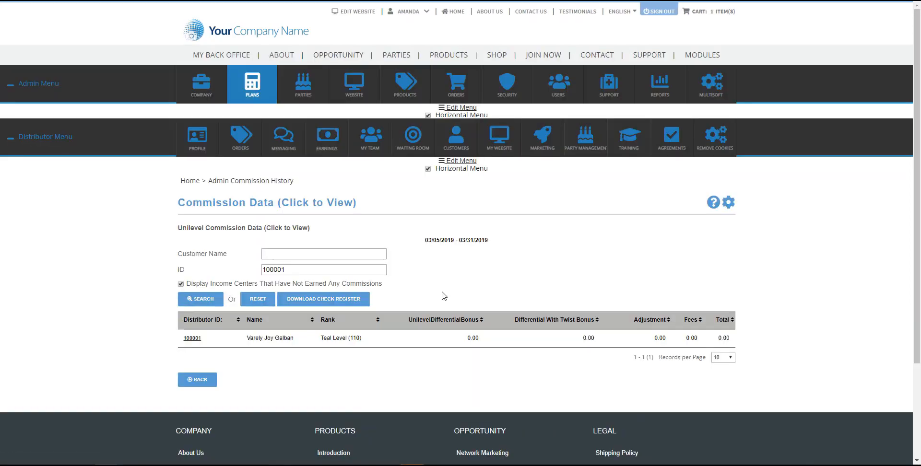
- Check the distributor's rank in the commission data and reopen the same distributor's status and rank editor from the Users list
{"action": "left_click_drag", "start_coordinate": [321, 340], "coordinate": [348, 339]}
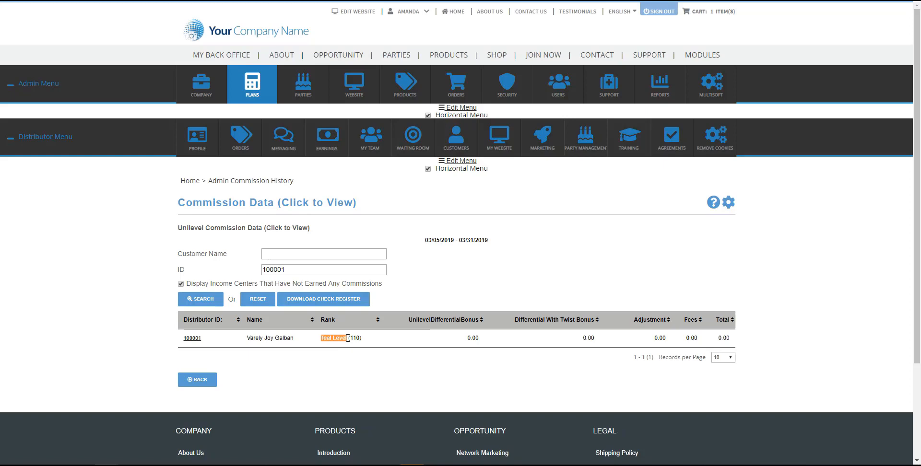
{"action": "left_click", "coordinate": [386, 366]}
{"action": "mouse_move", "coordinate": [559, 89]}
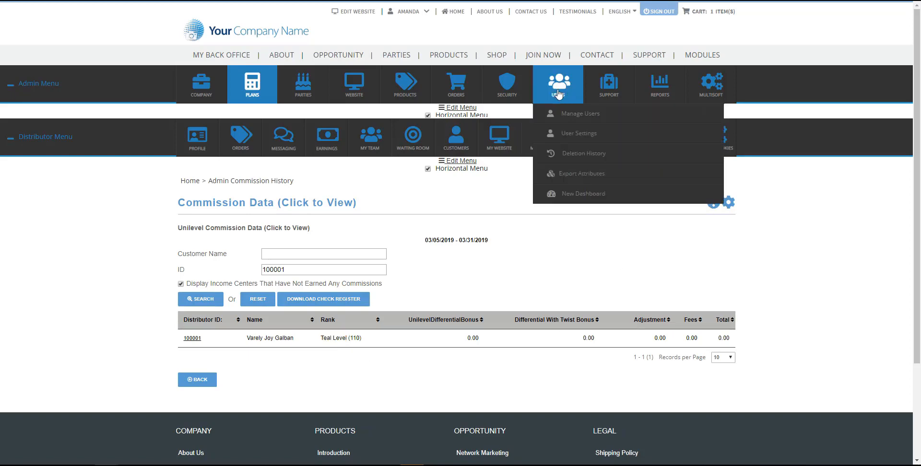
{"action": "left_click", "coordinate": [573, 114]}
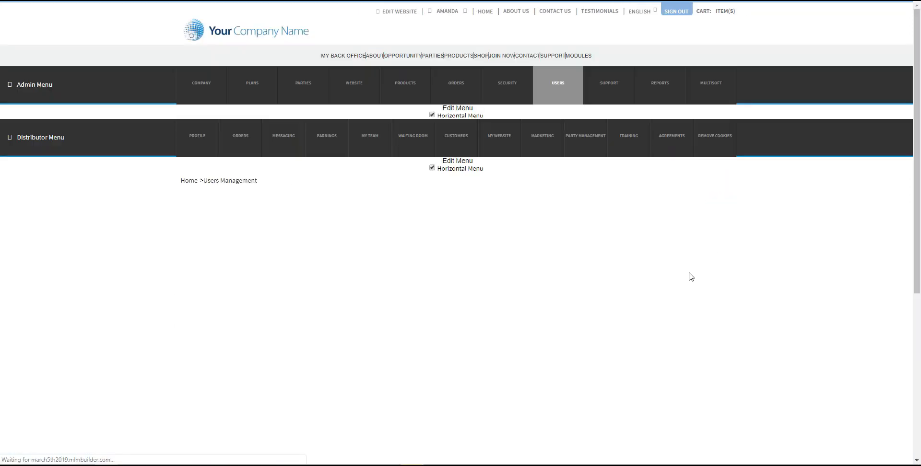
{"action": "scroll", "coordinate": [575, 289], "scroll_direction": "down", "scroll_amount": 4}
{"action": "scroll", "coordinate": [576, 290], "scroll_direction": "down", "scroll_amount": 4}
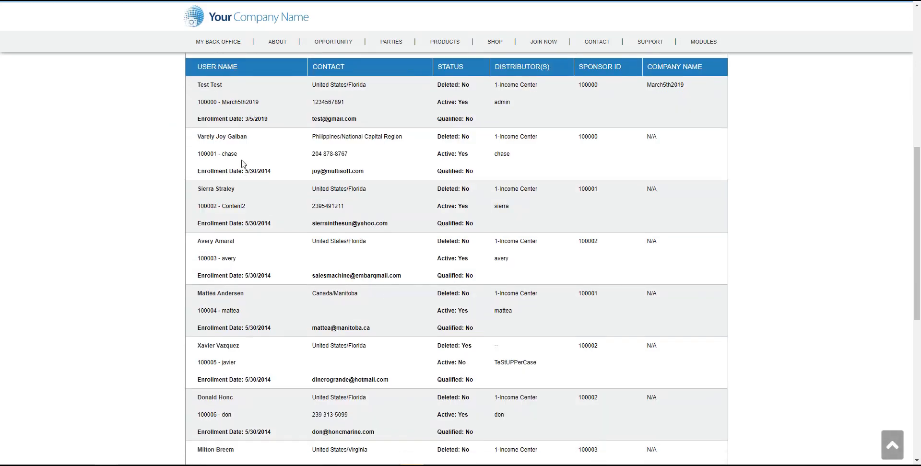
{"action": "mouse_move", "coordinate": [236, 143]}
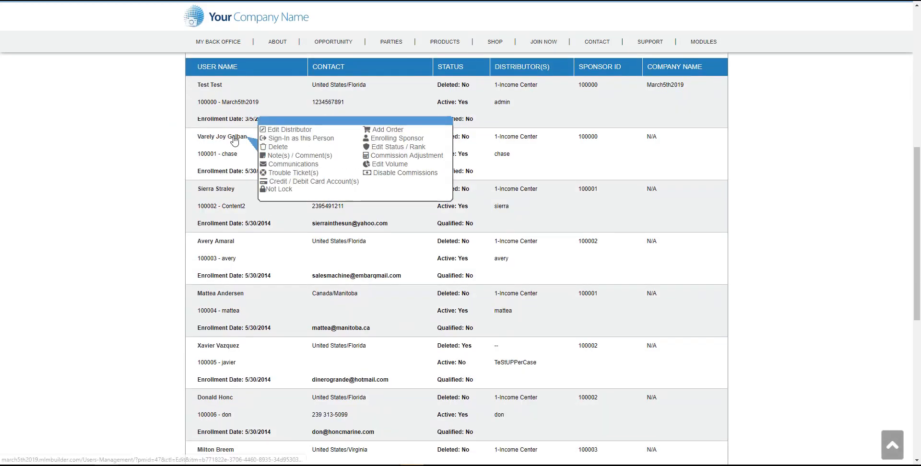
{"action": "left_click", "coordinate": [404, 148]}
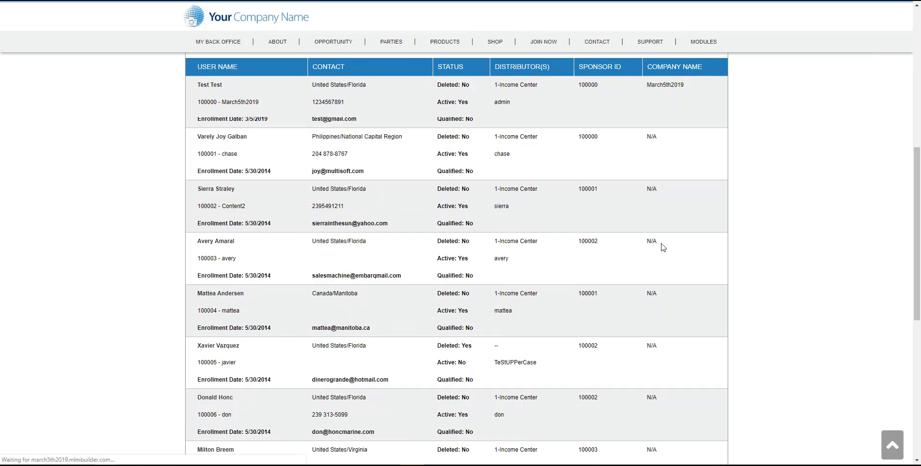
{"action": "scroll", "coordinate": [662, 246], "scroll_direction": "down", "scroll_amount": 1}
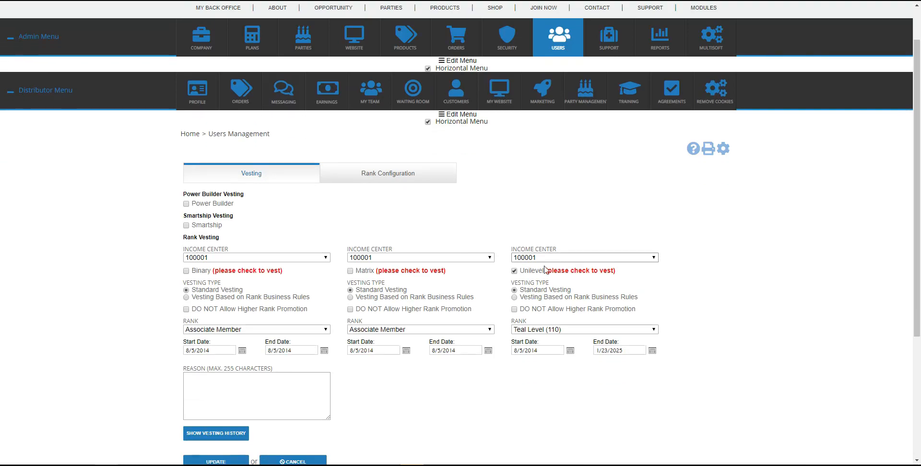
- Turn off the distributor's Unilevel rank vesting, enter a reason for the change, and update the record
{"action": "left_click", "coordinate": [515, 270]}
{"action": "scroll", "coordinate": [758, 309], "scroll_direction": "down", "scroll_amount": 3}
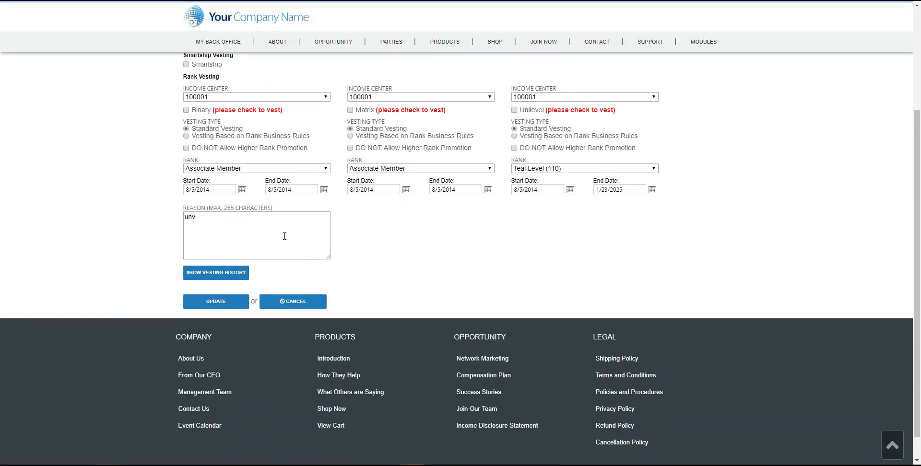
{"action": "type", "text": "ng"}
{"action": "key", "text": "BackSpace"}
{"action": "key", "text": "BackSpace"}
{"action": "key", "text": "BackSpace"}
{"action": "key", "text": "BackSpace"}
{"action": "key", "text": "BackSpace"}
{"action": "key", "text": "BackSpace"}
{"action": "key", "text": "BackSpace"}
{"action": "key", "text": "BackSpace"}
{"action": "left_click", "coordinate": [222, 303]}
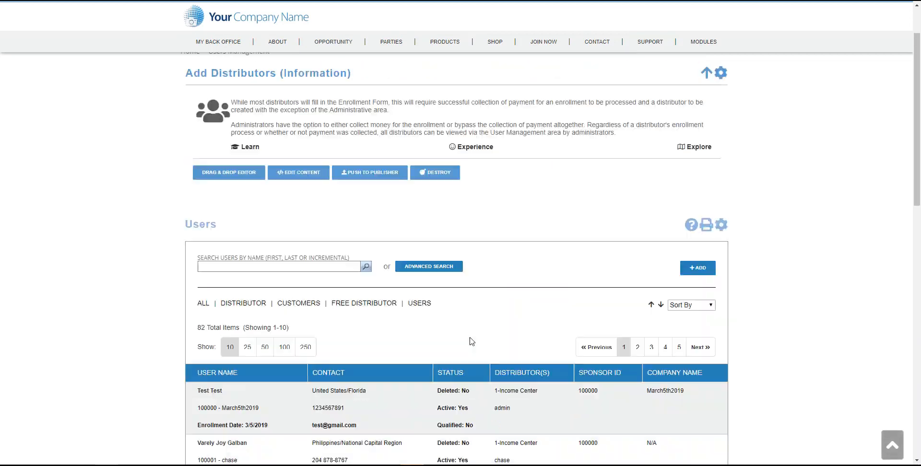
- Recalculate the Unilevel commissions on the plan's Calculate & Review page and open the commission data for period 1
{"action": "scroll", "coordinate": [473, 342], "scroll_direction": "up", "scroll_amount": 3}
{"action": "mouse_move", "coordinate": [253, 96]}
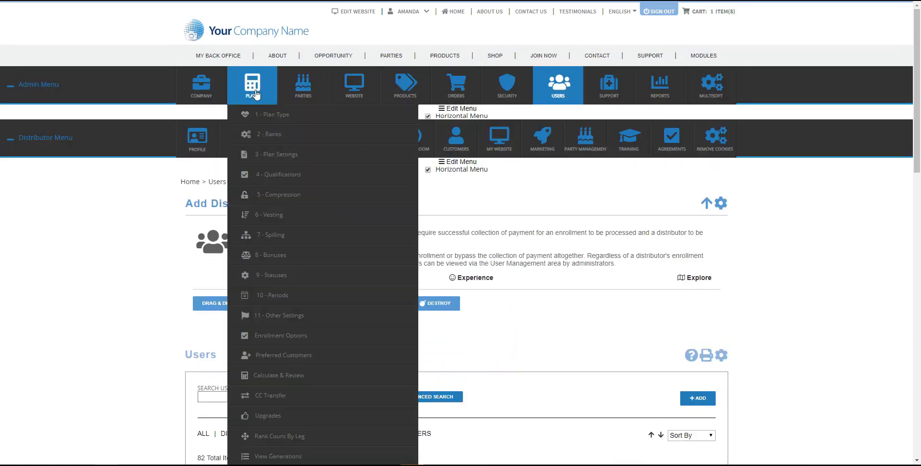
{"action": "left_click", "coordinate": [294, 374]}
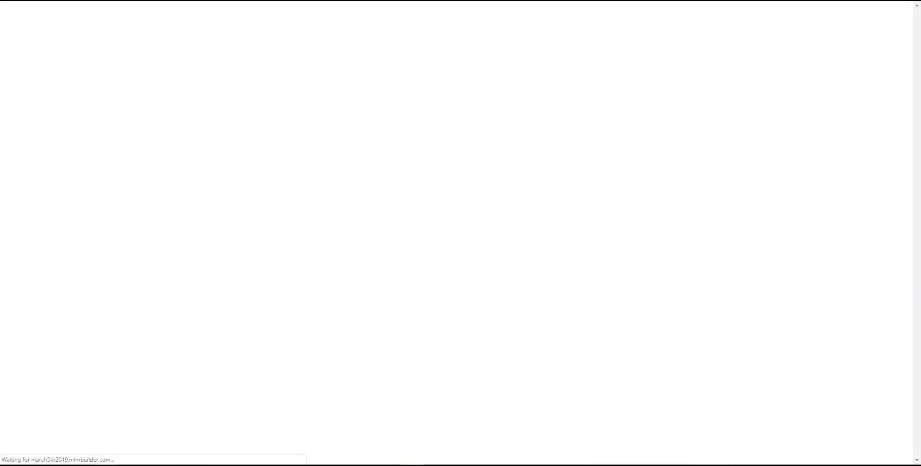
{"action": "scroll", "coordinate": [715, 353], "scroll_direction": "down", "scroll_amount": 3}
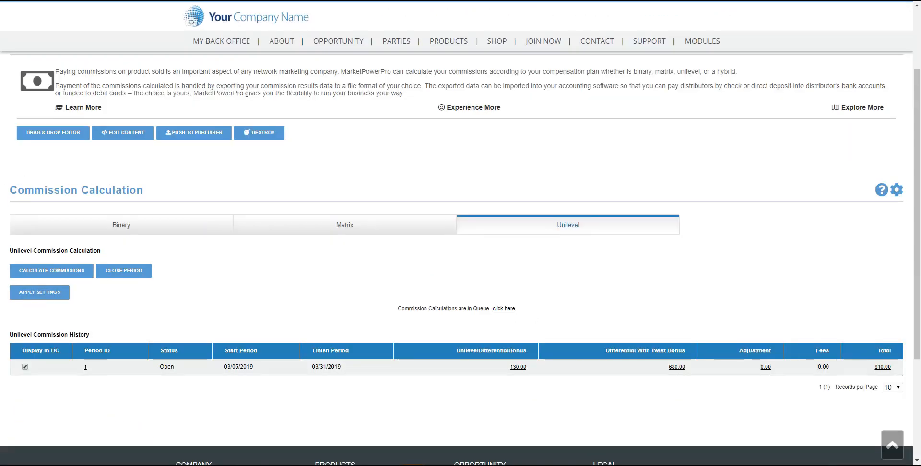
{"action": "left_click", "coordinate": [87, 367]}
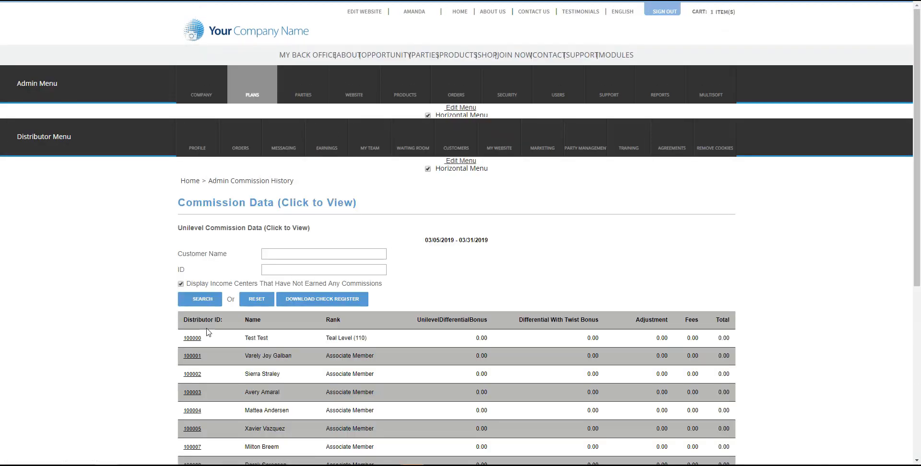
- Search the Unilevel commission data by the unvested distributor's ID and check the rank shown for the period
{"action": "left_click", "coordinate": [264, 270]}
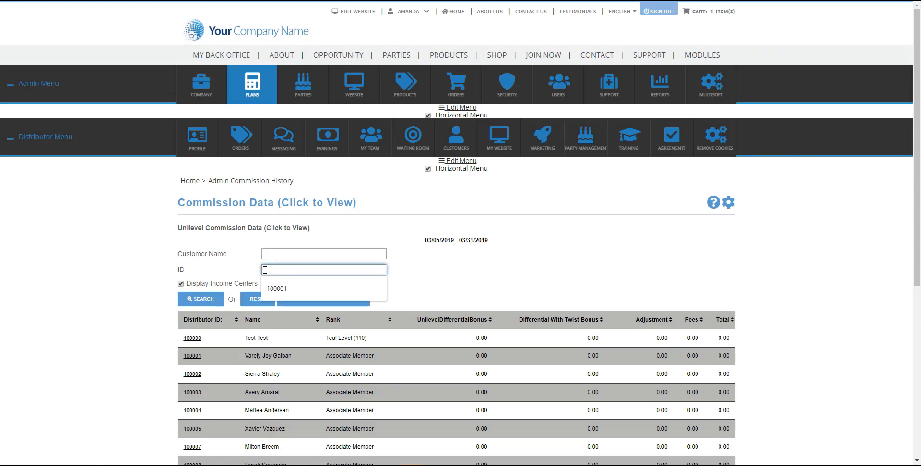
{"action": "left_click", "coordinate": [277, 289]}
{"action": "left_click", "coordinate": [207, 300]}
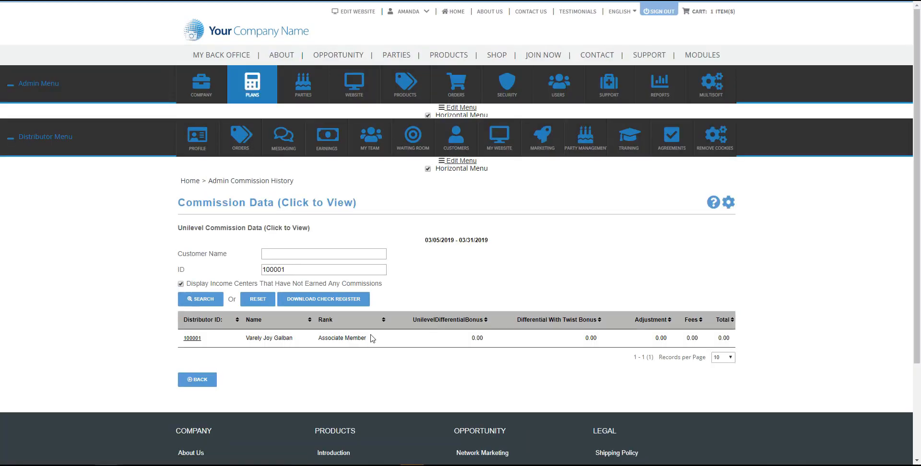
{"action": "left_click_drag", "start_coordinate": [368, 339], "coordinate": [328, 340]}
{"action": "left_click", "coordinate": [347, 365]}
- Open the Commission Adjustment page for the same distributor from the Users list
{"action": "mouse_move", "coordinate": [571, 91]}
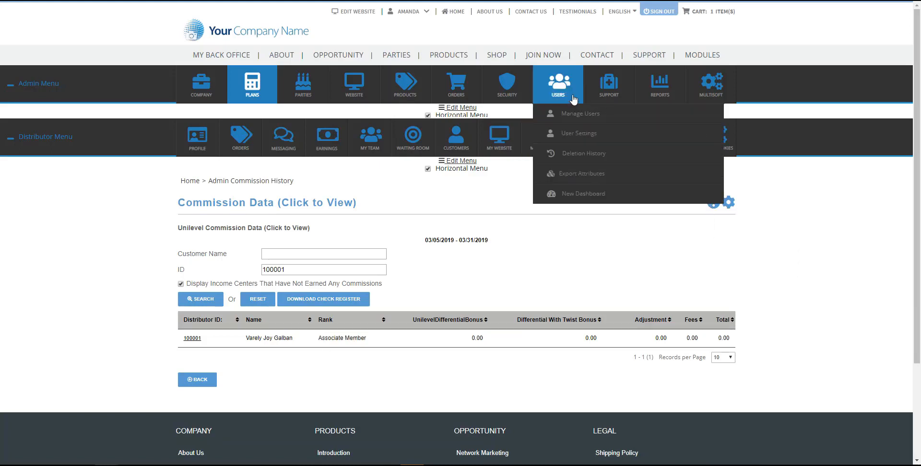
{"action": "left_click", "coordinate": [575, 118]}
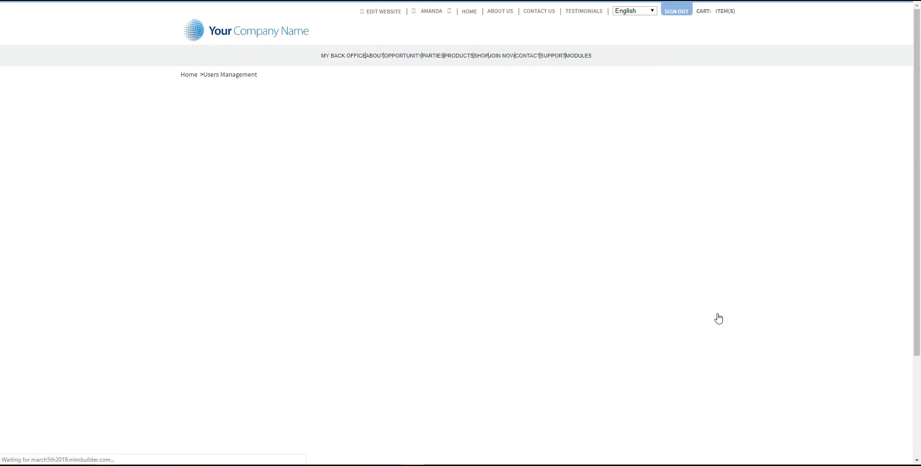
{"action": "scroll", "coordinate": [679, 335], "scroll_direction": "down", "scroll_amount": 7}
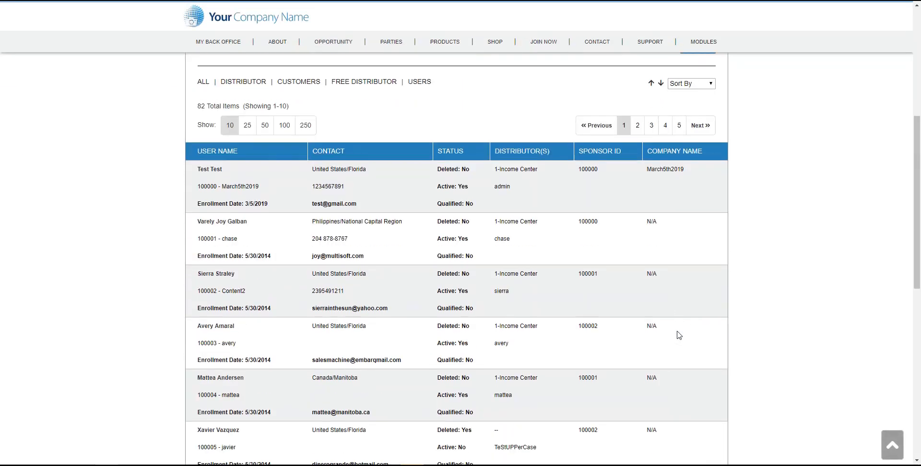
{"action": "mouse_move", "coordinate": [224, 222]}
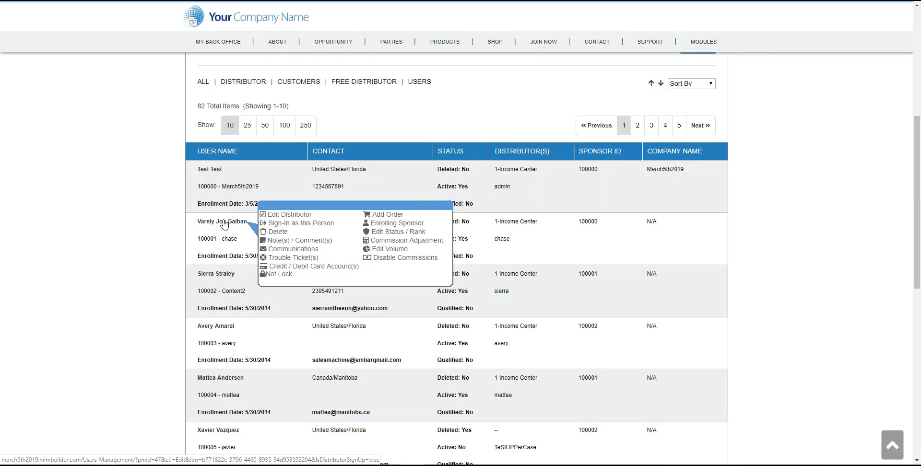
{"action": "left_click", "coordinate": [422, 244]}
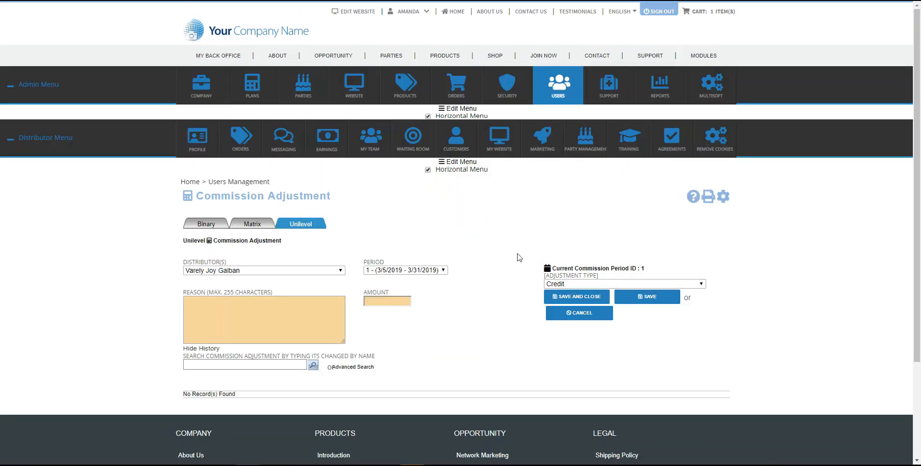
- View the Matrix adjustment form, return to Unilevel, and select period 1 (3/5/2019 - 3/31/2019)
{"action": "scroll", "coordinate": [462, 251], "scroll_direction": "down", "scroll_amount": 1}
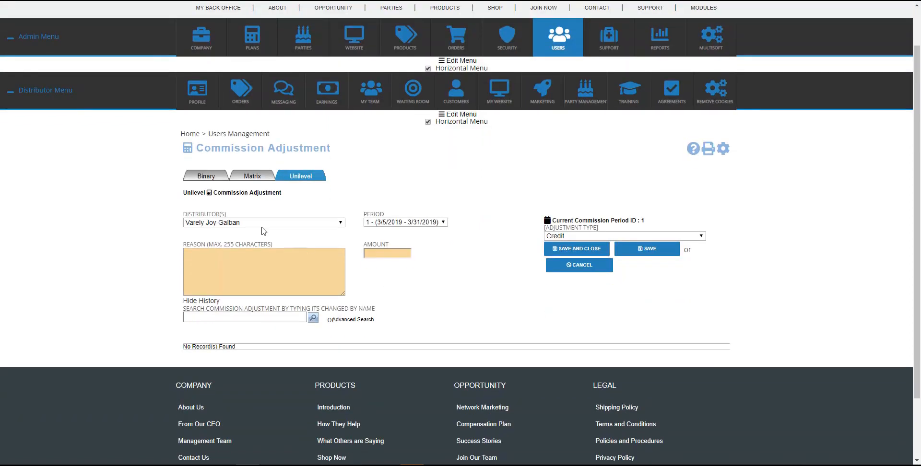
{"action": "left_click", "coordinate": [258, 180]}
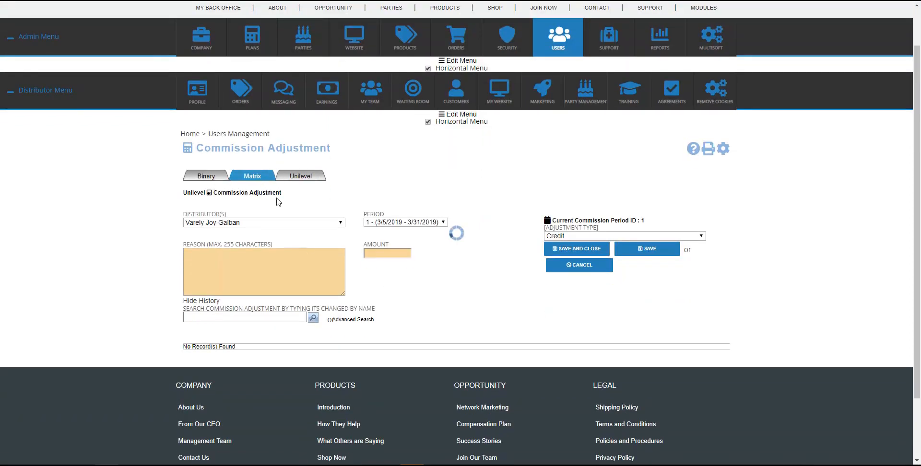
{"action": "left_click", "coordinate": [320, 179]}
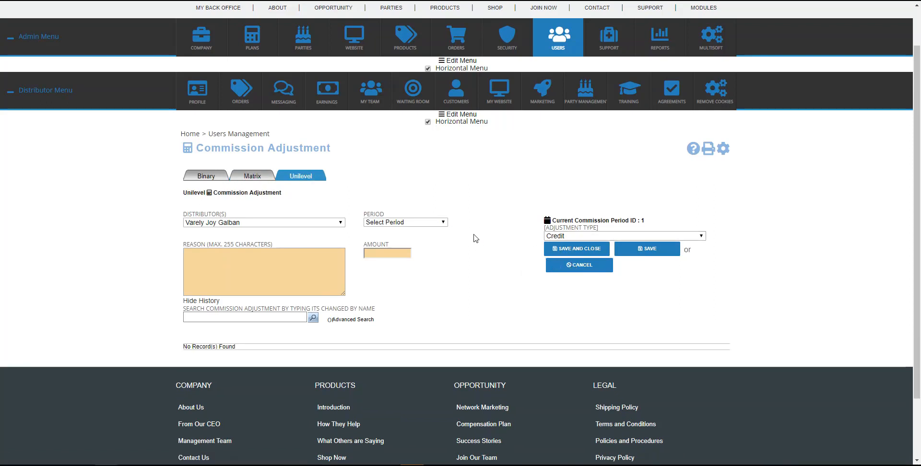
{"action": "left_click", "coordinate": [444, 223]}
{"action": "left_click", "coordinate": [440, 240]}
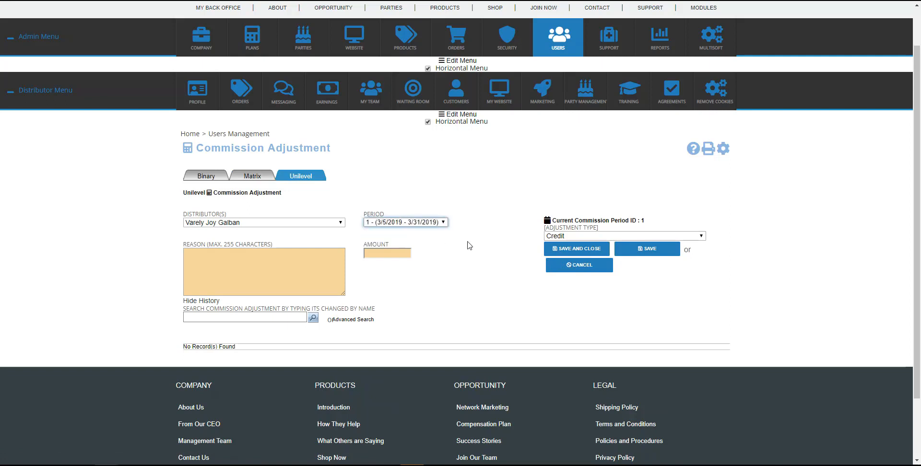
{"action": "left_click", "coordinate": [469, 242]}
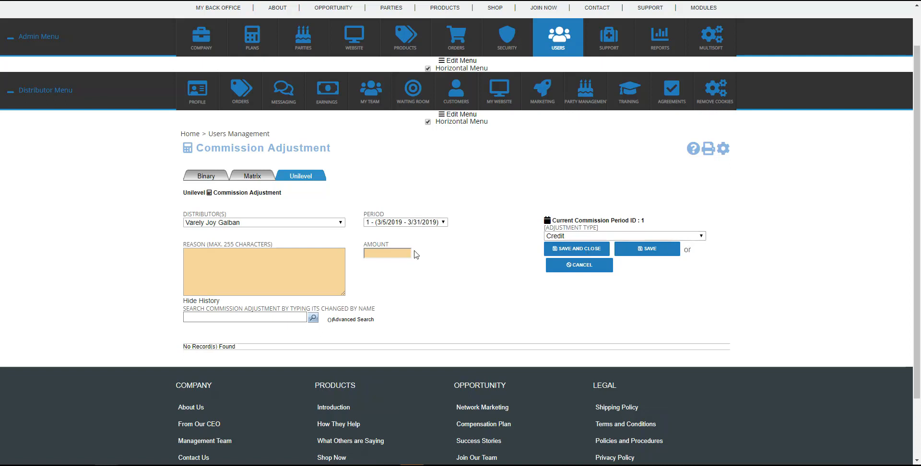
- Save a Unilevel credit adjustment of 10.00 with a reason beginning "this is for training"
{"action": "left_click", "coordinate": [396, 253]}
{"action": "left_click", "coordinate": [618, 237]}
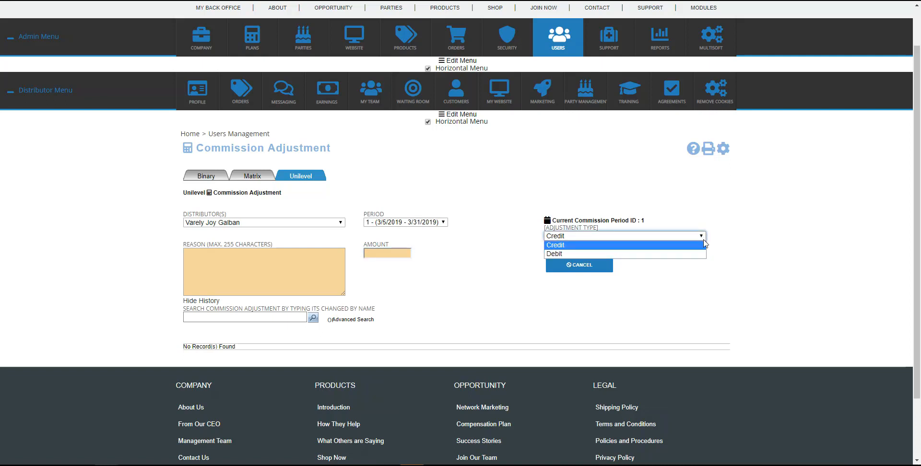
{"action": "left_click", "coordinate": [460, 278]}
{"action": "left_click", "coordinate": [389, 250]}
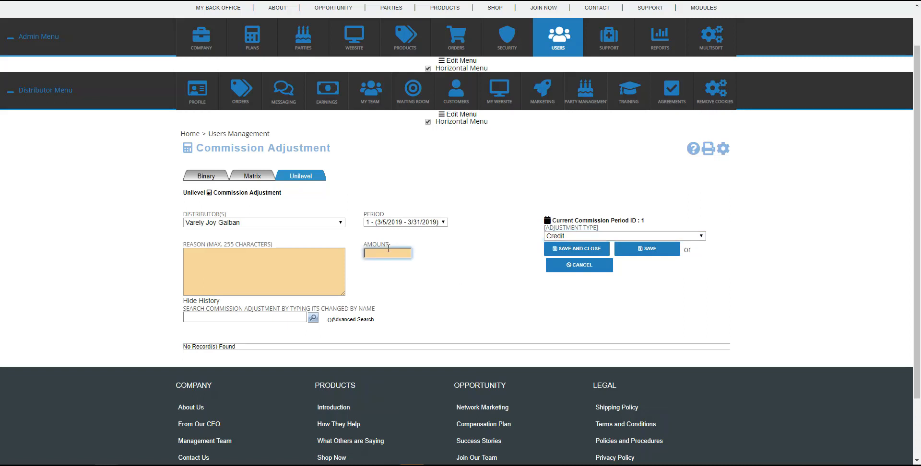
{"action": "type", "text": "10.0this "}
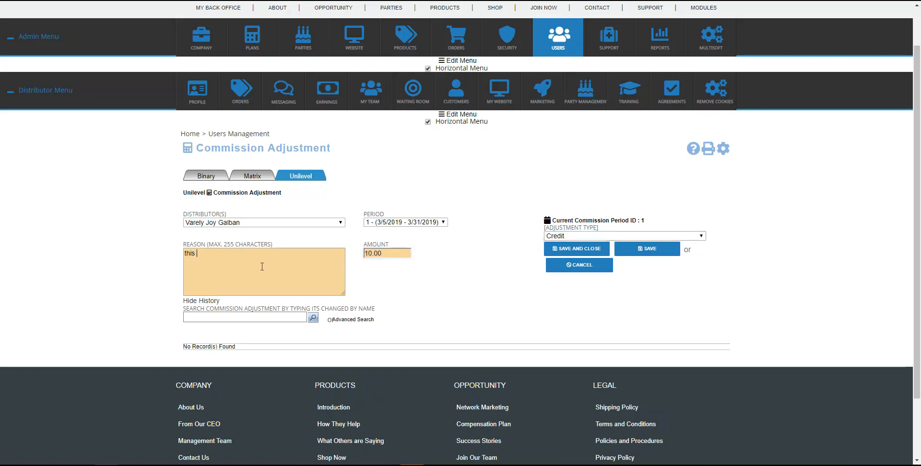
{"action": "type", "text": "is for training....................."}
{"action": "left_click", "coordinate": [634, 253]}
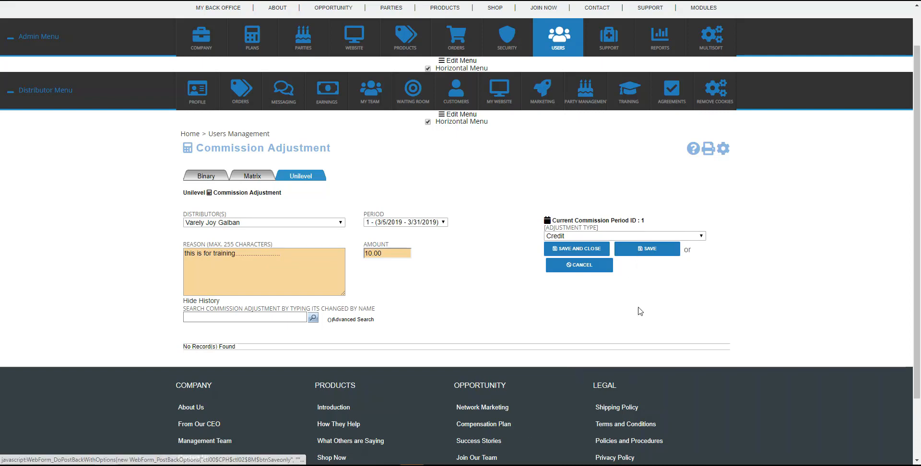
- Delete the saved 10.00 commission adjustment from the distributor's adjustment history
{"action": "scroll", "coordinate": [640, 312], "scroll_direction": "down", "scroll_amount": 3}
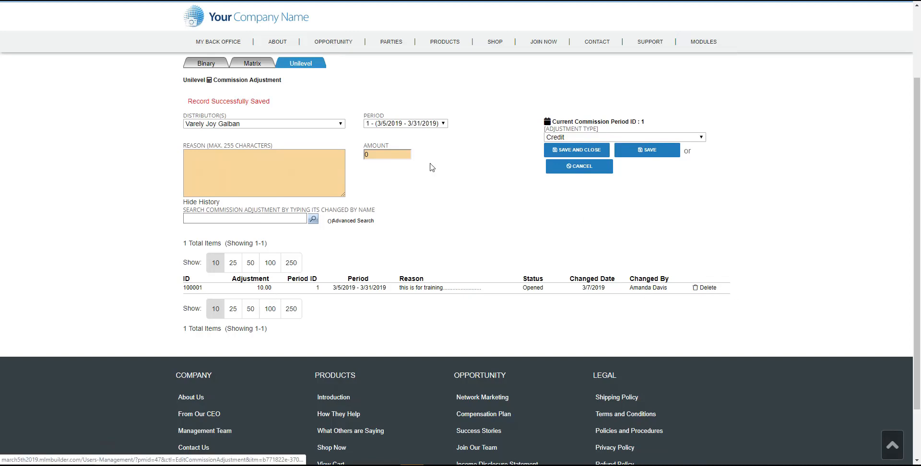
{"action": "left_click", "coordinate": [710, 290]}
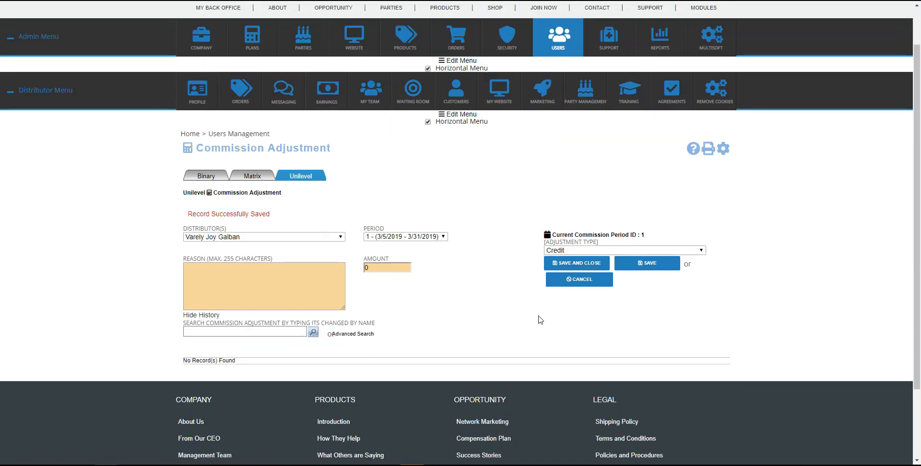
- Enter the Unilevel credit of 10.00 again with the reason "this is for training", save it, and check the adjustment history
{"action": "left_click", "coordinate": [374, 270]}
{"action": "type", "text": "100"}
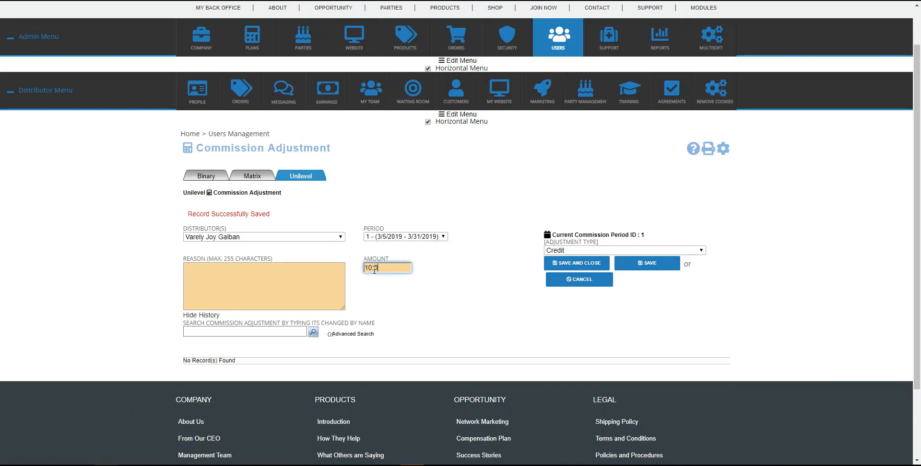
{"action": "left_click", "coordinate": [271, 283]}
{"action": "type", "text": "this "}
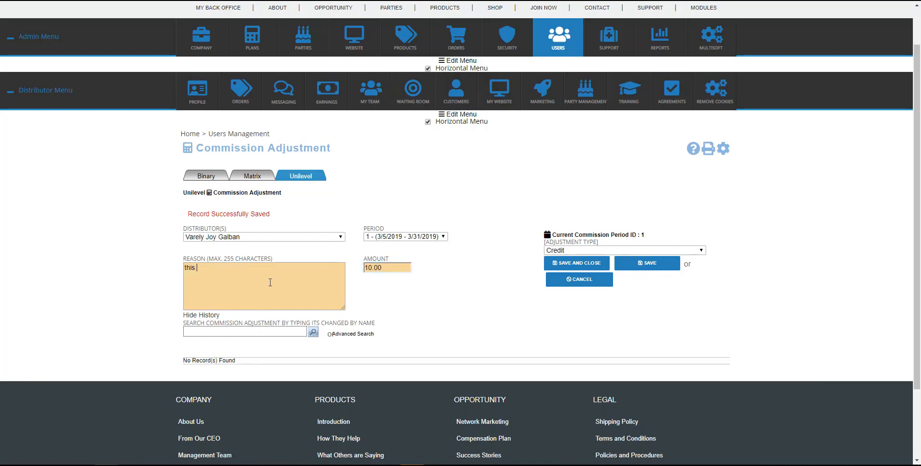
{"action": "type", "text": "is for training....................."}
{"action": "left_click", "coordinate": [652, 265]}
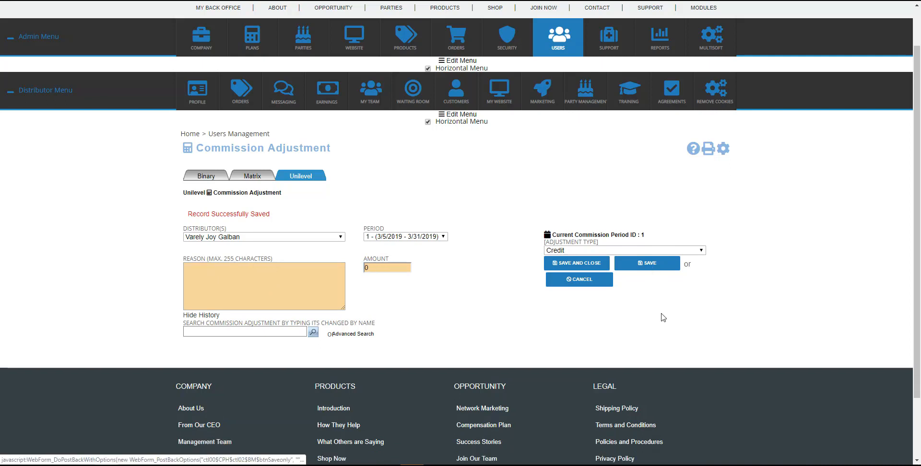
{"action": "scroll", "coordinate": [662, 314], "scroll_direction": "down", "scroll_amount": 1}
{"action": "scroll", "coordinate": [662, 314], "scroll_direction": "down", "scroll_amount": 5}
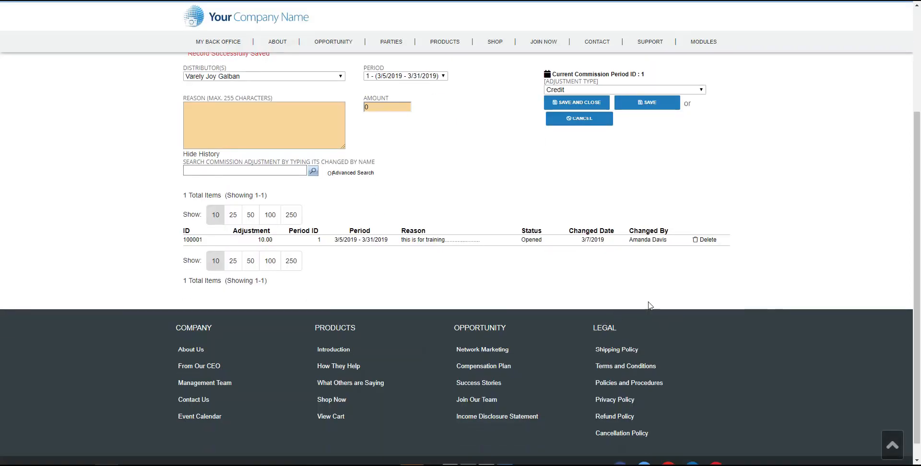
- Save a Unilevel debit adjustment of 30.00 for period 1 with a reason beginning "This is for training" and check the adjustment history
{"action": "scroll", "coordinate": [650, 304], "scroll_direction": "up", "scroll_amount": 5}
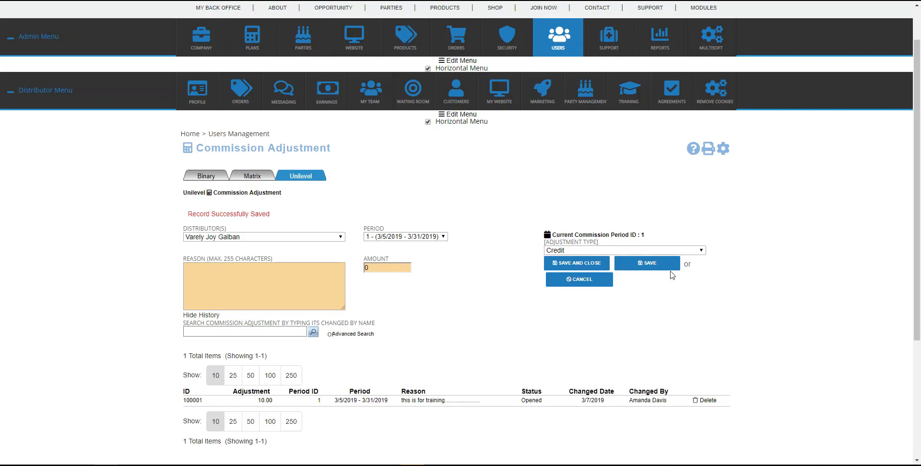
{"action": "left_click", "coordinate": [699, 251]}
{"action": "left_click", "coordinate": [693, 267]}
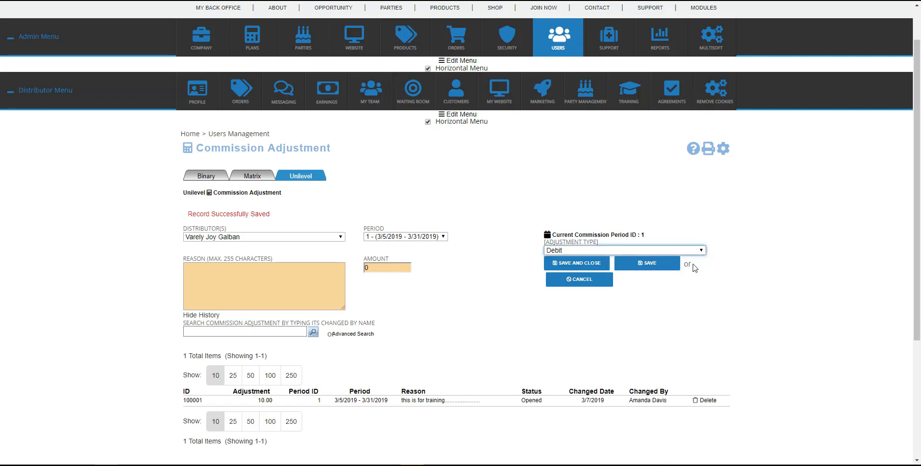
{"action": "left_click", "coordinate": [402, 267]}
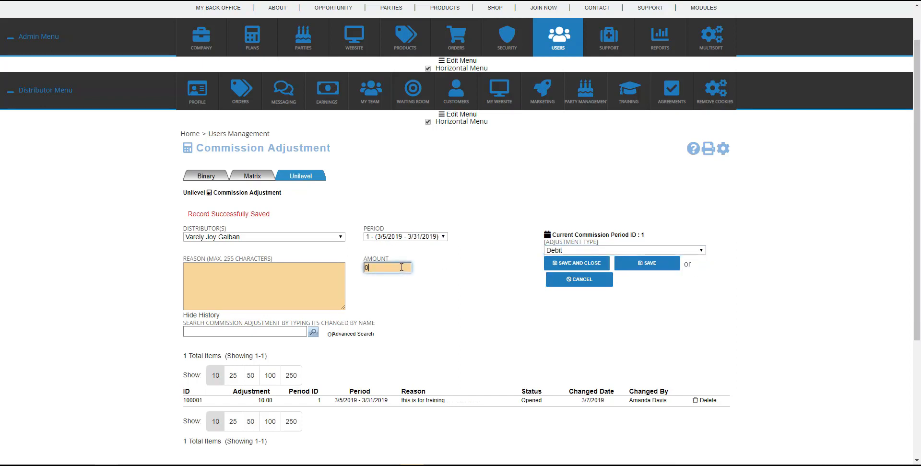
{"action": "type", "text": "30.00"}
{"action": "left_click", "coordinate": [242, 287]}
{"action": "type", "text": "This is for t"}
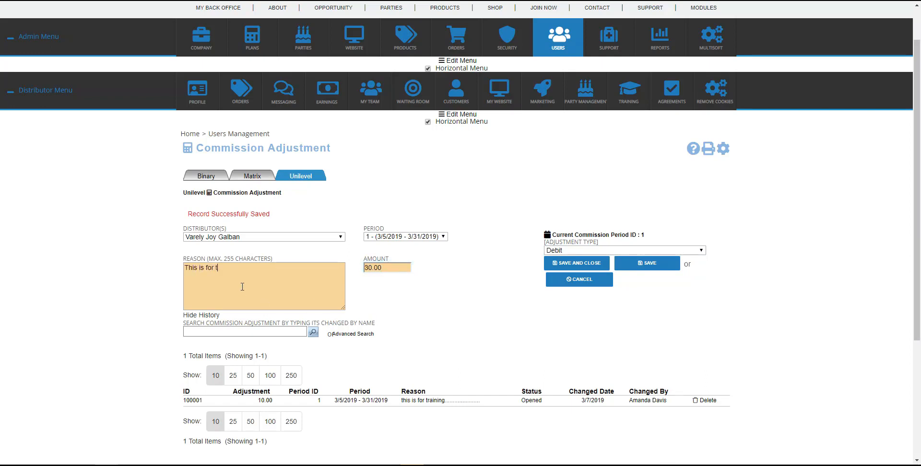
{"action": "type", "text": "raining...................................."}
{"action": "left_click", "coordinate": [656, 265]}
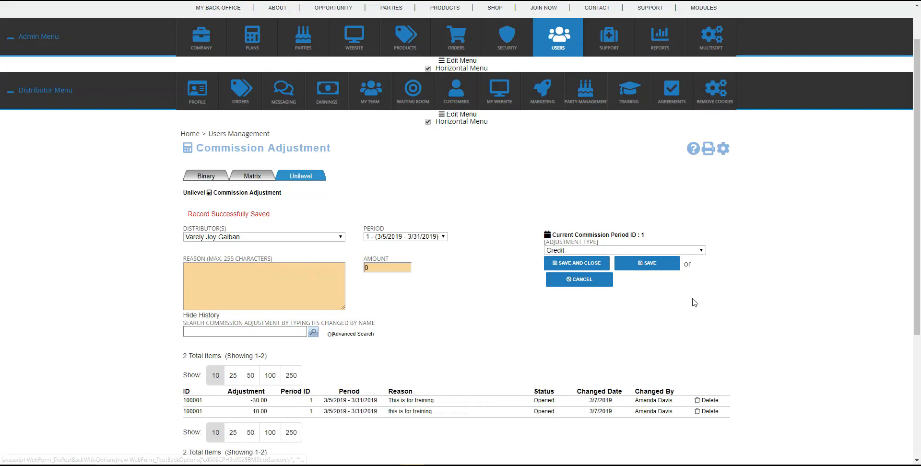
{"action": "scroll", "coordinate": [757, 346], "scroll_direction": "down", "scroll_amount": 2}
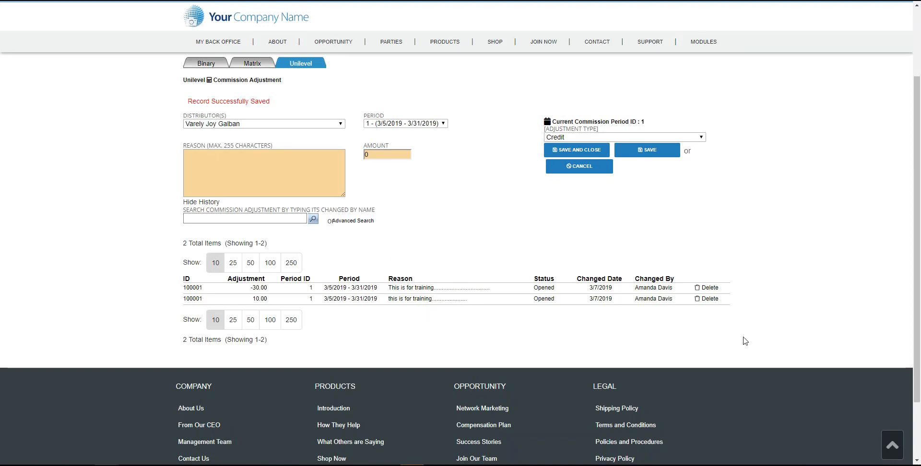
- Check the Unilevel adjustment total in the commission calculation history and open period 1's commission data
{"action": "scroll", "coordinate": [743, 342], "scroll_direction": "up", "scroll_amount": 3}
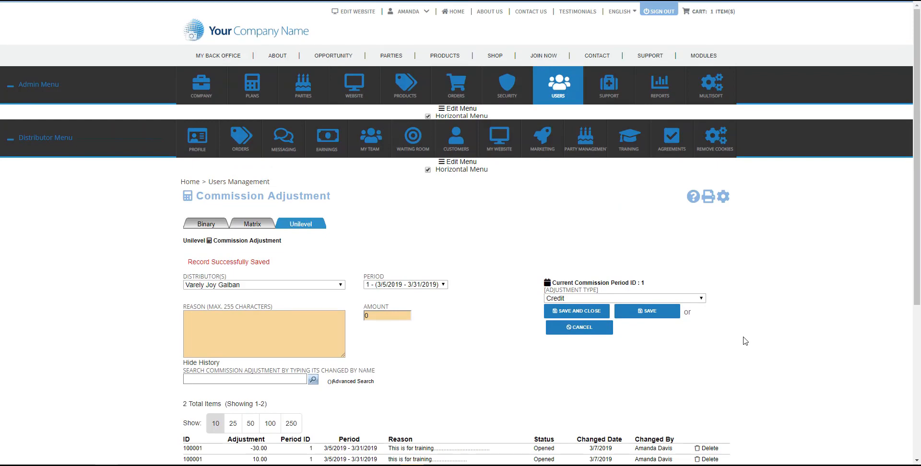
{"action": "mouse_move", "coordinate": [250, 92]}
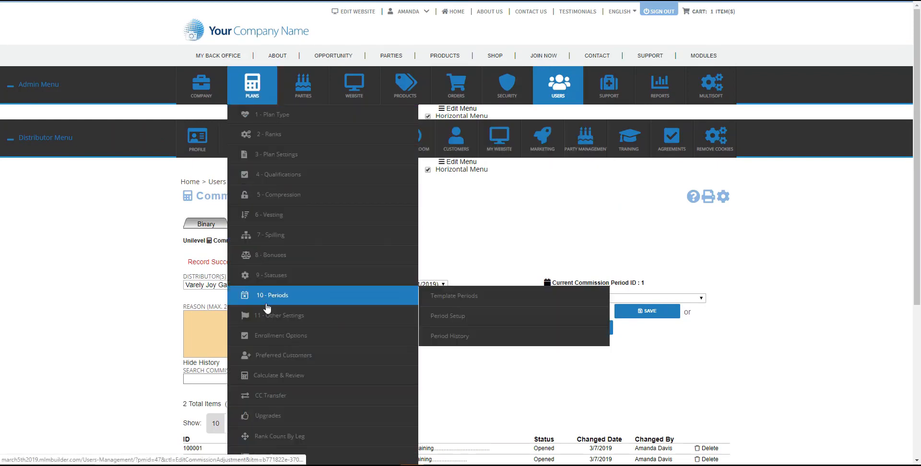
{"action": "left_click", "coordinate": [276, 377]}
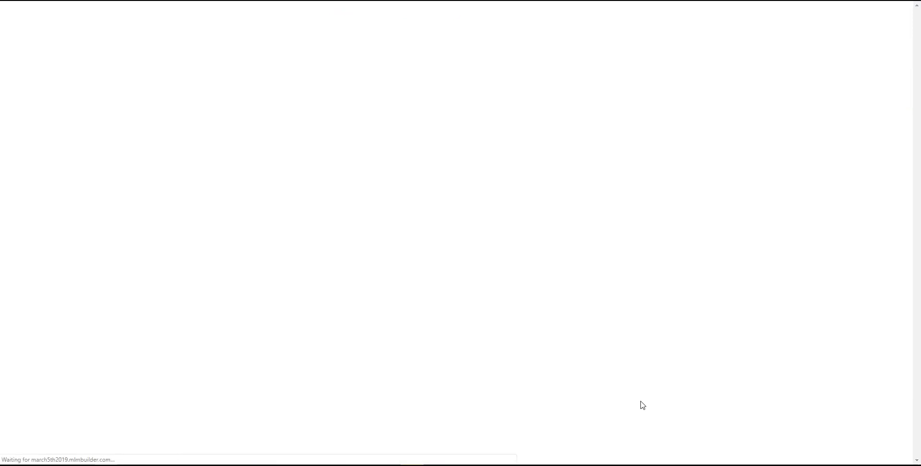
{"action": "scroll", "coordinate": [644, 360], "scroll_direction": "down", "scroll_amount": 4}
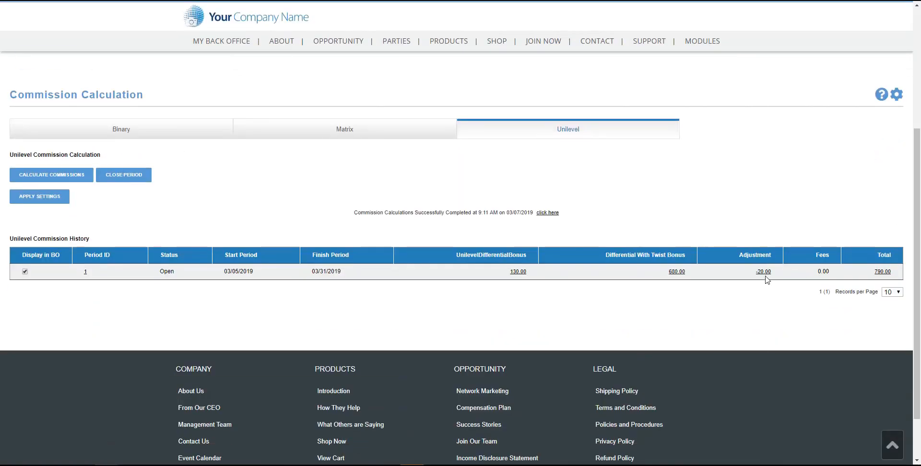
{"action": "left_click", "coordinate": [86, 272]}
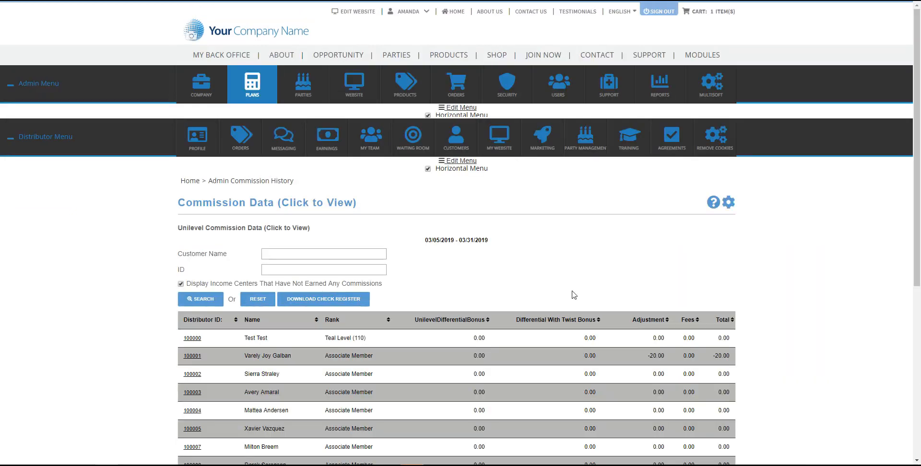
- Show 250 records per page in period 1's commission data and examine the distributors' adjustments
{"action": "scroll", "coordinate": [574, 295], "scroll_direction": "down", "scroll_amount": 3}
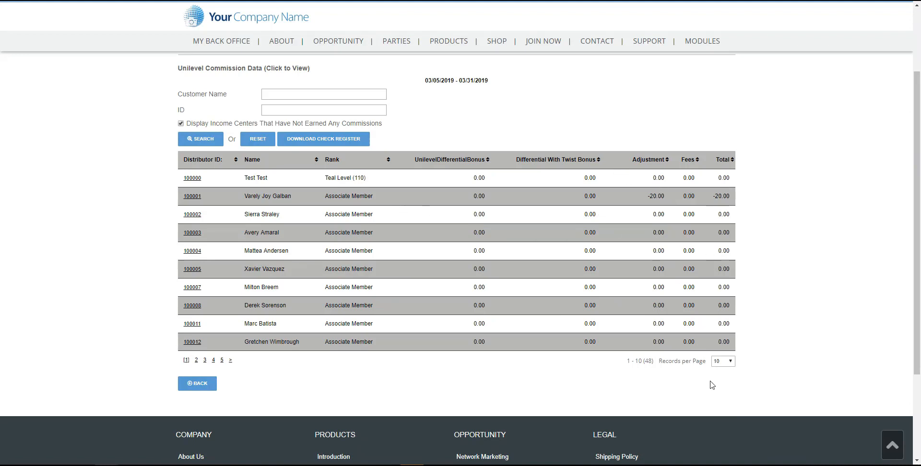
{"action": "left_click", "coordinate": [732, 366]}
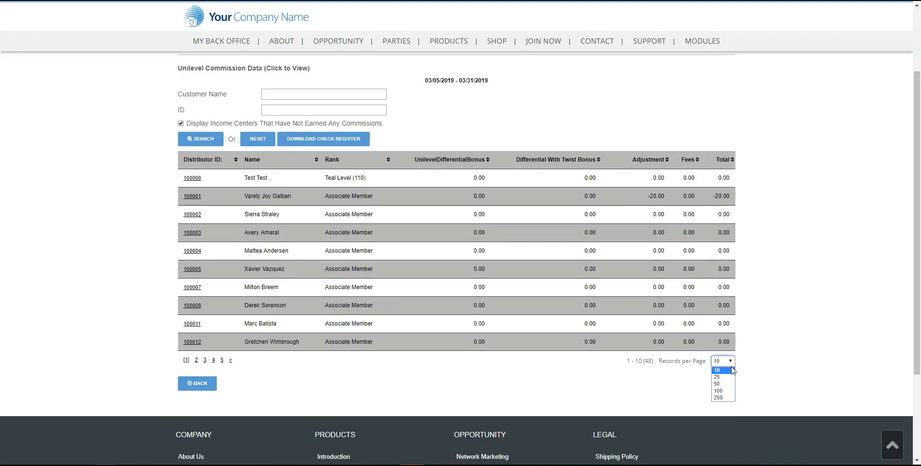
{"action": "left_click", "coordinate": [722, 398]}
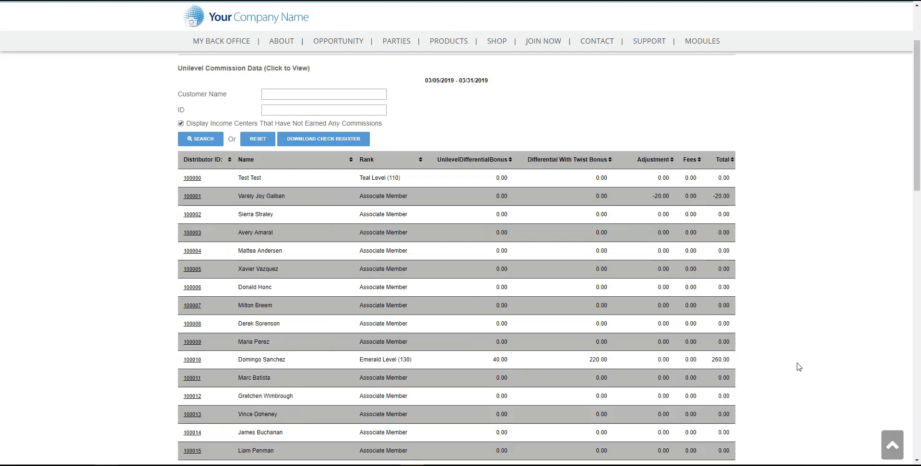
{"action": "scroll", "coordinate": [798, 367], "scroll_direction": "down", "scroll_amount": 2}
- Return to user management and open the commission adjustment form for the third listed distributor
{"action": "scroll", "coordinate": [794, 359], "scroll_direction": "up", "scroll_amount": 5}
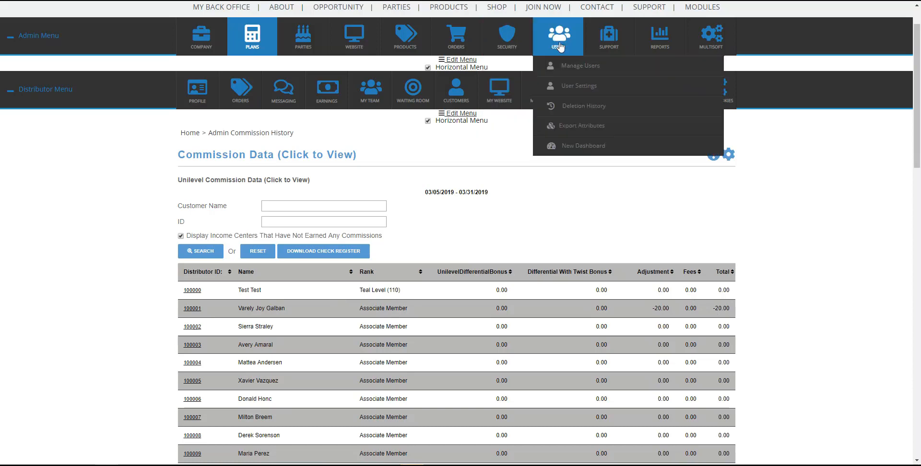
{"action": "left_click", "coordinate": [552, 68]}
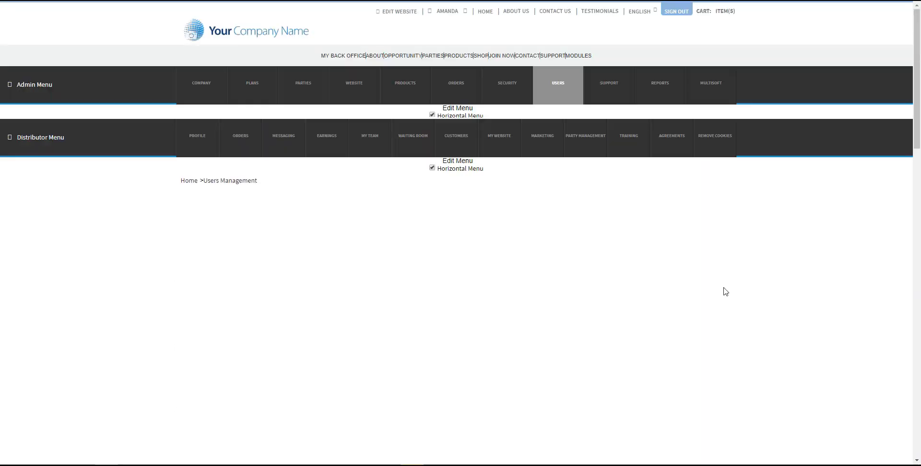
{"action": "scroll", "coordinate": [671, 297], "scroll_direction": "down", "scroll_amount": 5}
{"action": "scroll", "coordinate": [591, 343], "scroll_direction": "down", "scroll_amount": 2}
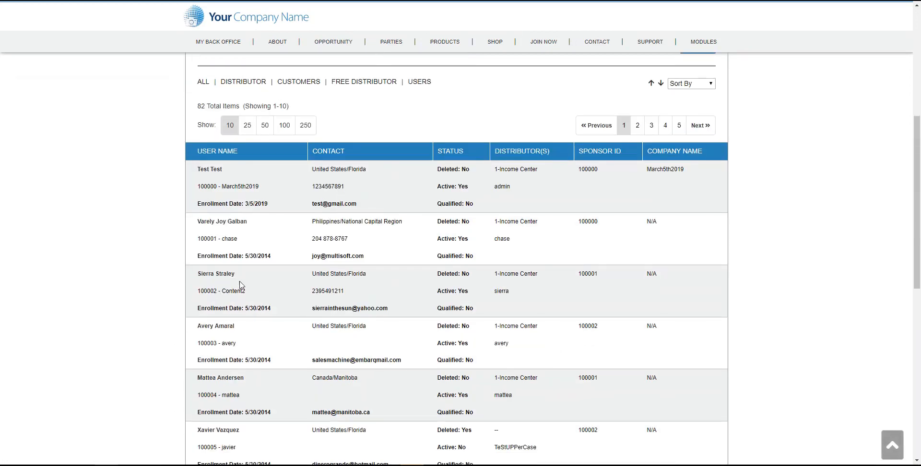
{"action": "mouse_move", "coordinate": [232, 274]}
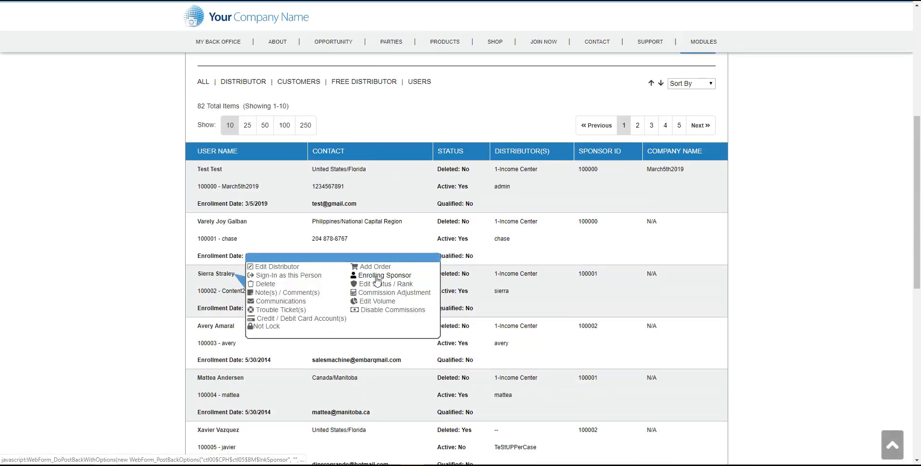
{"action": "left_click", "coordinate": [379, 293]}
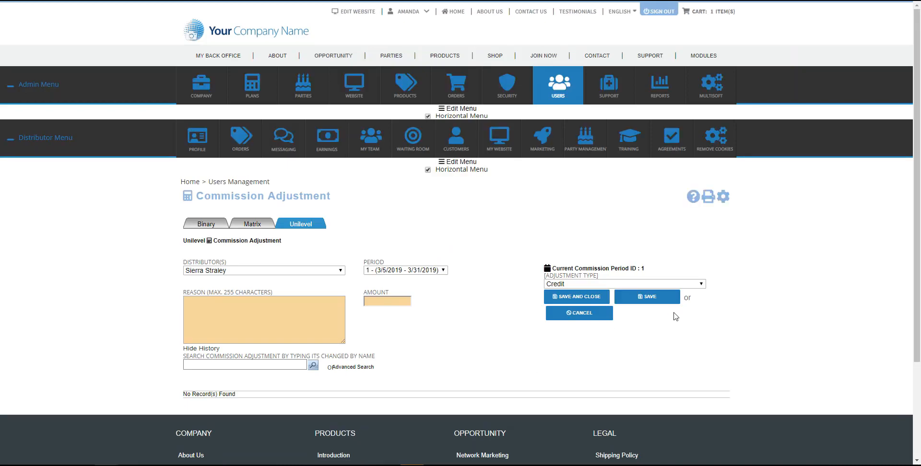
- Save a Unilevel debit adjustment of 10.00 for this distributor with a reason beginning "This is for training"
{"action": "left_click", "coordinate": [702, 285]}
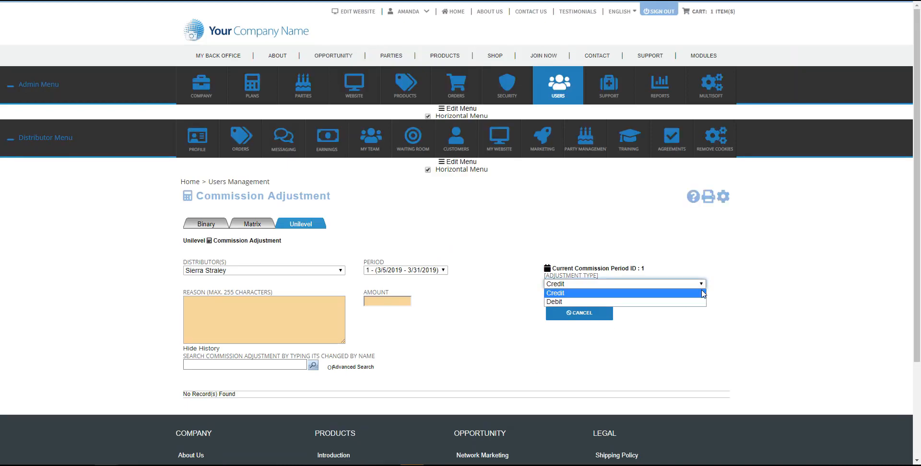
{"action": "left_click", "coordinate": [696, 301]}
{"action": "left_click", "coordinate": [401, 301]}
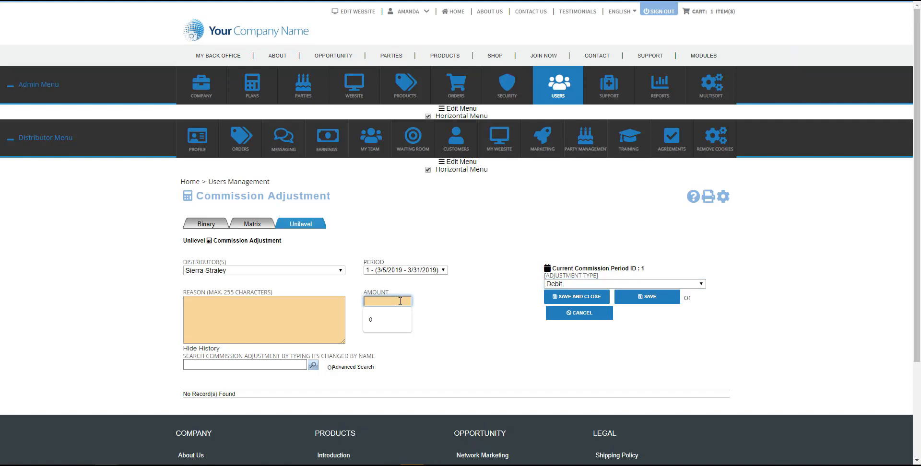
{"action": "type", "text": "10.00"}
{"action": "left_click", "coordinate": [212, 319]}
{"action": "type", "text": "This is for t"}
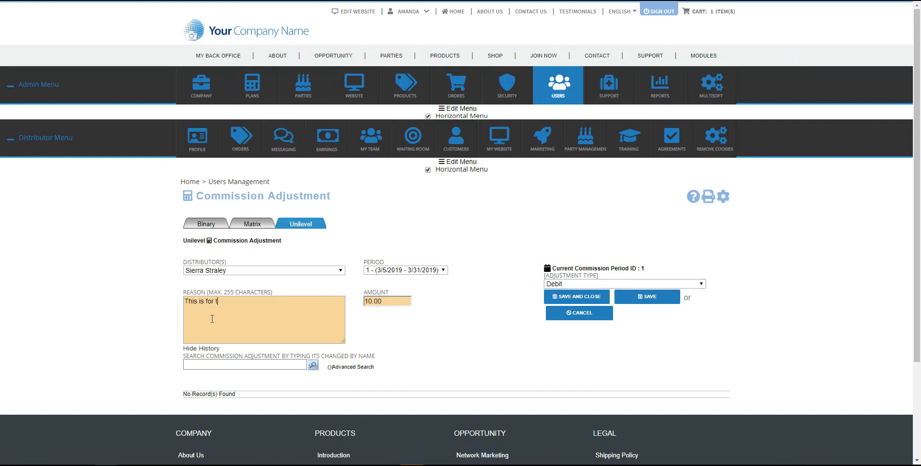
{"action": "type", "text": "raining........................."}
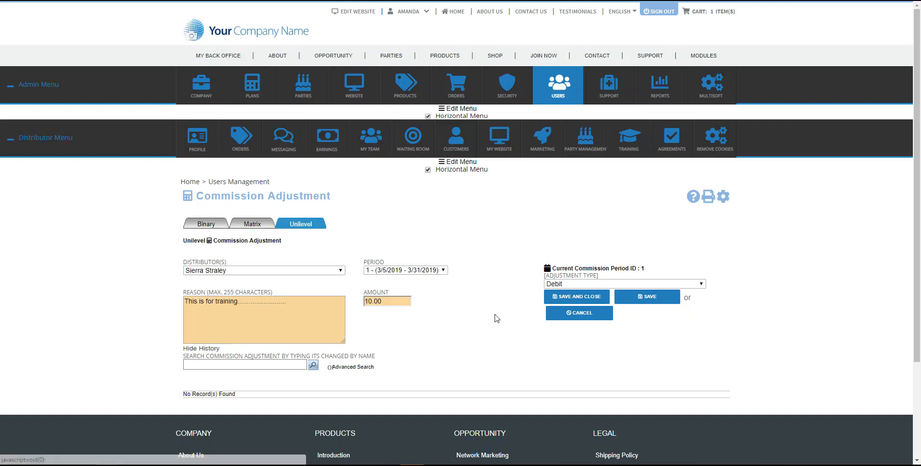
{"action": "left_click", "coordinate": [654, 300]}
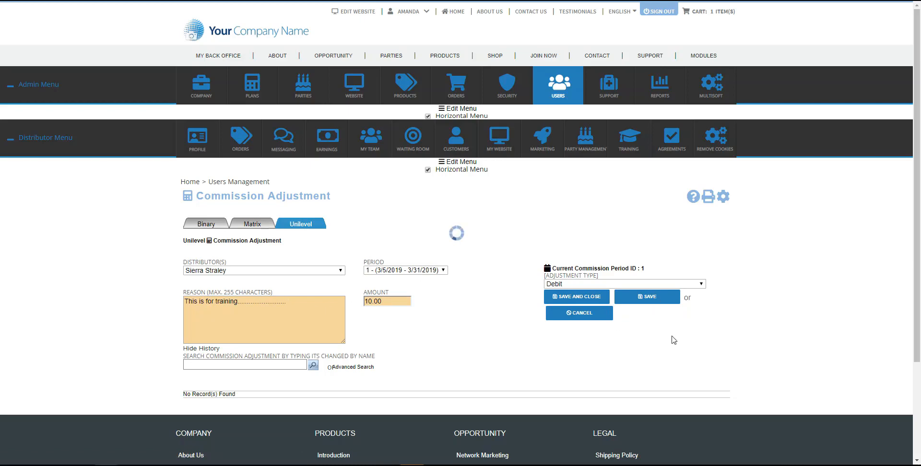
{"action": "scroll", "coordinate": [674, 340], "scroll_direction": "down", "scroll_amount": 2}
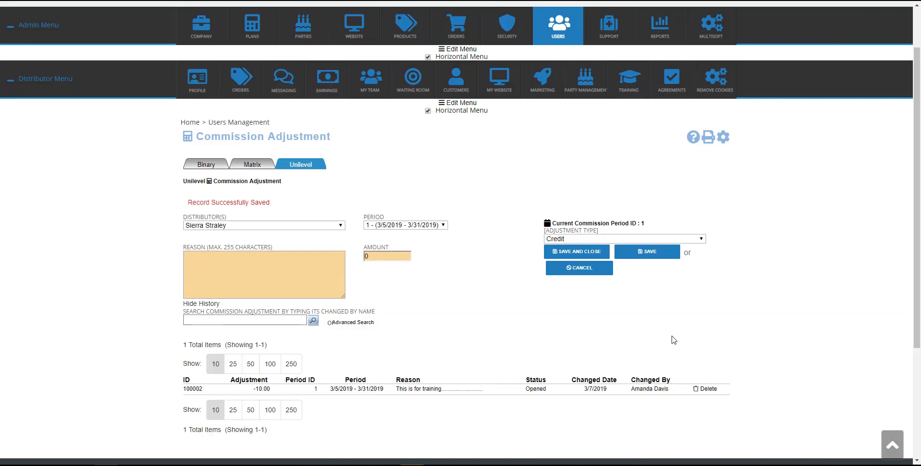
- Reopen the commission calculation history and examine the distributors' adjustments in Unilevel period 1's commission data
{"action": "mouse_move", "coordinate": [252, 27]}
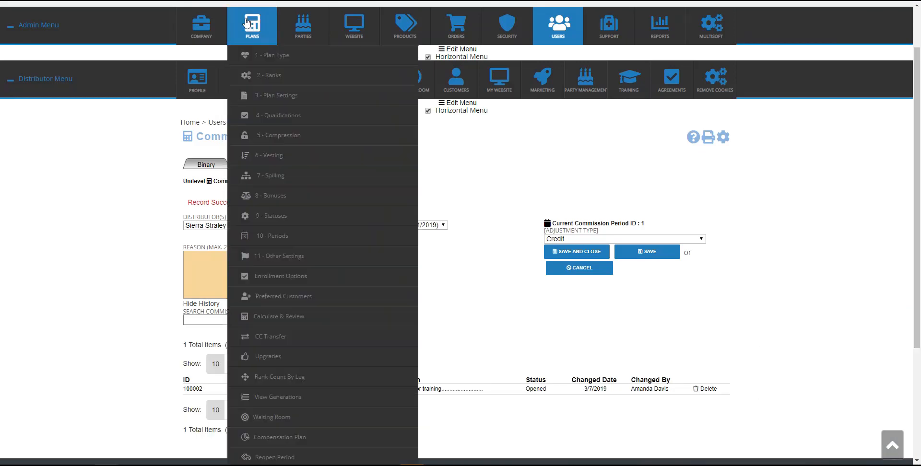
{"action": "left_click", "coordinate": [279, 317]}
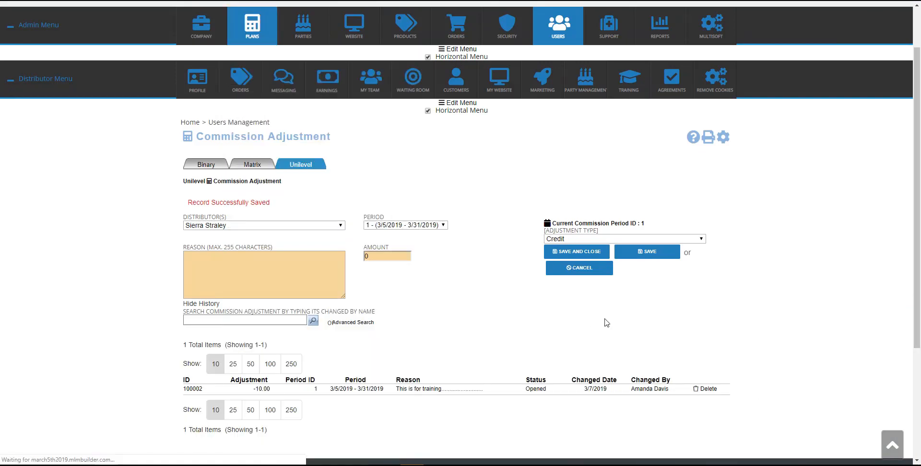
{"action": "scroll", "coordinate": [606, 323], "scroll_direction": "down", "scroll_amount": 5}
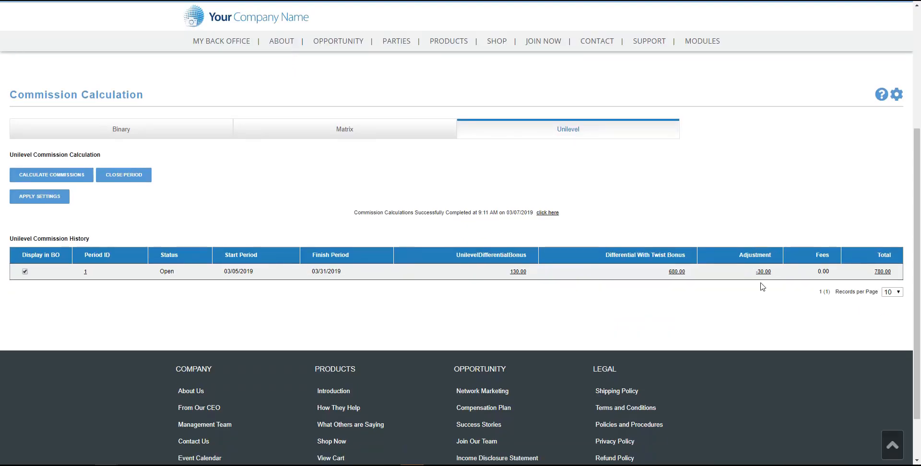
{"action": "left_click", "coordinate": [86, 272]}
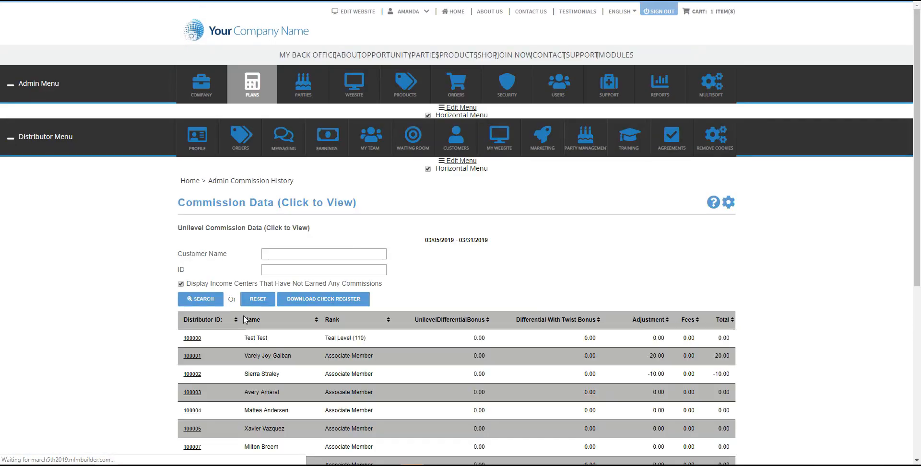
{"action": "scroll", "coordinate": [384, 312], "scroll_direction": "down", "scroll_amount": 4}
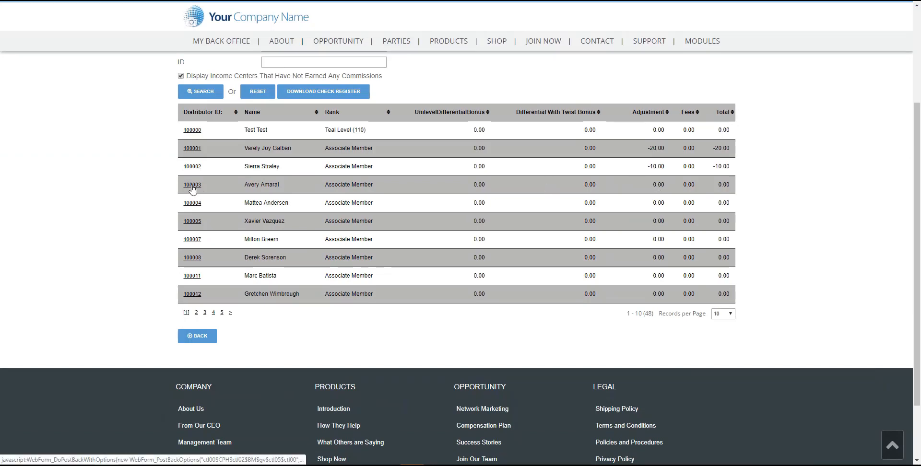
{"action": "scroll", "coordinate": [791, 248], "scroll_direction": "up", "scroll_amount": 1}
{"action": "scroll", "coordinate": [791, 247], "scroll_direction": "up", "scroll_amount": 3}
{"action": "scroll", "coordinate": [789, 247], "scroll_direction": "down", "scroll_amount": 3}
- Go back to user management and open the commission adjustment form for the fourth listed distributor
{"action": "scroll", "coordinate": [836, 283], "scroll_direction": "up", "scroll_amount": 4}
{"action": "mouse_move", "coordinate": [559, 86]}
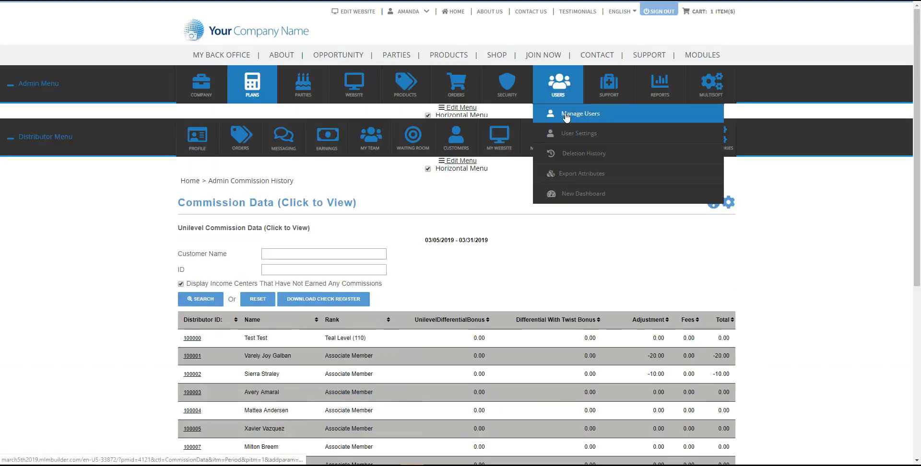
{"action": "left_click", "coordinate": [592, 144]}
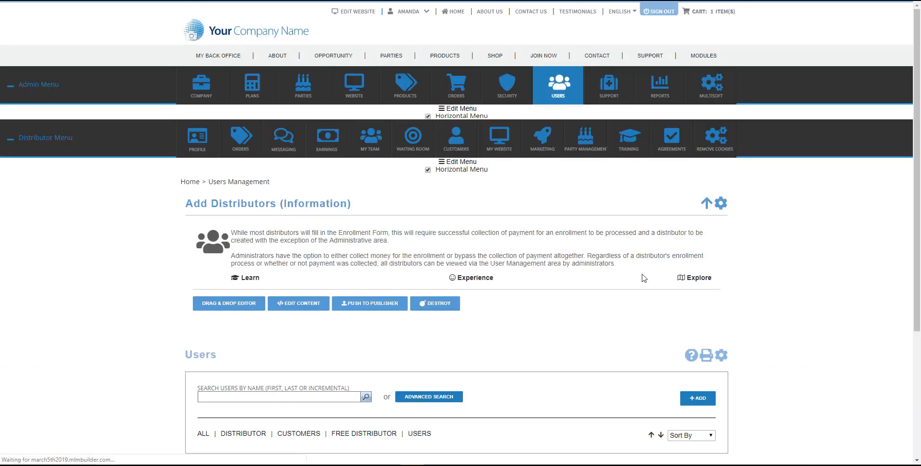
{"action": "scroll", "coordinate": [642, 278], "scroll_direction": "down", "scroll_amount": 5}
{"action": "scroll", "coordinate": [641, 288], "scroll_direction": "down", "scroll_amount": 1}
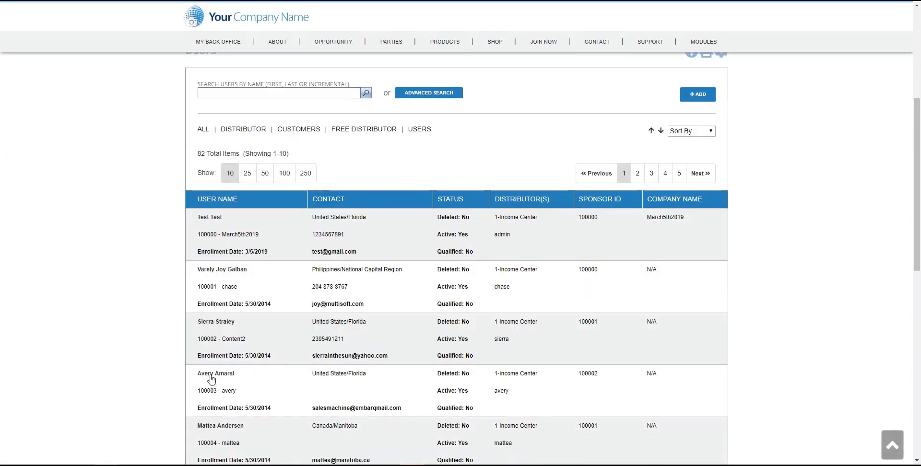
{"action": "mouse_move", "coordinate": [224, 379]}
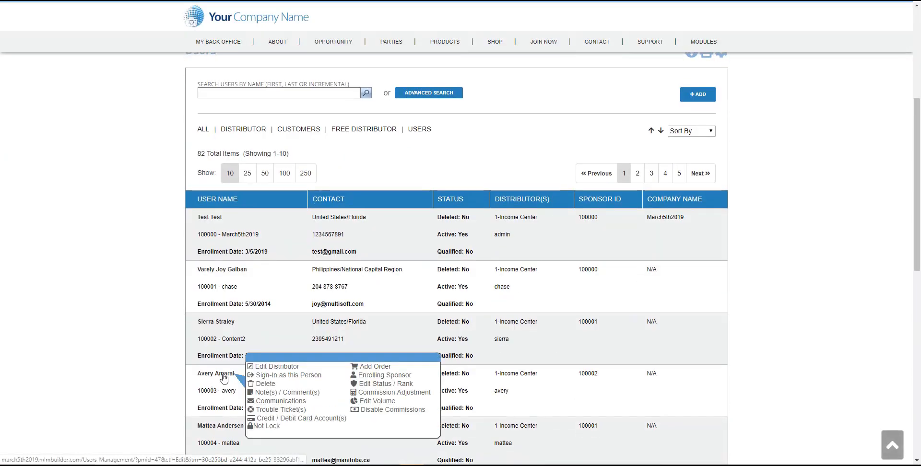
{"action": "left_click", "coordinate": [394, 393]}
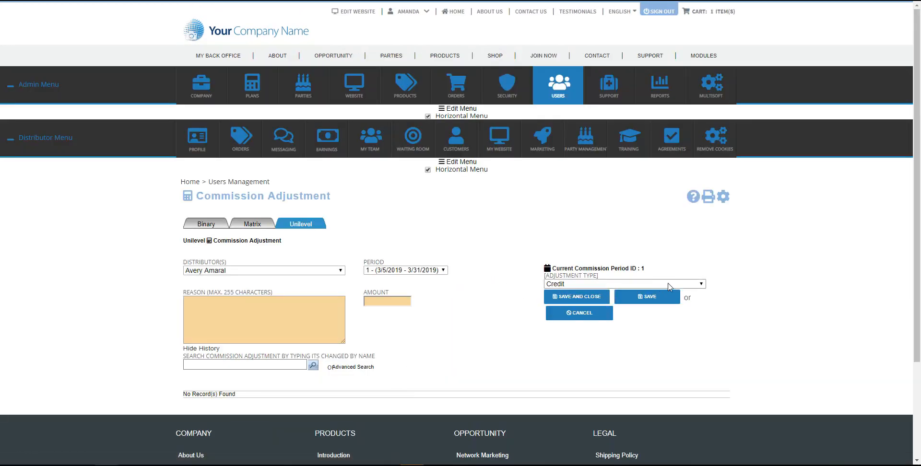
- Save a Unilevel credit adjustment of 10.00 for this distributor with a reason beginning "this is for training"
{"action": "left_click", "coordinate": [366, 303]}
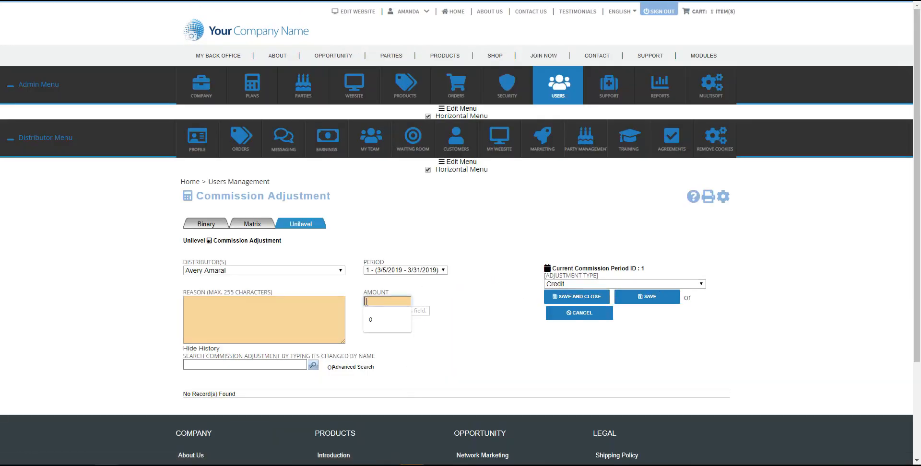
{"action": "type", "text": "0"}
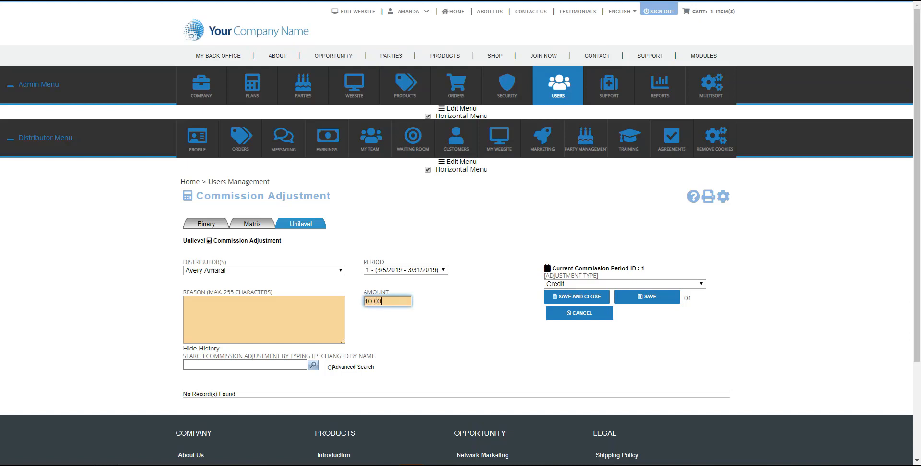
{"action": "left_click", "coordinate": [286, 320]}
{"action": "type", "text": "this "}
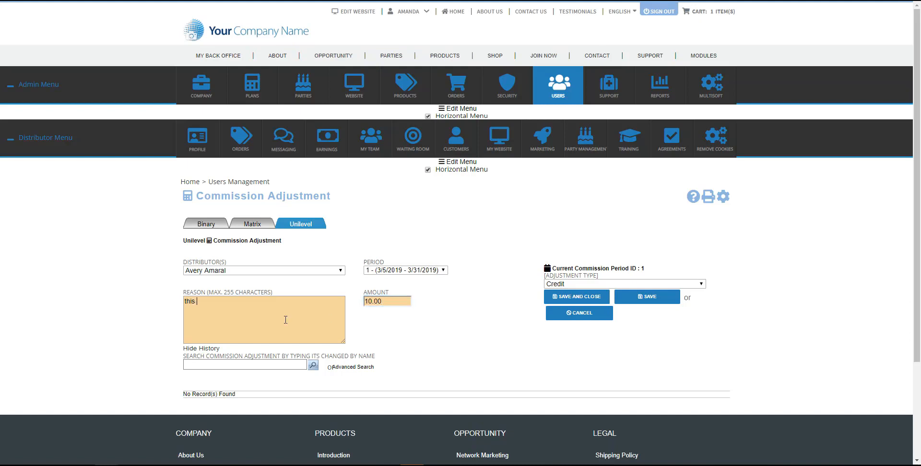
{"action": "type", "text": "is for training................................"}
{"action": "scroll", "coordinate": [517, 320], "scroll_direction": "down", "scroll_amount": 1}
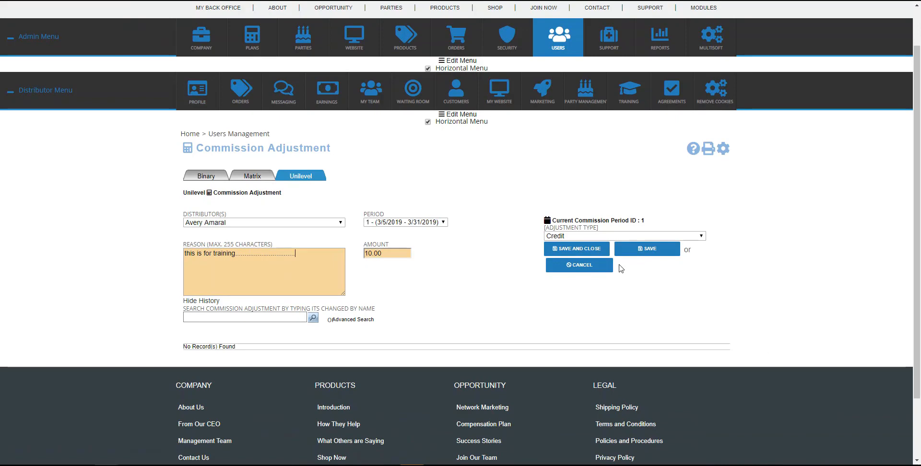
{"action": "left_click", "coordinate": [648, 249]}
{"action": "scroll", "coordinate": [648, 343], "scroll_direction": "down", "scroll_amount": 2}
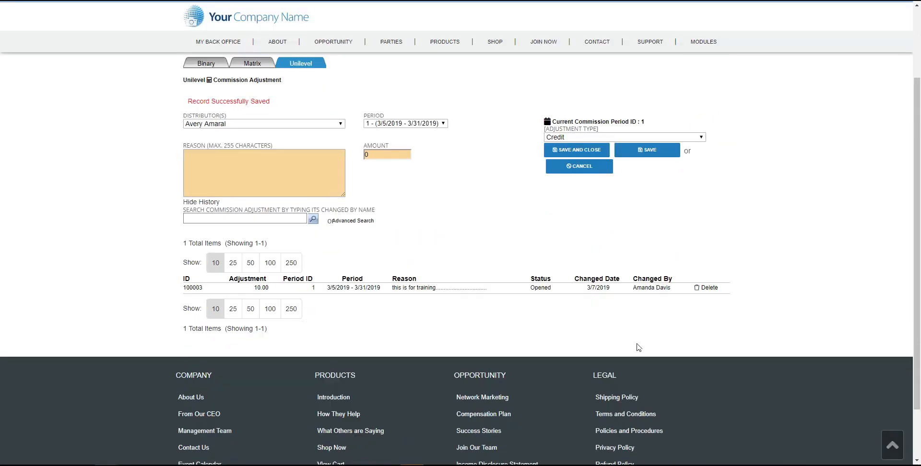
- Open the commission calculation history and examine the adjustment column in Unilevel period 1's commission data
{"action": "scroll", "coordinate": [634, 343], "scroll_direction": "up", "scroll_amount": 2}
{"action": "scroll", "coordinate": [635, 342], "scroll_direction": "up", "scroll_amount": 1}
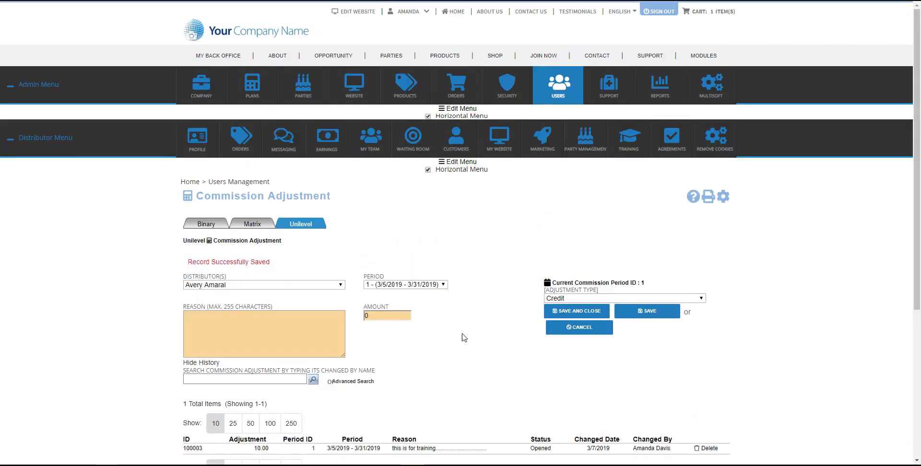
{"action": "mouse_move", "coordinate": [253, 87]}
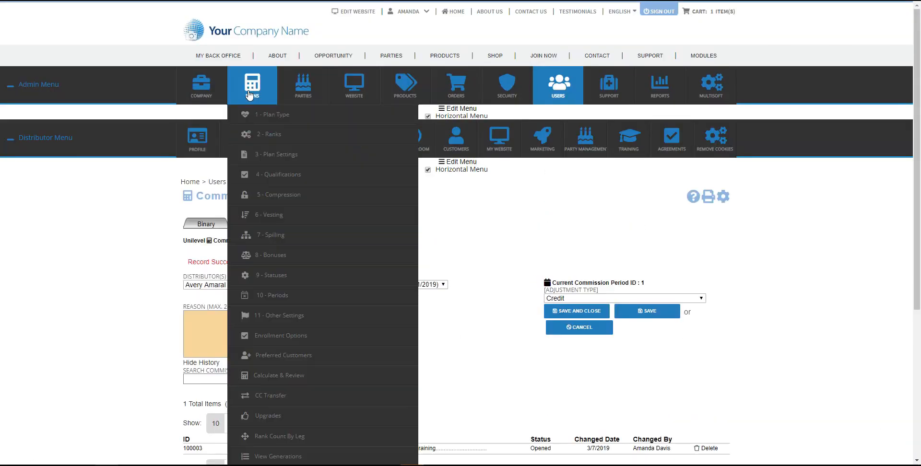
{"action": "left_click", "coordinate": [301, 377]}
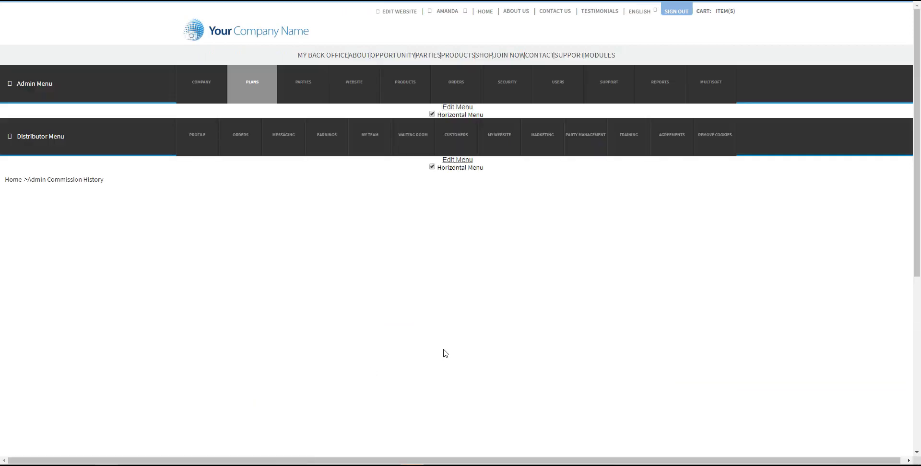
{"action": "scroll", "coordinate": [460, 321], "scroll_direction": "down", "scroll_amount": 4}
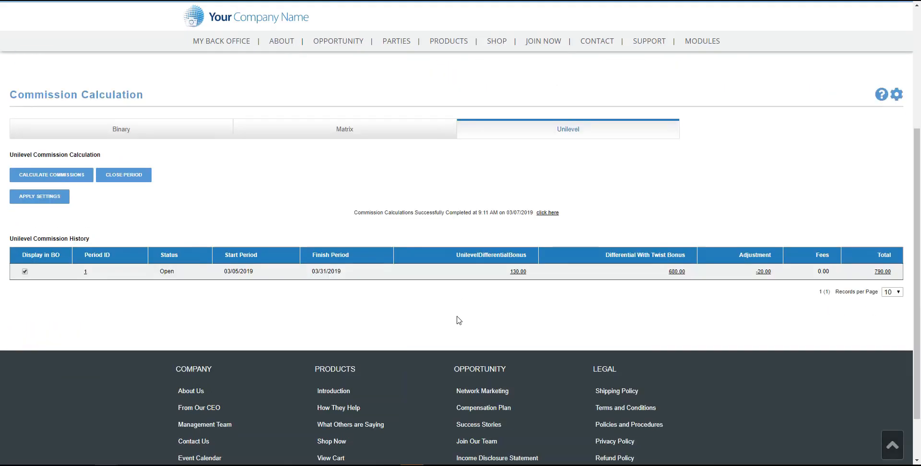
{"action": "left_click", "coordinate": [86, 273]}
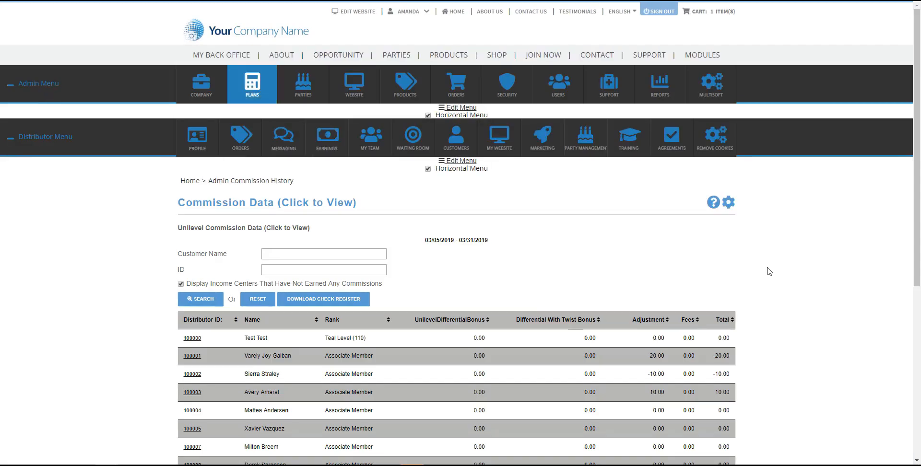
{"action": "scroll", "coordinate": [769, 272], "scroll_direction": "down", "scroll_amount": 3}
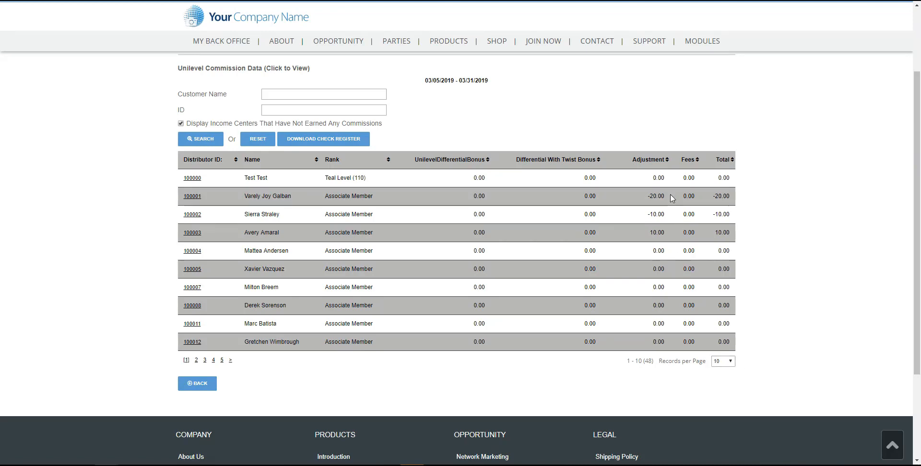
{"action": "scroll", "coordinate": [799, 263], "scroll_direction": "up", "scroll_amount": 3}
{"action": "scroll", "coordinate": [797, 273], "scroll_direction": "down", "scroll_amount": 2}
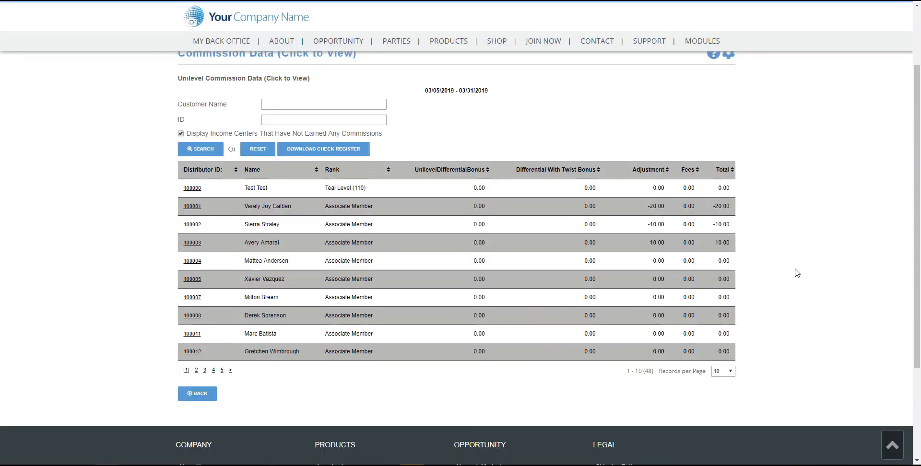
- Leave the commission data, return to user management and view the actions available for the second listed distributor
{"action": "left_click", "coordinate": [210, 384]}
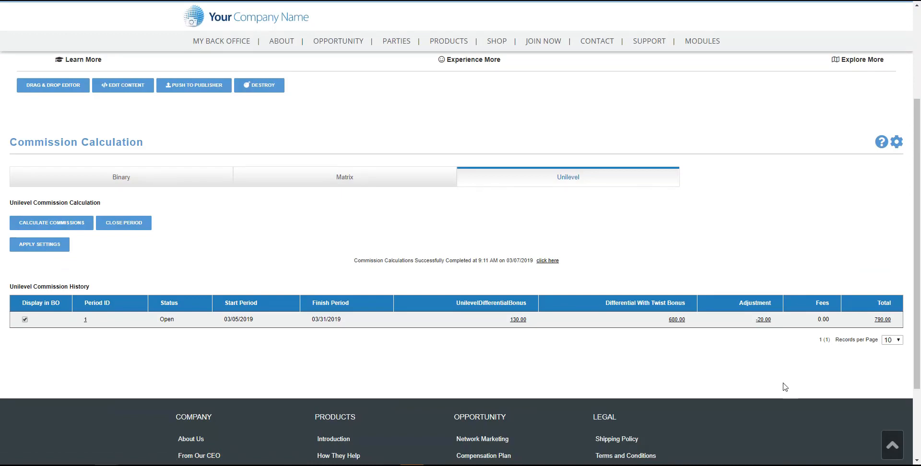
{"action": "scroll", "coordinate": [786, 388], "scroll_direction": "up", "scroll_amount": 5}
{"action": "mouse_move", "coordinate": [558, 86]}
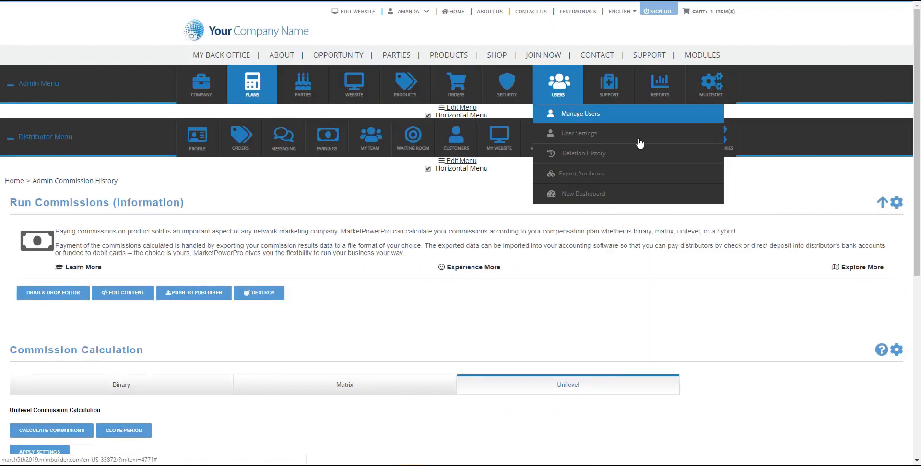
{"action": "left_click", "coordinate": [600, 115]}
{"action": "scroll", "coordinate": [714, 305], "scroll_direction": "down", "scroll_amount": 3}
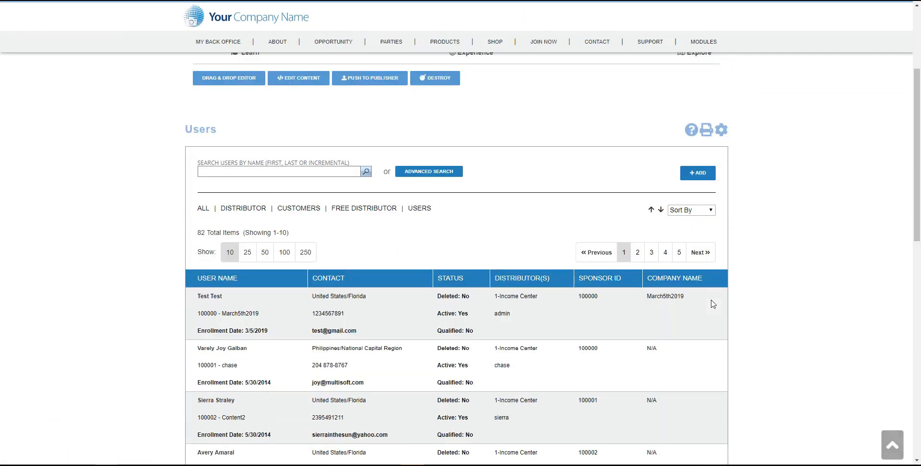
{"action": "scroll", "coordinate": [714, 306], "scroll_direction": "down", "scroll_amount": 3}
{"action": "mouse_move", "coordinate": [218, 225]}
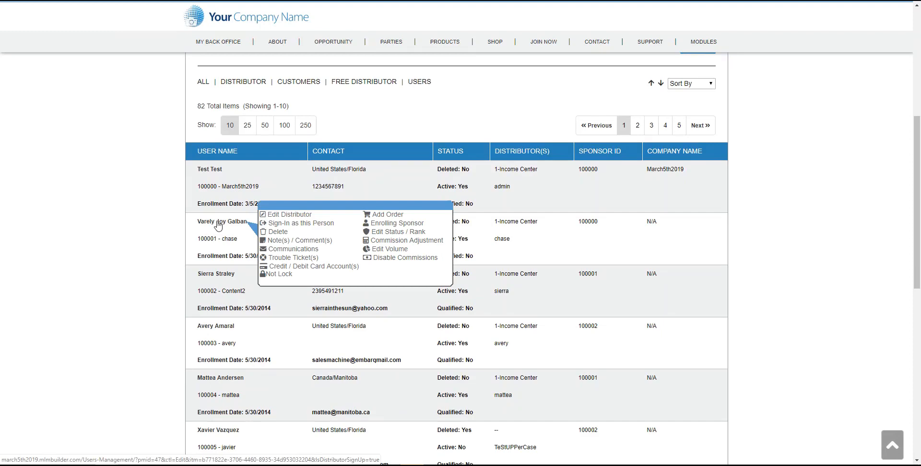
- Reopen Unilevel period 1's commission data and review the distributors' adjustments against their totals
{"action": "scroll", "coordinate": [758, 292], "scroll_direction": "up", "scroll_amount": 6}
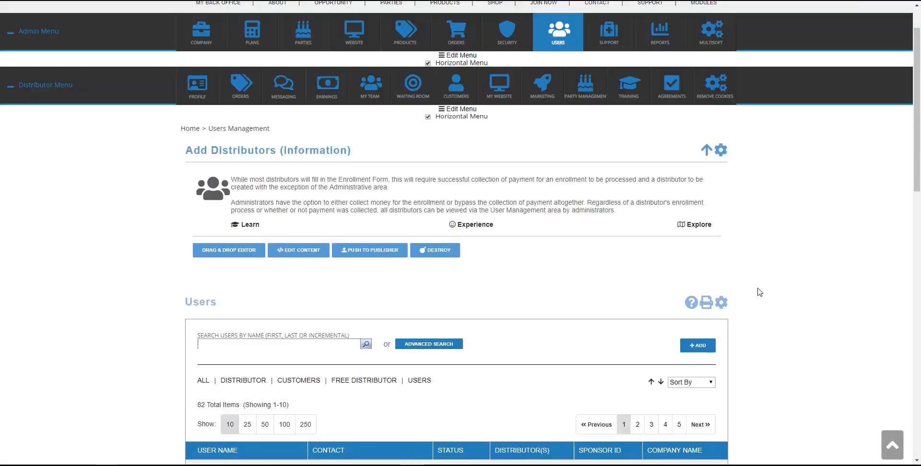
{"action": "scroll", "coordinate": [760, 292], "scroll_direction": "up", "scroll_amount": 2}
{"action": "mouse_move", "coordinate": [263, 89]}
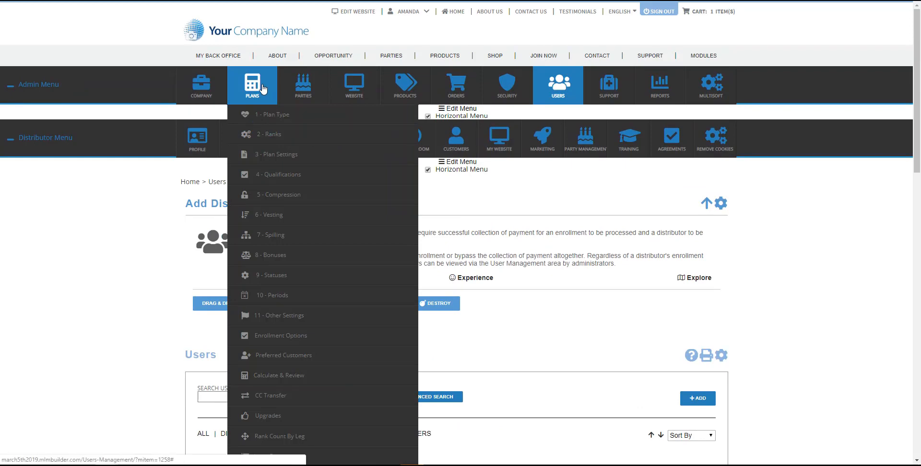
{"action": "left_click", "coordinate": [308, 377]}
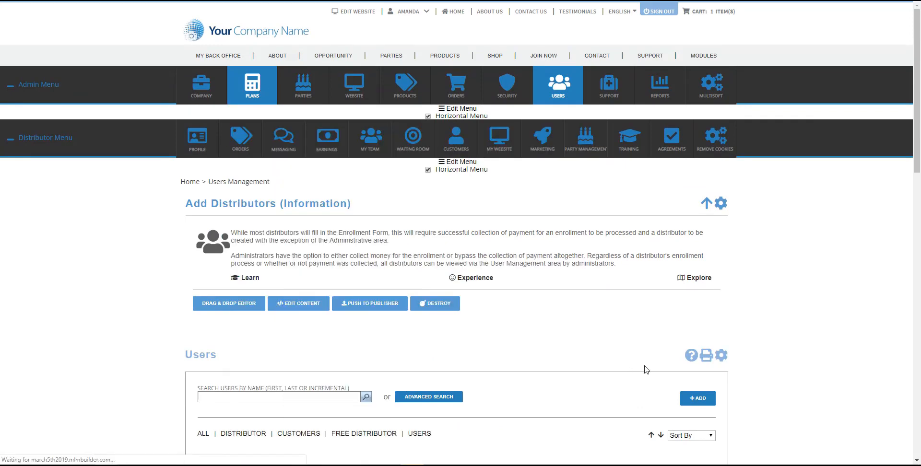
{"action": "scroll", "coordinate": [618, 338], "scroll_direction": "down", "scroll_amount": 5}
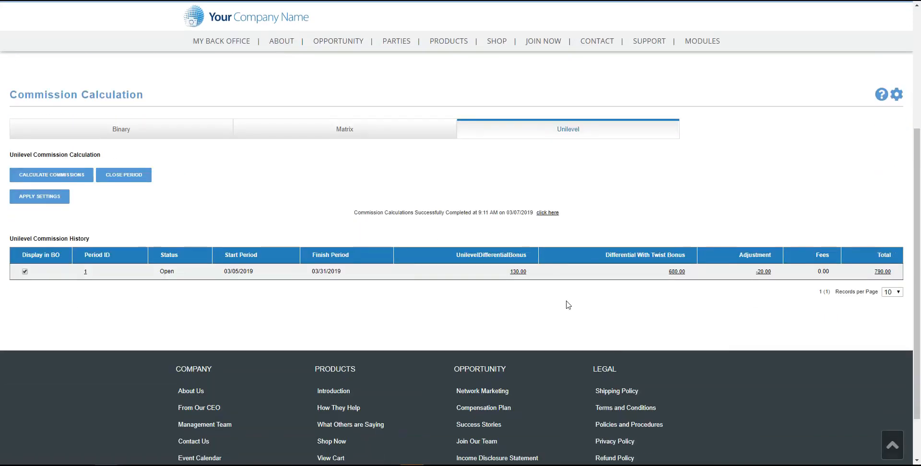
{"action": "left_click", "coordinate": [85, 273]}
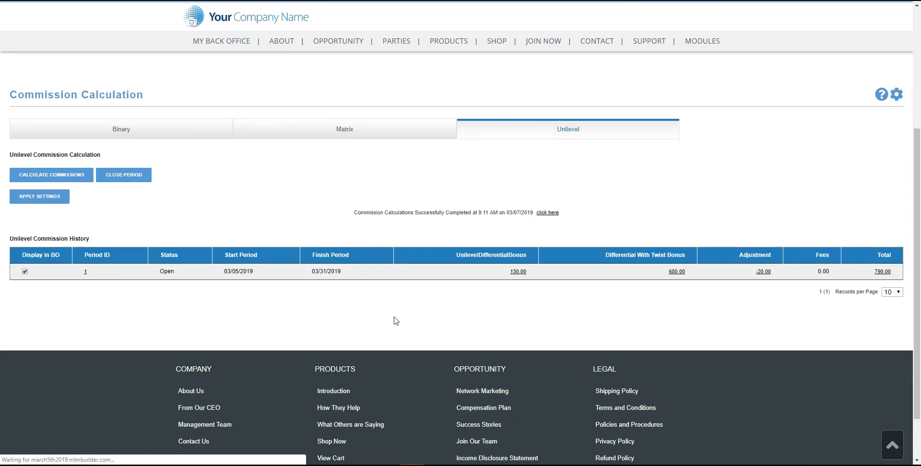
{"action": "scroll", "coordinate": [659, 302], "scroll_direction": "down", "scroll_amount": 5}
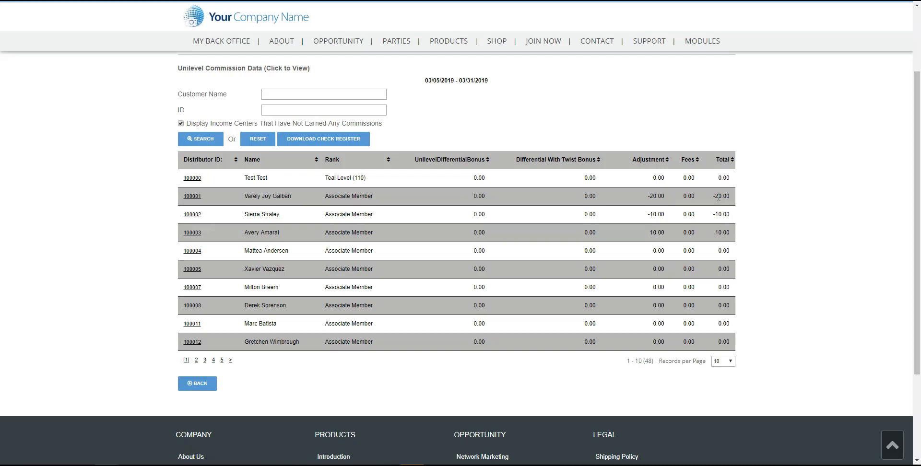
- Go back to user management and bring up the list of distributors
{"action": "scroll", "coordinate": [798, 199], "scroll_direction": "up", "scroll_amount": 4}
{"action": "mouse_move", "coordinate": [558, 88]}
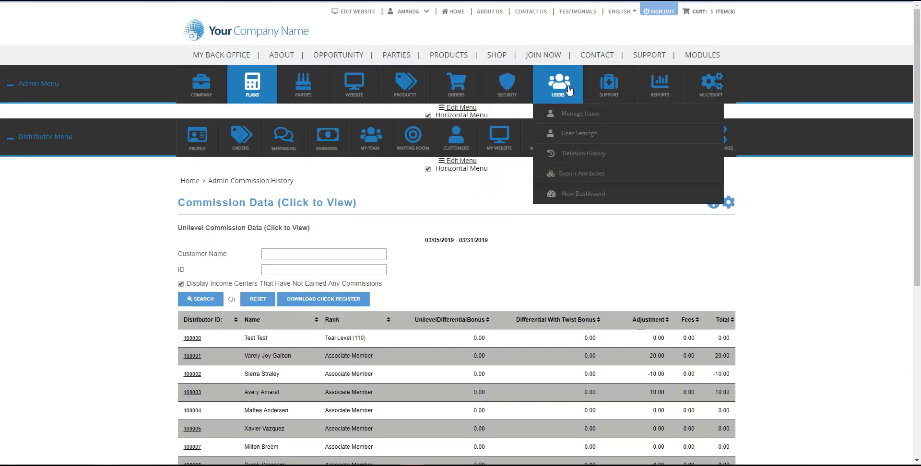
{"action": "left_click", "coordinate": [574, 114]}
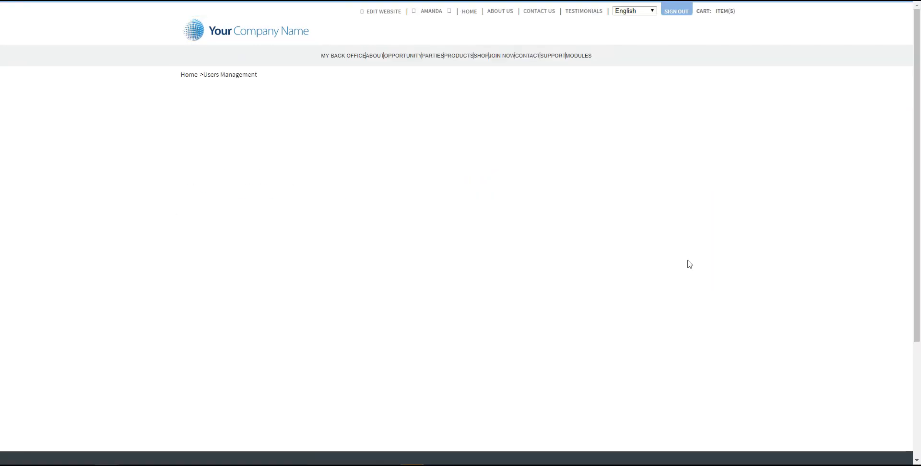
{"action": "scroll", "coordinate": [657, 241], "scroll_direction": "down", "scroll_amount": 6}
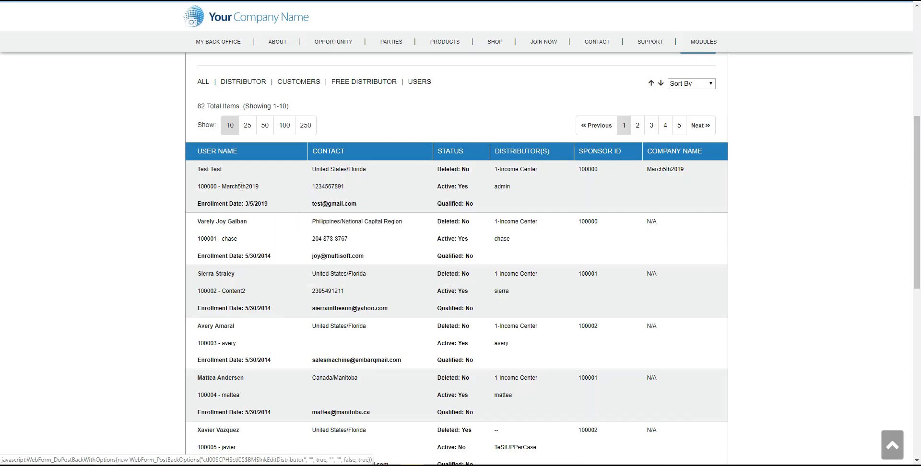
{"action": "mouse_move", "coordinate": [210, 169]}
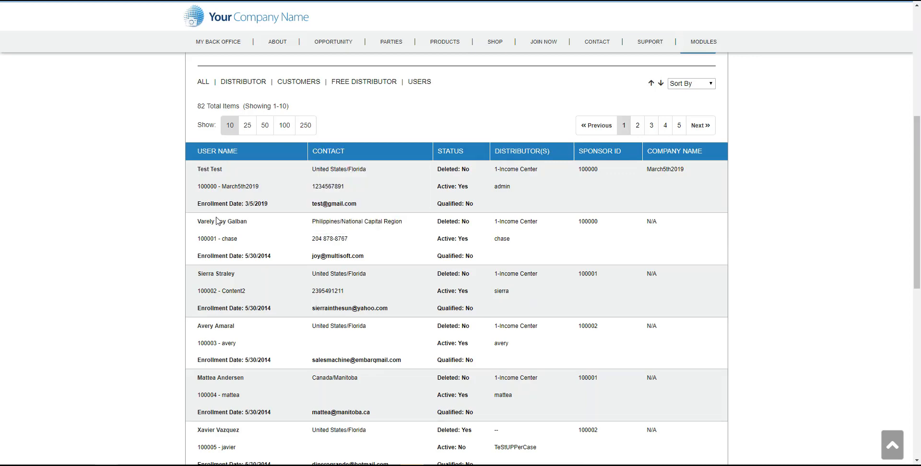
- Disable commissions for the second listed distributor, giving a reason beginning "This is for training"
{"action": "mouse_move", "coordinate": [219, 222]}
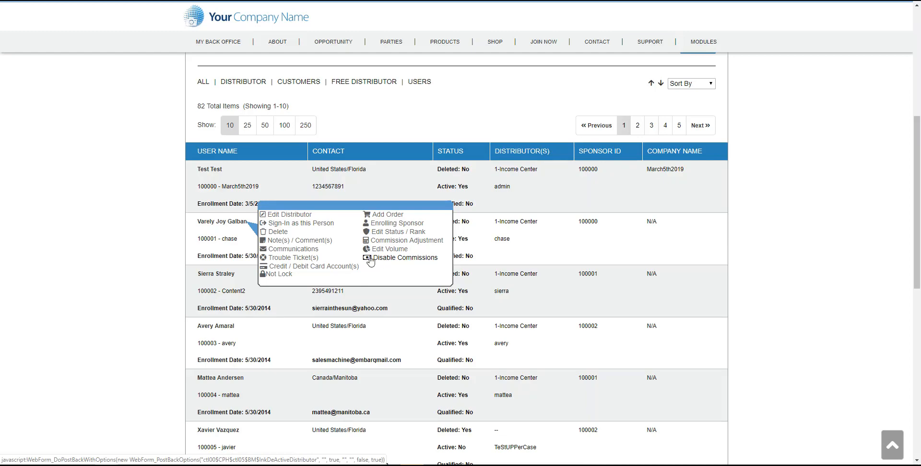
{"action": "left_click", "coordinate": [414, 261]}
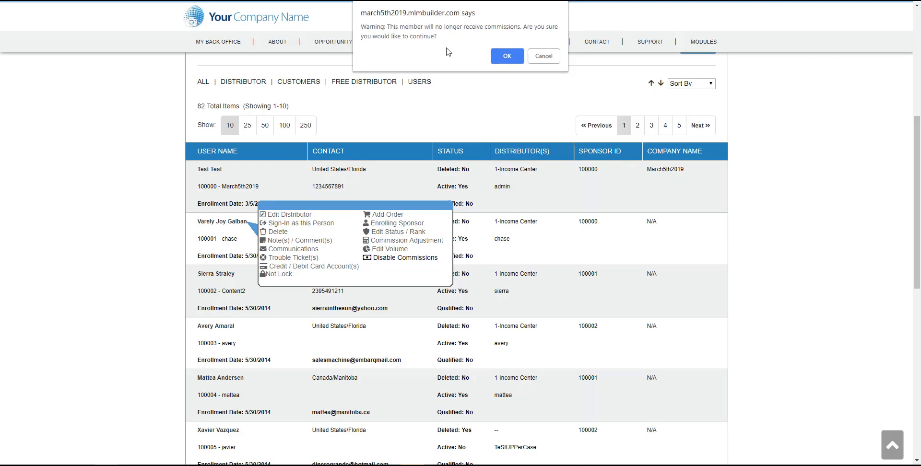
{"action": "left_click", "coordinate": [505, 56]}
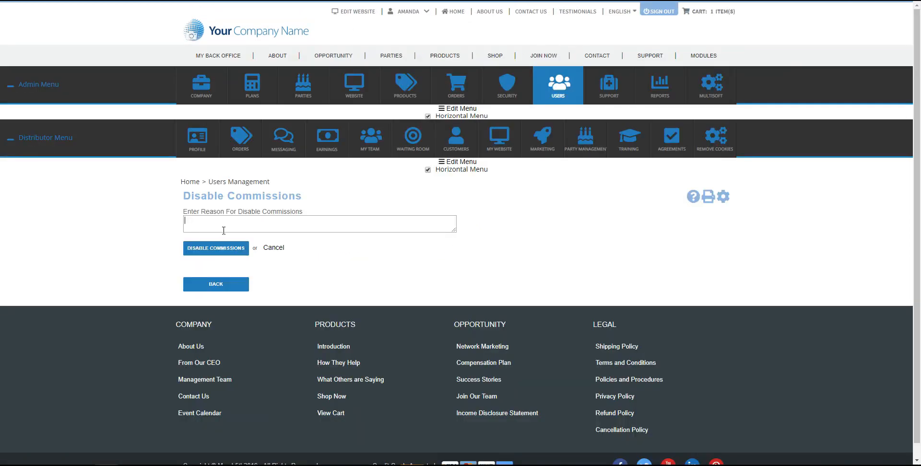
{"action": "type", "text": "This is for training.............."}
{"action": "left_click", "coordinate": [215, 249]}
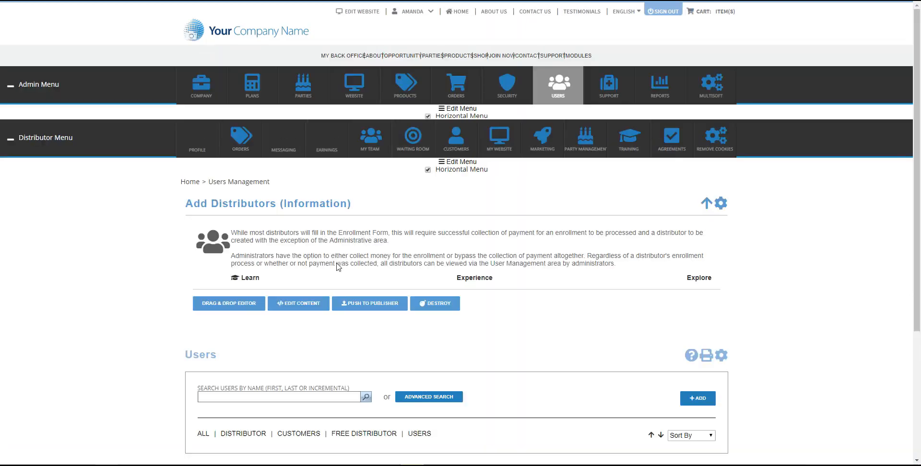
- Bring up the available actions for the second listed distributor again in the user list
{"action": "scroll", "coordinate": [210, 323], "scroll_direction": "down", "scroll_amount": 4}
{"action": "mouse_move", "coordinate": [210, 323]}
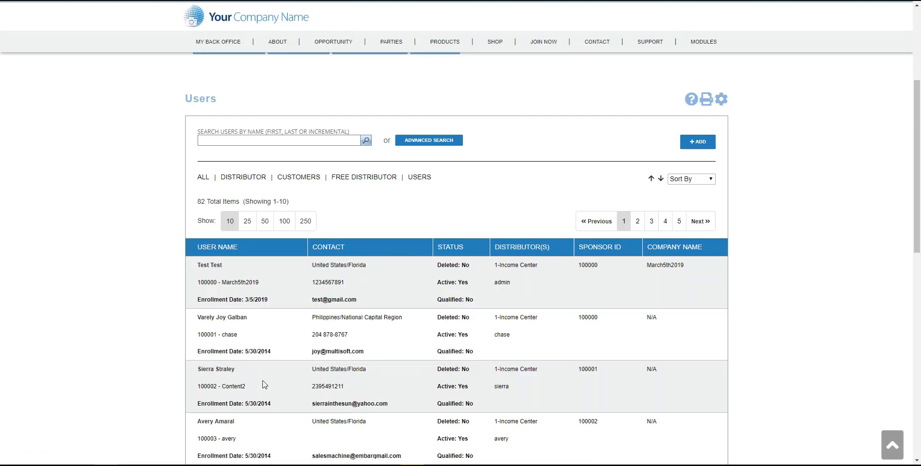
{"action": "mouse_move", "coordinate": [239, 319]}
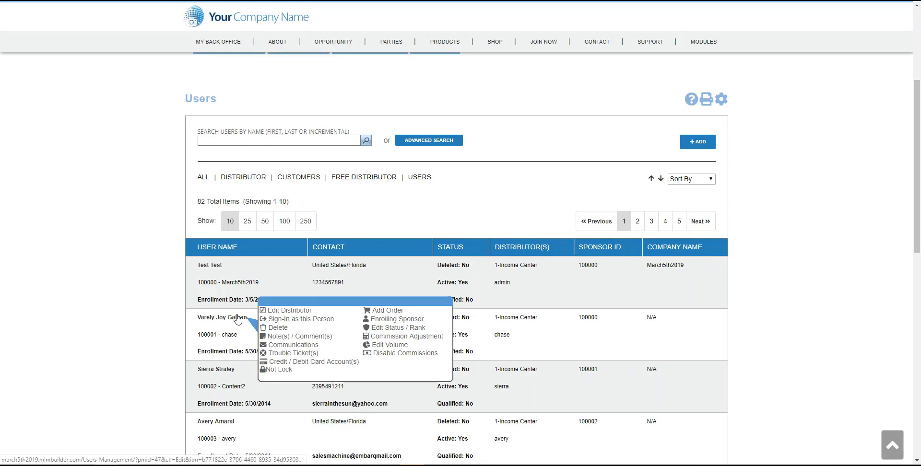